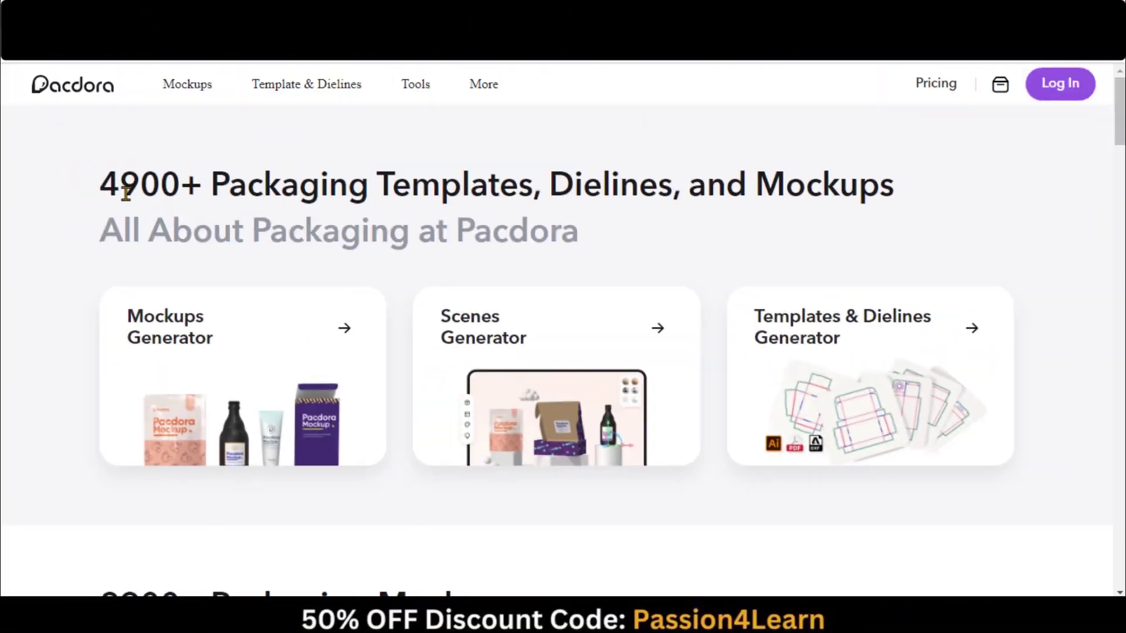
# - Look over the packaging templates headline and the mockup categories and 3D mockups on the home page
pyautogui.moveTo(101, 186); pyautogui.dragTo(633, 221)
pyautogui.click(614, 231)
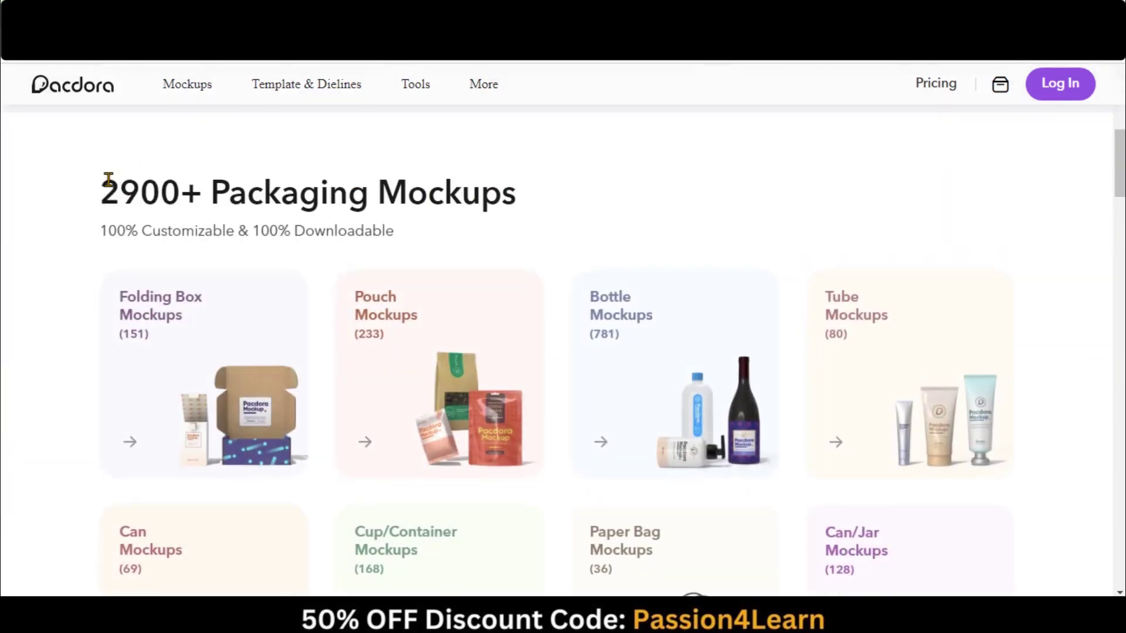
pyautogui.moveTo(100, 191); pyautogui.dragTo(534, 188)
pyautogui.click(534, 188)
pyautogui.scroll(-2, 397, 251)
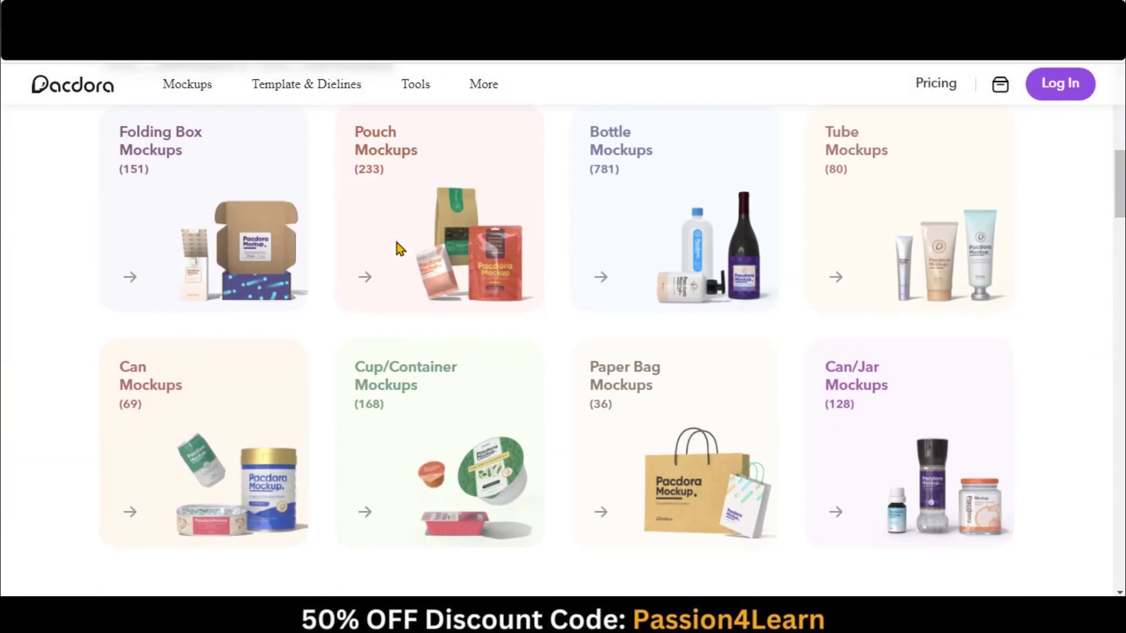
pyautogui.scroll(-1, 849, 268)
pyautogui.scroll(-1, 218, 254)
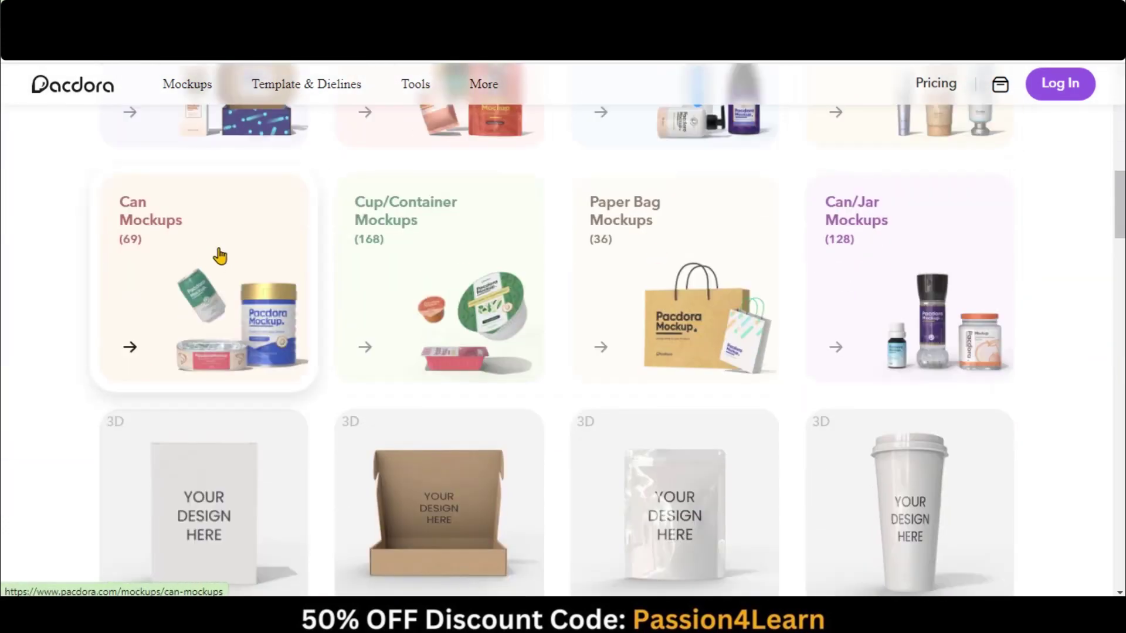
pyautogui.scroll(-5, 879, 261)
pyautogui.scroll(-2, 170, 302)
pyautogui.scroll(-10, 75, 294)
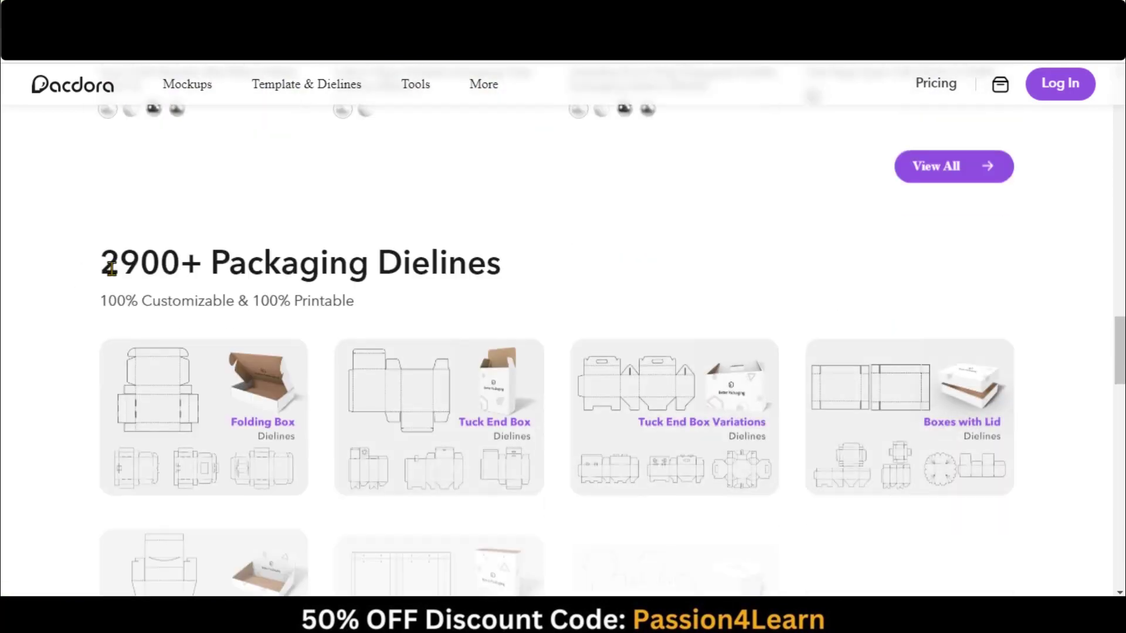
# - Look over the packaging dielines and the 3D Design Tool section on the home page
pyautogui.moveTo(100, 264); pyautogui.dragTo(515, 274)
pyautogui.click(346, 322)
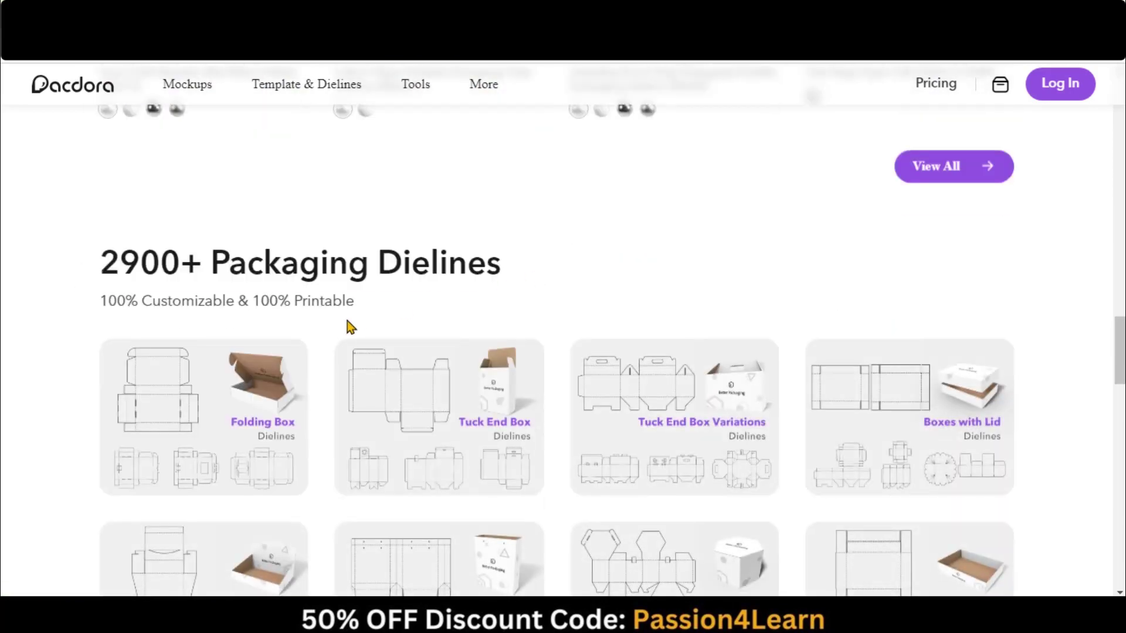
pyautogui.scroll(-5, 347, 322)
pyautogui.scroll(-4, 411, 356)
pyautogui.scroll(-4, 386, 358)
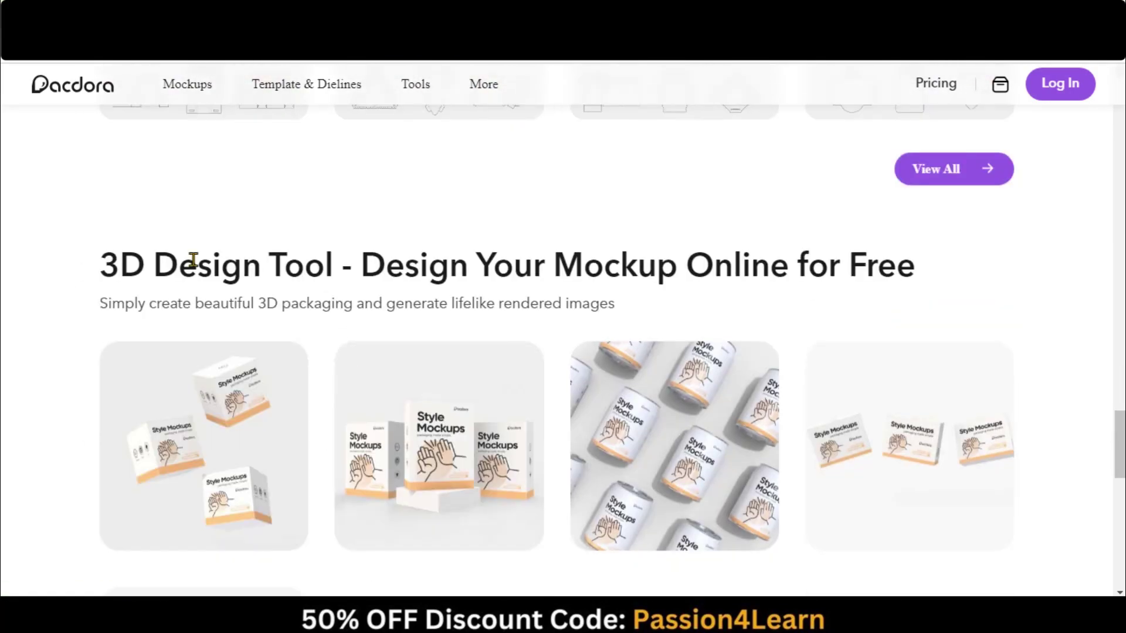
pyautogui.moveTo(100, 252); pyautogui.dragTo(892, 251)
pyautogui.click(581, 296)
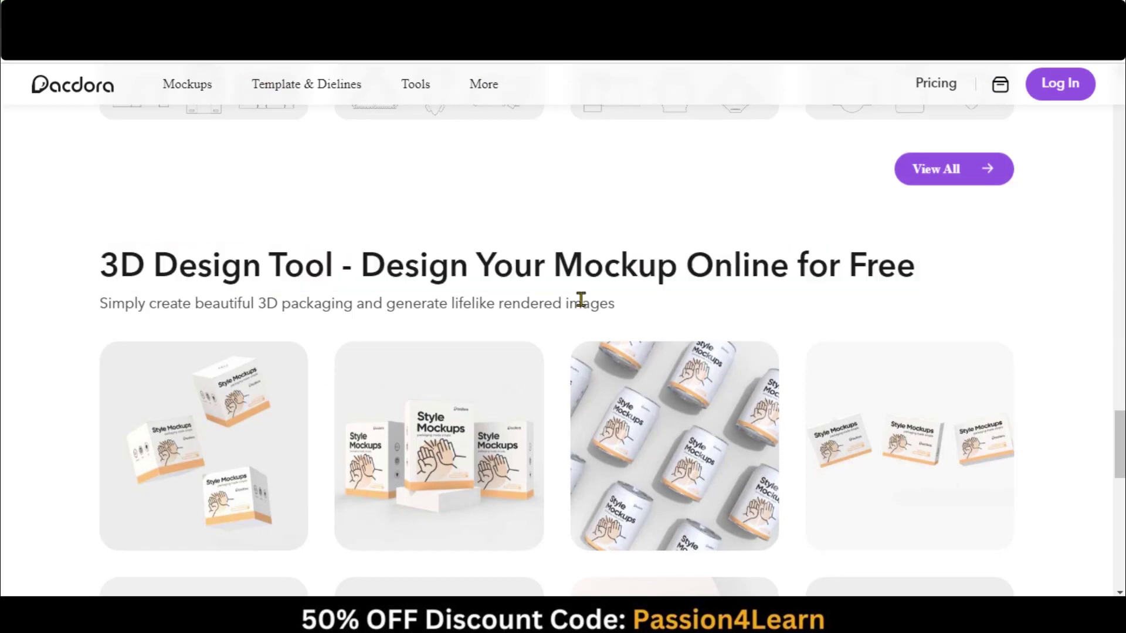
pyautogui.scroll(-5, 578, 305)
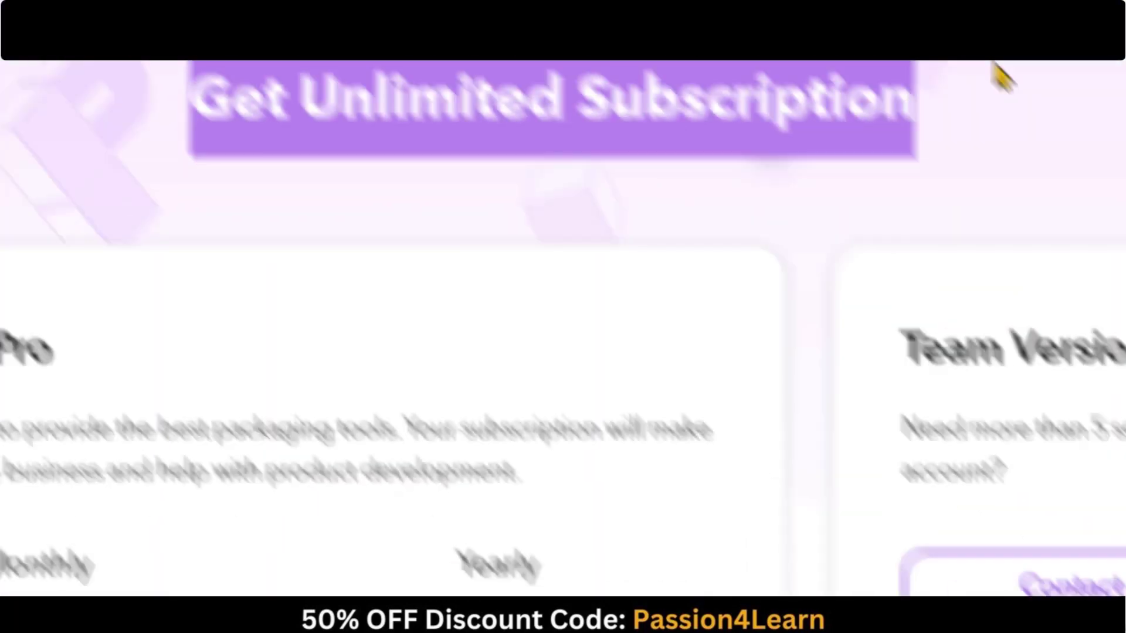
pyautogui.scroll(-3, 417, 280)
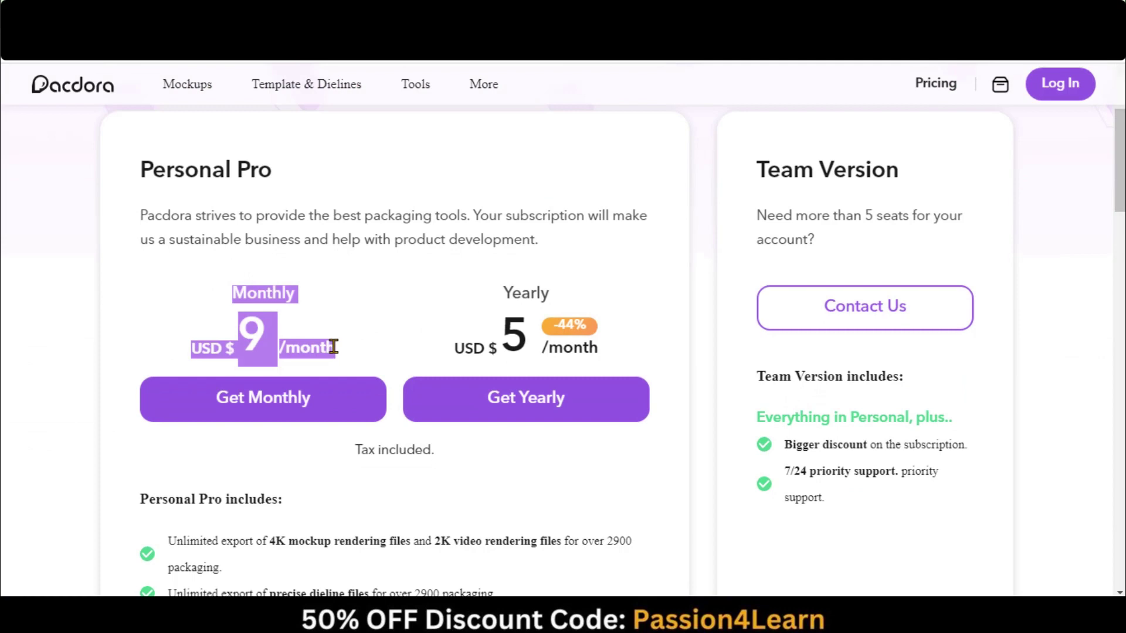
# - Review the monthly and yearly Personal Pro prices and the features included in the plan
pyautogui.moveTo(500, 294); pyautogui.dragTo(597, 336)
pyautogui.click(607, 346)
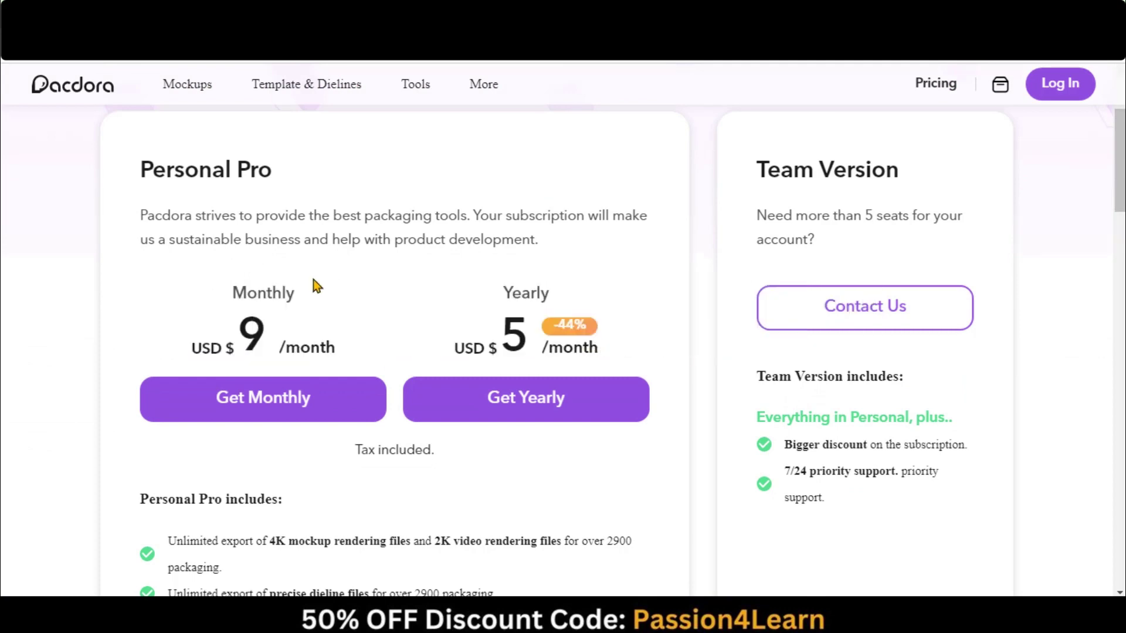
pyautogui.scroll(-4, 313, 279)
pyautogui.moveTo(169, 294); pyautogui.dragTo(610, 315)
pyautogui.click(610, 315)
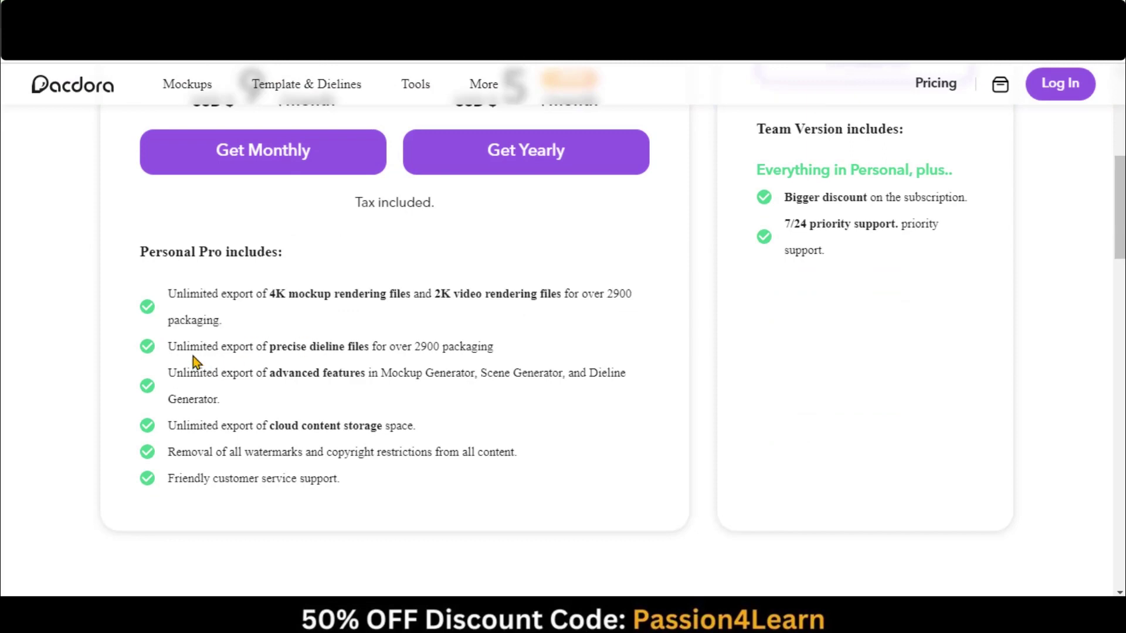
pyautogui.moveTo(170, 347); pyautogui.dragTo(477, 346)
pyautogui.click(379, 355)
pyautogui.moveTo(169, 425); pyautogui.dragTo(397, 475)
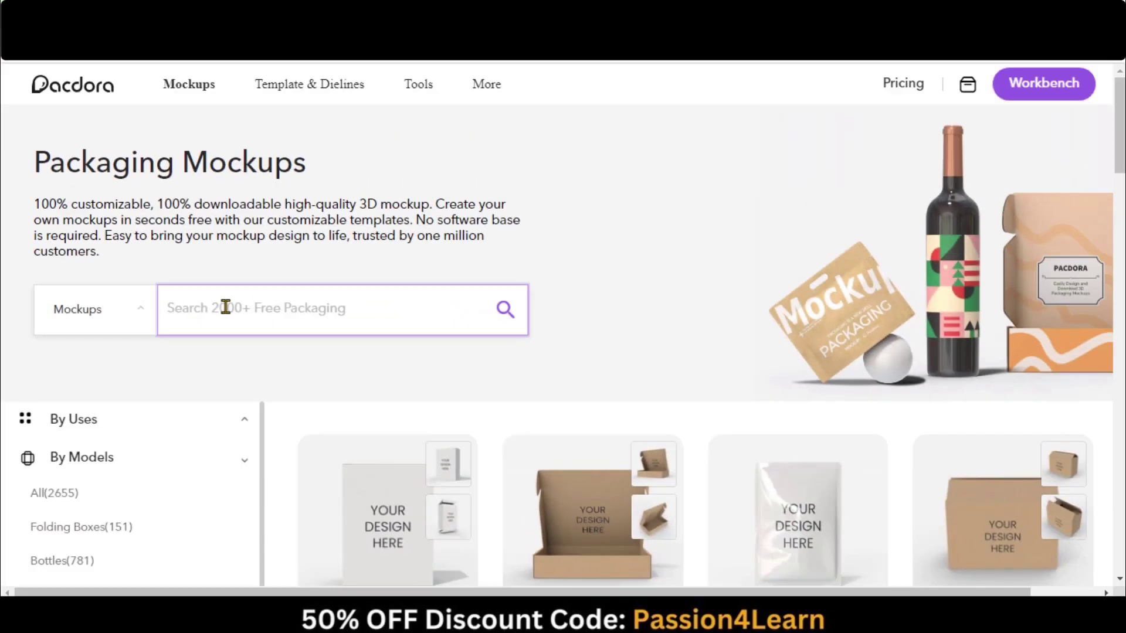
# - Search the packaging mockups for Bottles and open Bottles Plastic Product Label Mockup 506220 in the mockup editor
pyautogui.write('bottle')
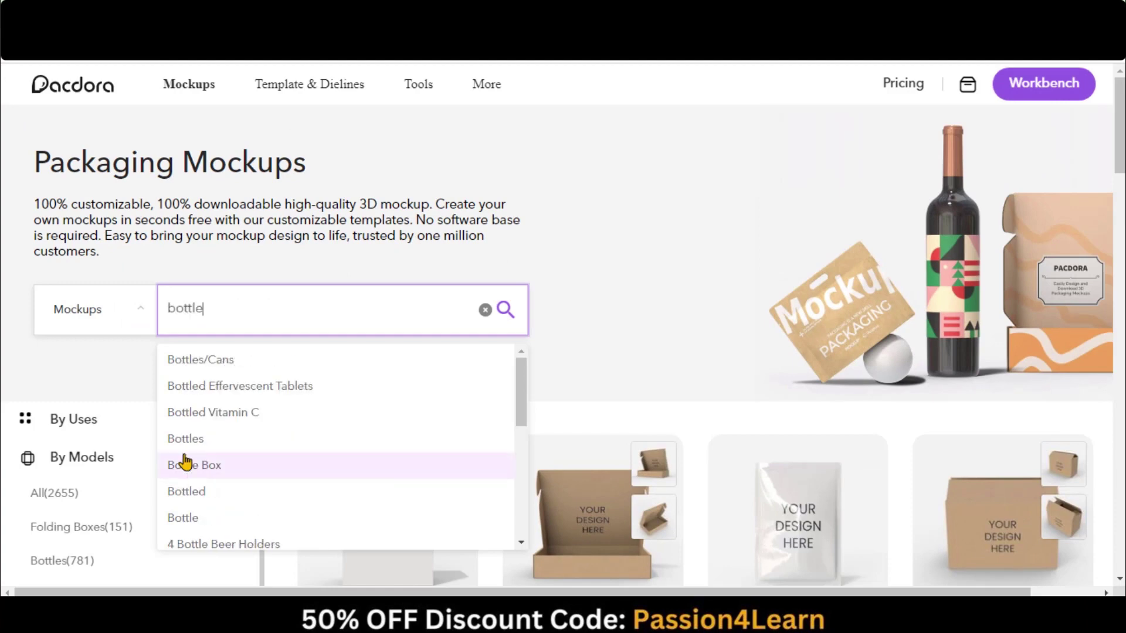
pyautogui.click(187, 439)
pyautogui.scroll(-10, 20, 364)
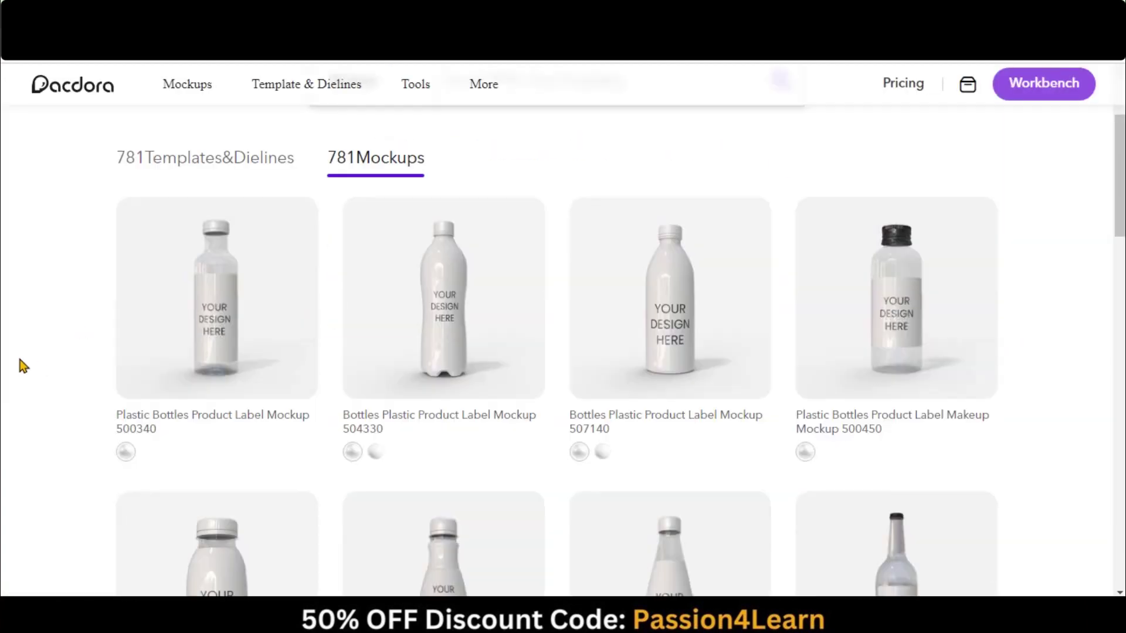
pyautogui.scroll(-12, 39, 367)
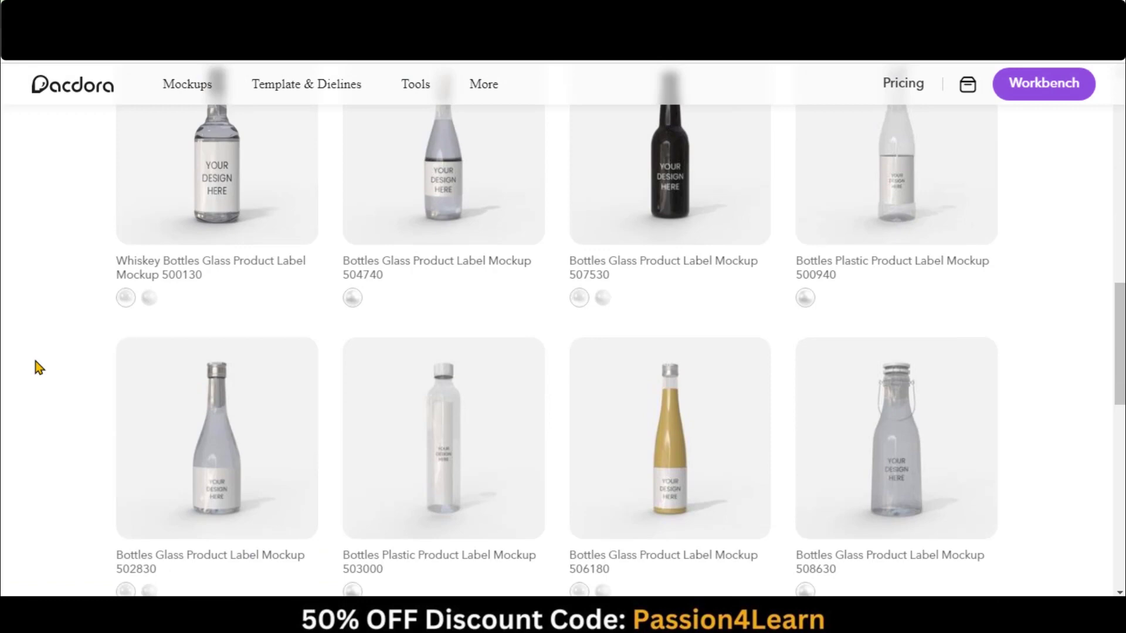
pyautogui.click(508, 484)
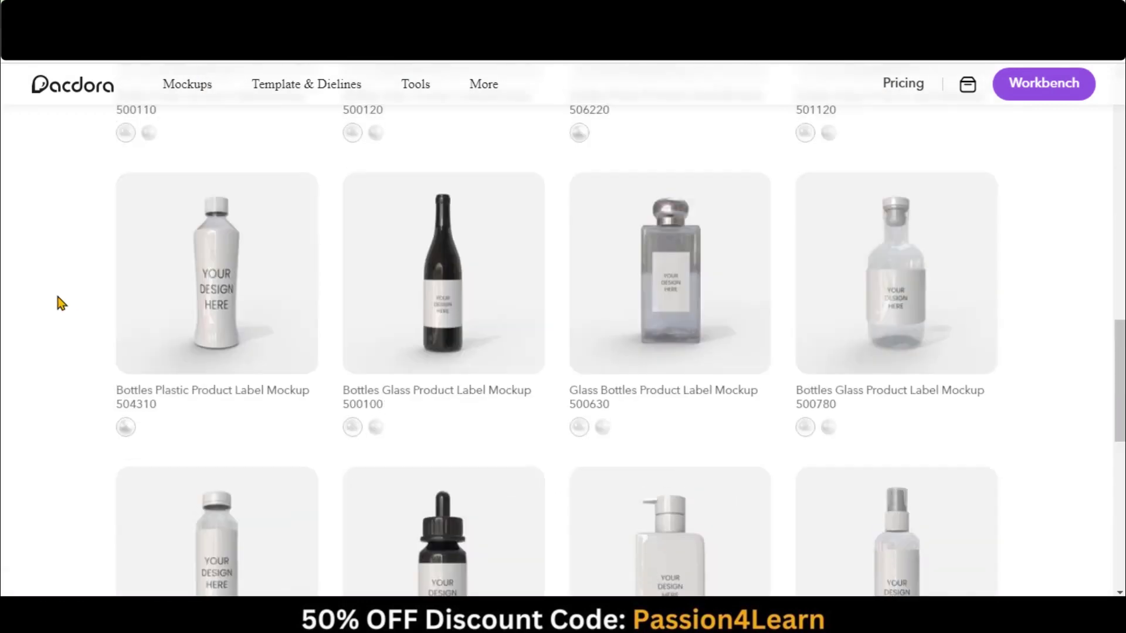
pyautogui.scroll(5, 58, 296)
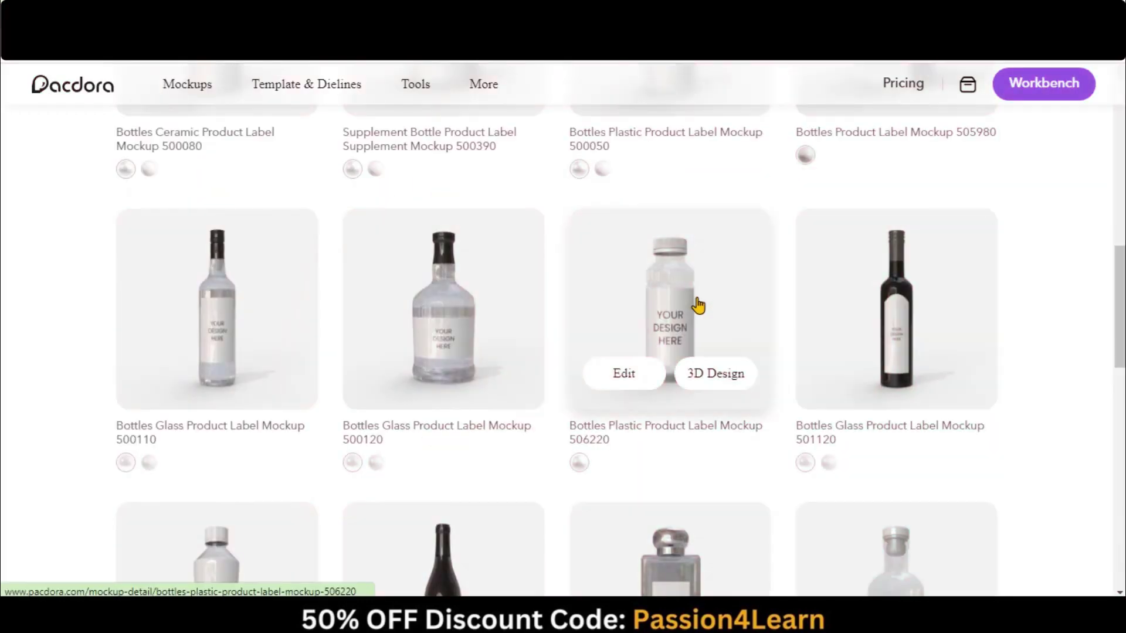
pyautogui.click(669, 308)
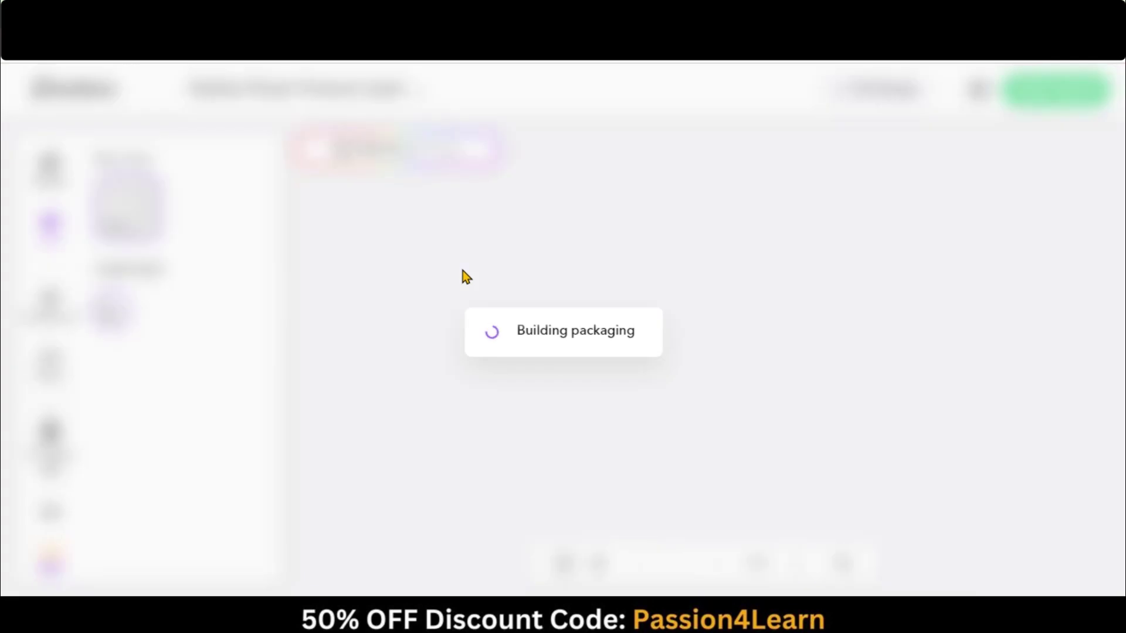
pyautogui.moveTo(516, 330); pyautogui.dragTo(626, 329)
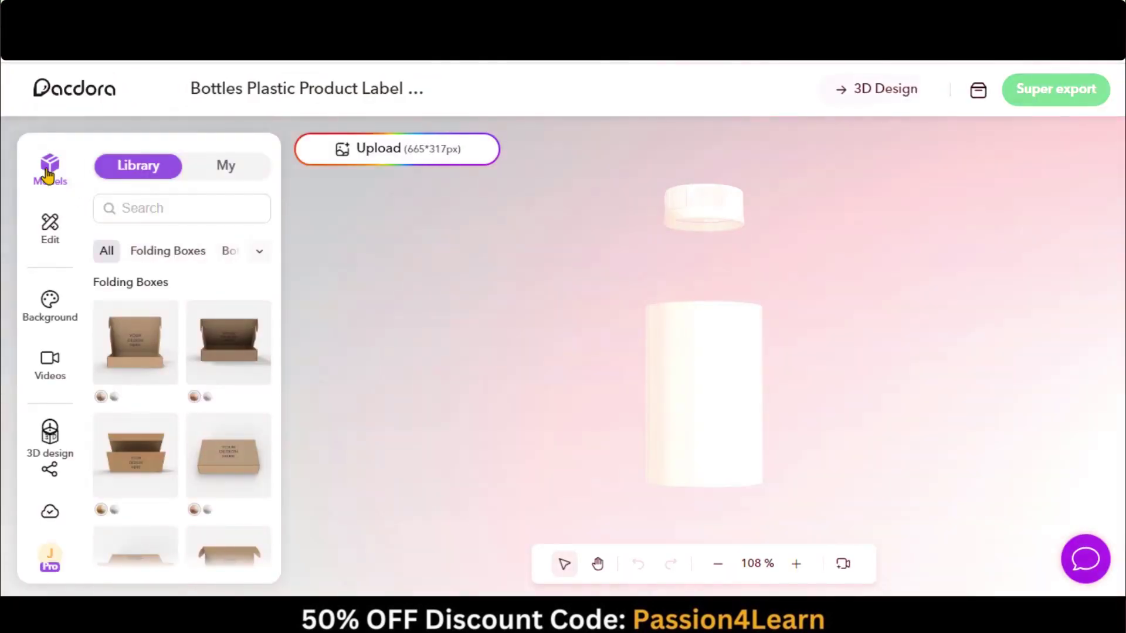
# - Browse the folding box models in the library that could replace the bottle
pyautogui.scroll(-10, 168, 313)
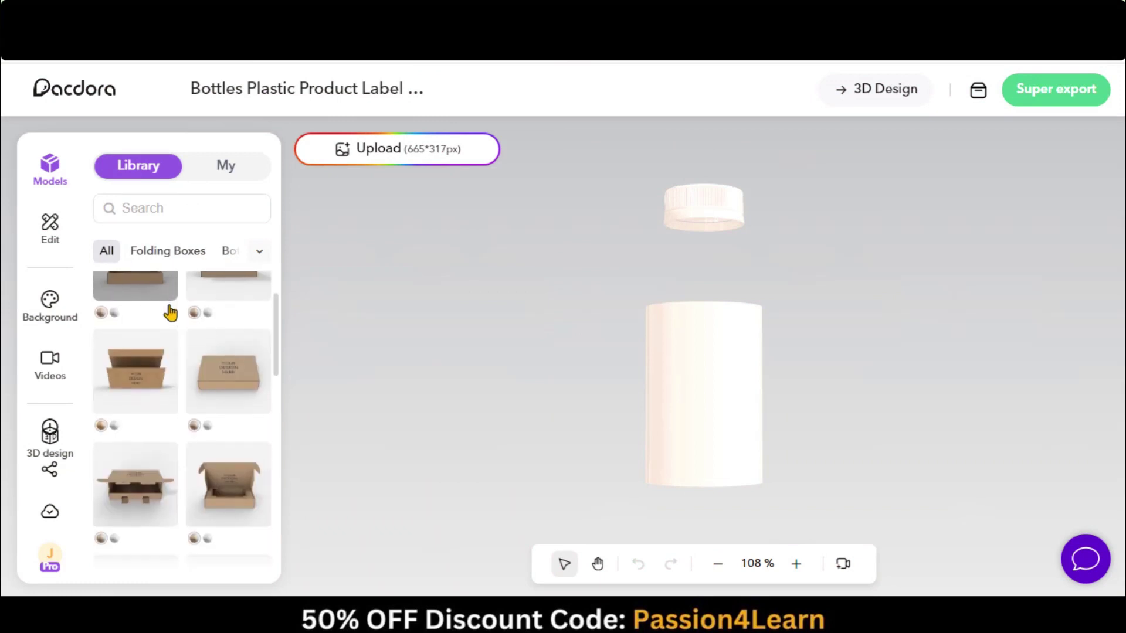
pyautogui.scroll(-10, 206, 455)
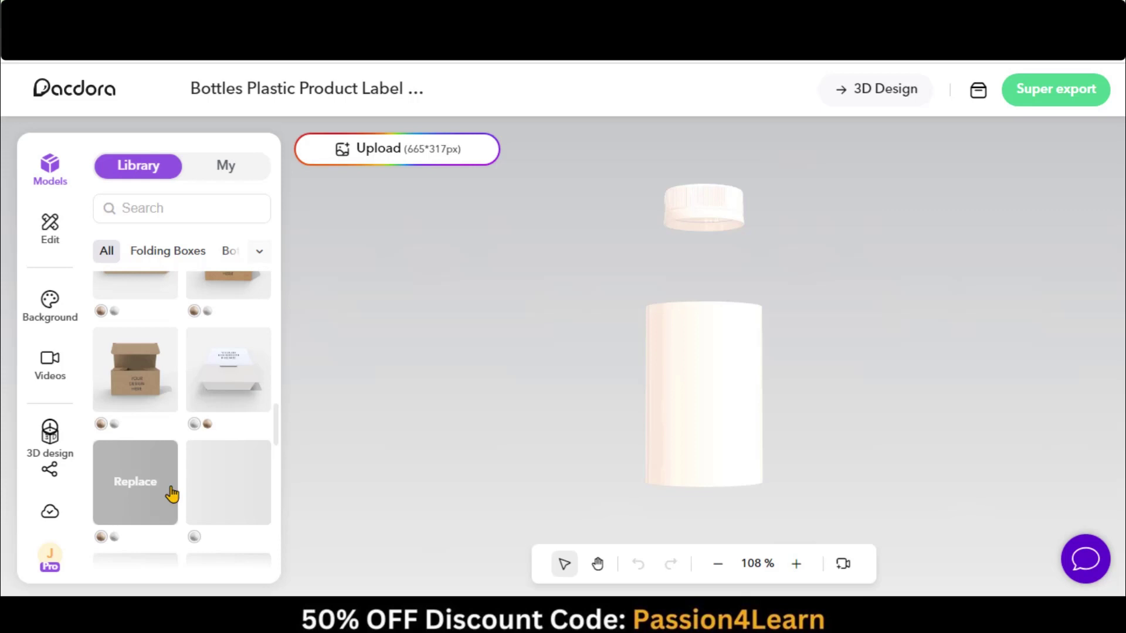
pyautogui.scroll(15, 175, 491)
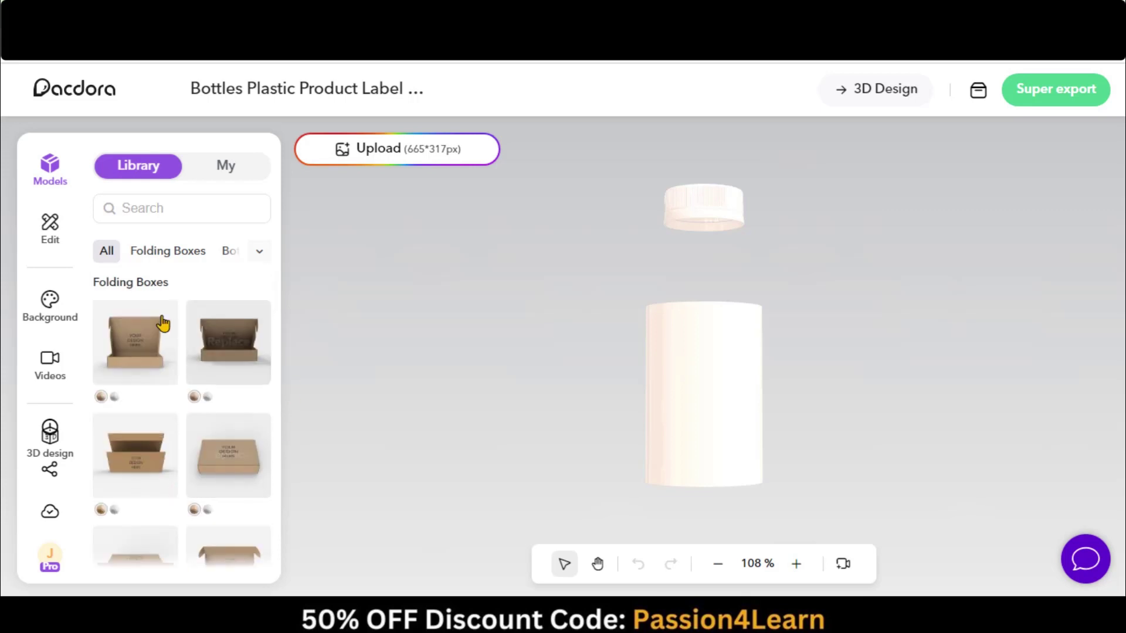
# - Try out the lid's material sliders, ending with metalness and transmission at 0% and opacity at 100%
pyautogui.click(51, 227)
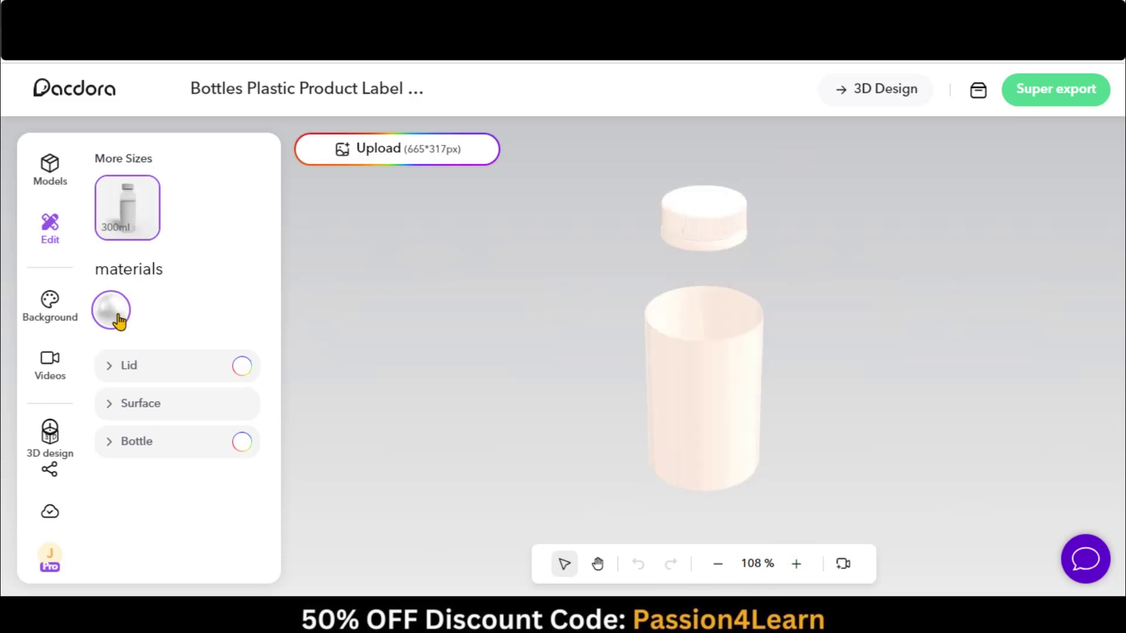
pyautogui.click(111, 368)
pyautogui.moveTo(112, 427); pyautogui.dragTo(185, 430)
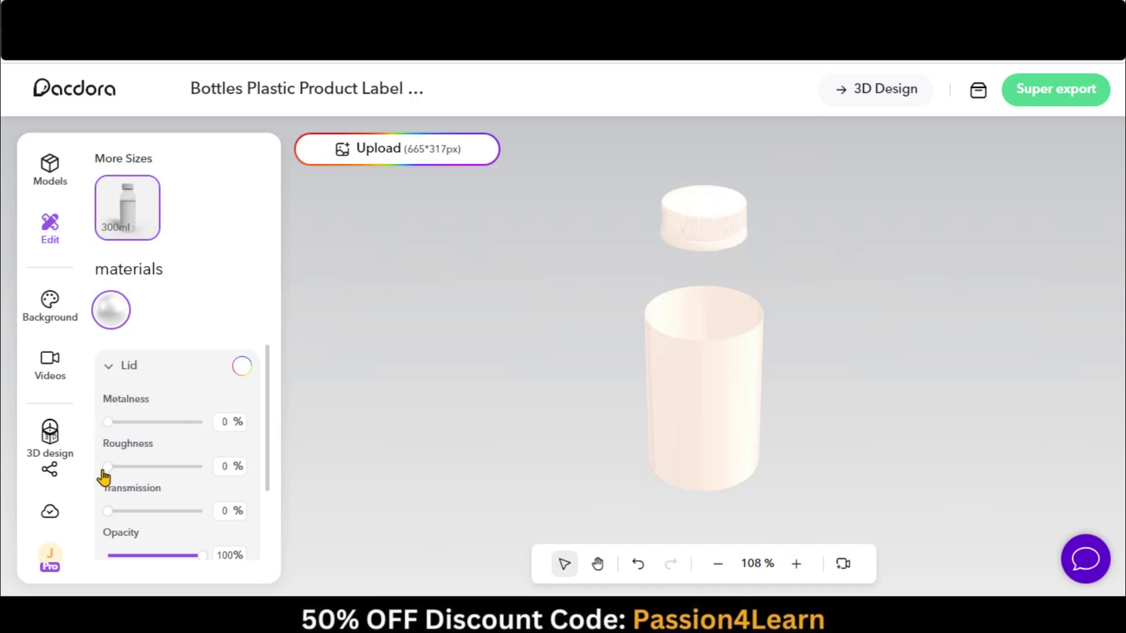
pyautogui.moveTo(112, 516); pyautogui.dragTo(106, 517)
pyautogui.moveTo(171, 561); pyautogui.dragTo(202, 555)
# - Set the lid's color to black, #000000
pyautogui.click(241, 366)
pyautogui.click(199, 253)
pyautogui.moveTo(198, 253); pyautogui.dragTo(244, 189)
pyautogui.moveTo(237, 228)
pyautogui.mouseDown()
pyautogui.moveTo(90, 259)
pyautogui.moveTo(59, 287)
pyautogui.mouseUp()
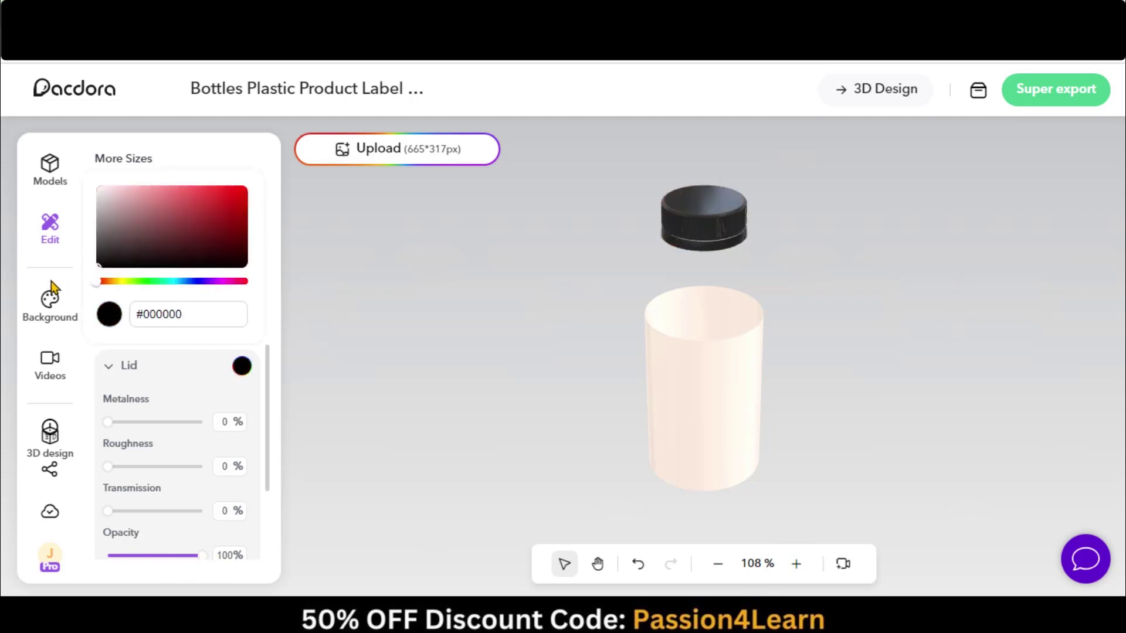
# - Examine the material settings of the surface and the bottle, including the bottle's color choices
pyautogui.scroll(-5, 176, 470)
pyautogui.moveTo(108, 394)
pyautogui.mouseDown()
pyautogui.moveTo(169, 397)
pyautogui.moveTo(105, 400)
pyautogui.mouseUp()
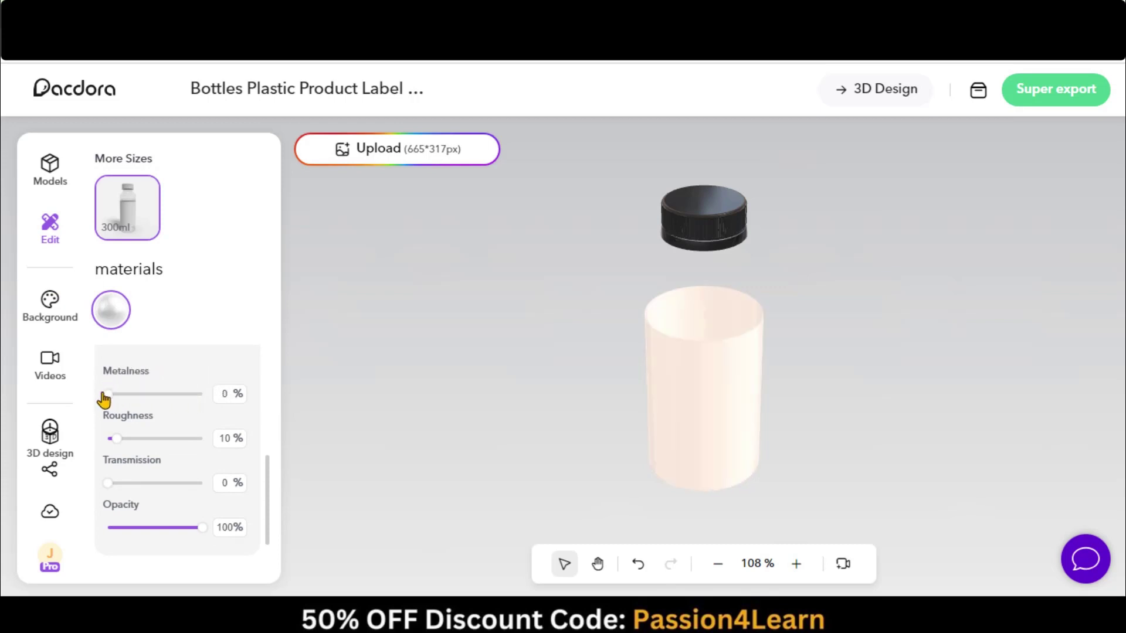
pyautogui.scroll(-1, 275, 527)
pyautogui.scroll(-3, 258, 434)
pyautogui.click(241, 359)
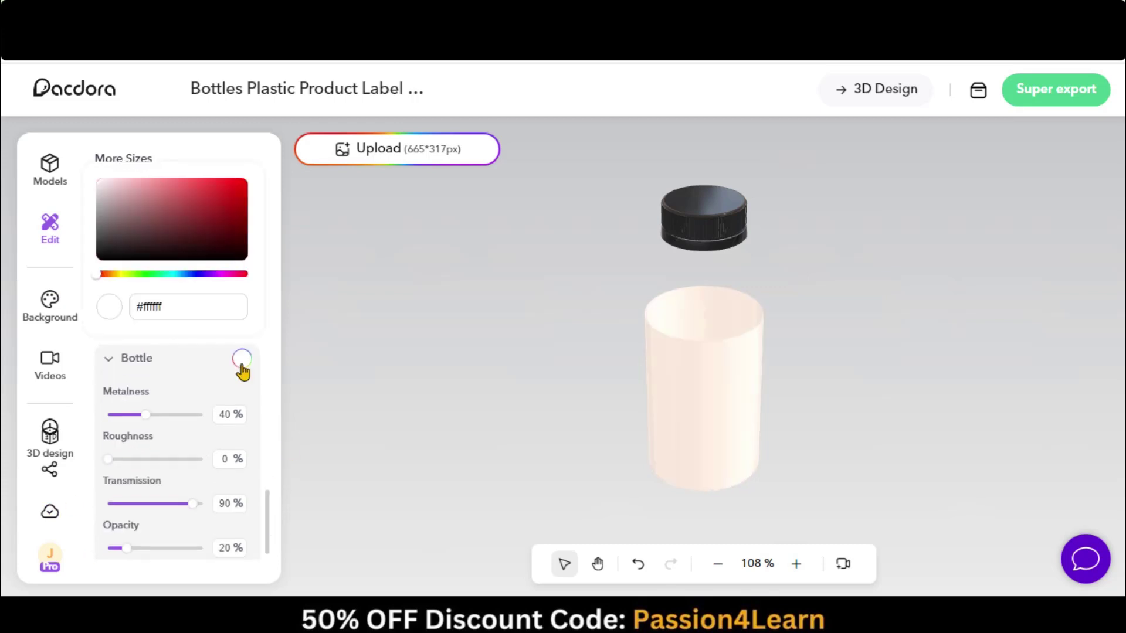
# - Try several yellow, orange and pink background gradients and apply the red gradient
pyautogui.click(51, 302)
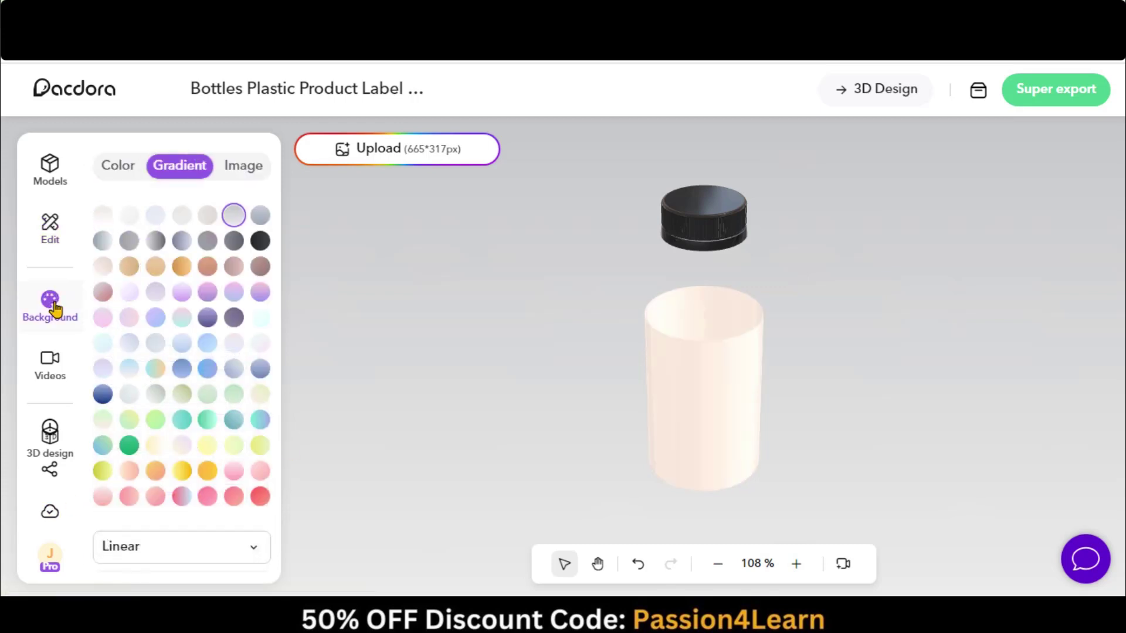
pyautogui.click(186, 472)
pyautogui.click(205, 472)
pyautogui.click(129, 472)
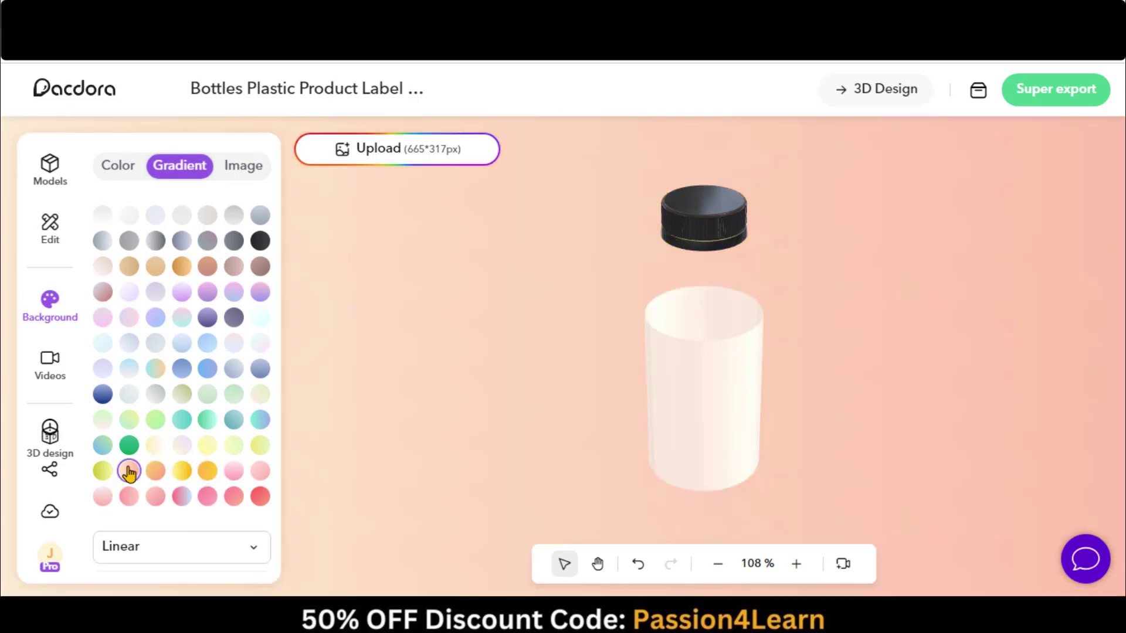
pyautogui.click(129, 497)
pyautogui.click(259, 497)
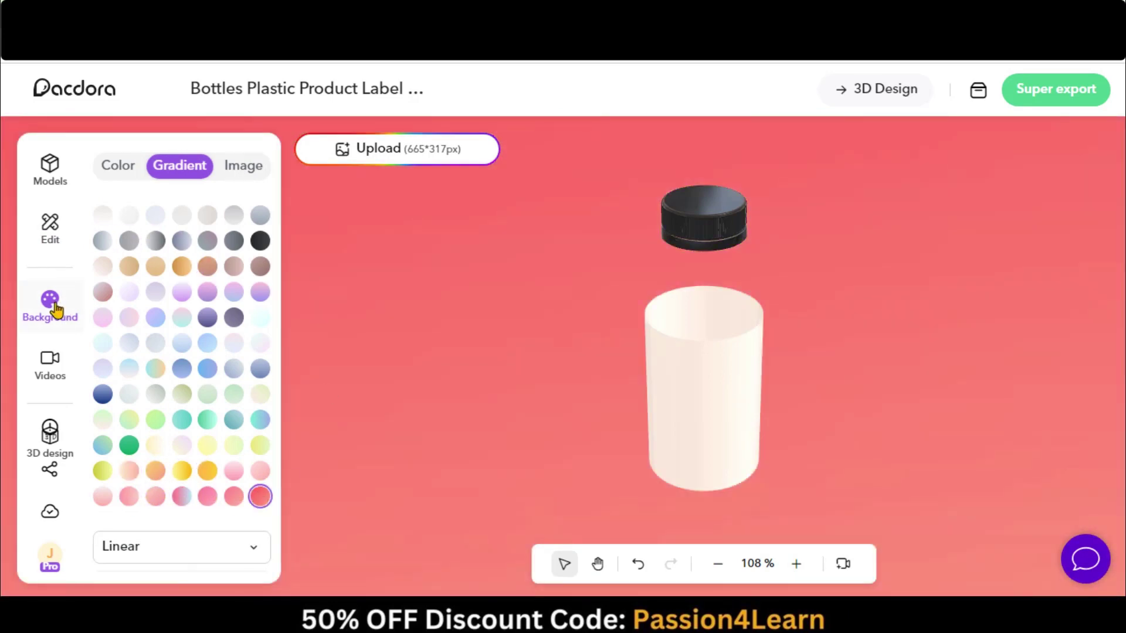
# - Examine the solid color and image upload options for the background, keep the red gradient, and return to the material settings
pyautogui.click(123, 168)
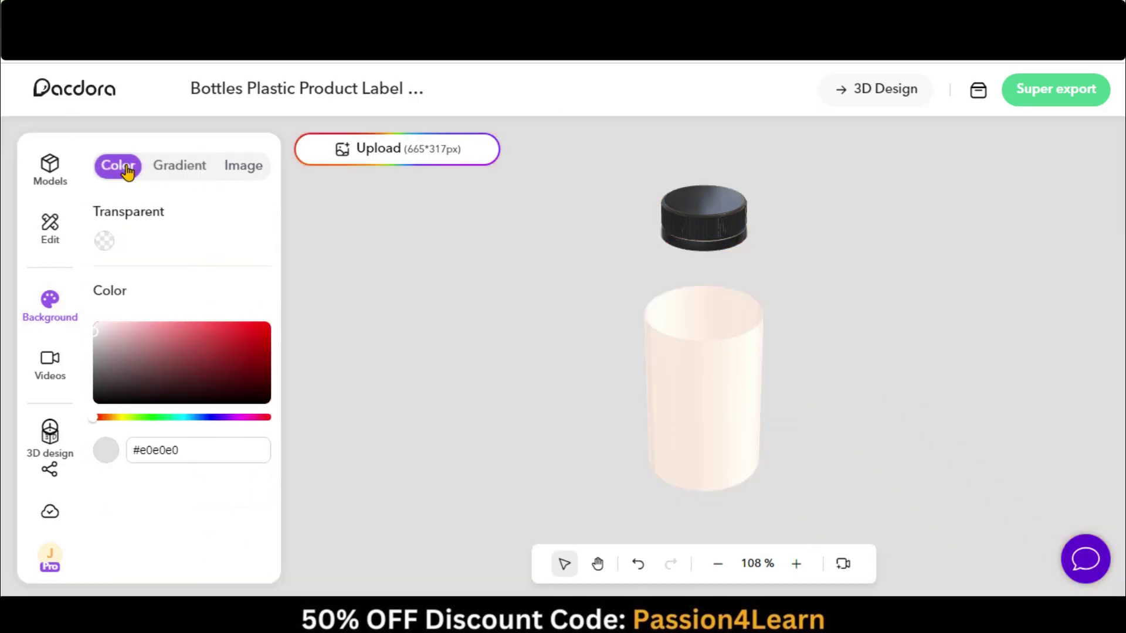
pyautogui.click(167, 170)
pyautogui.click(254, 176)
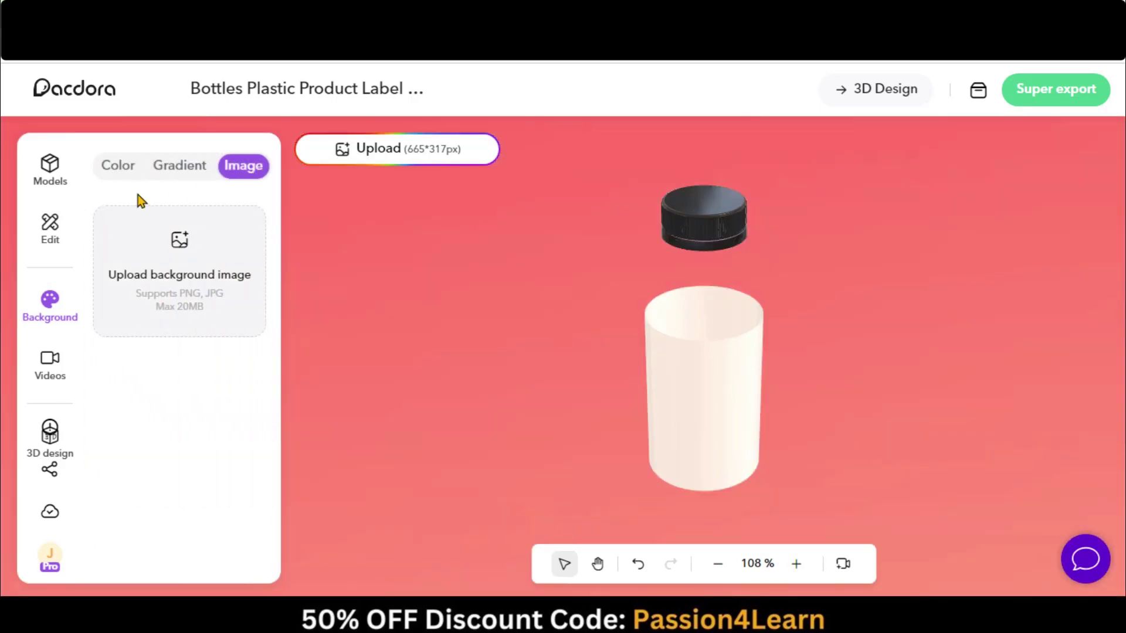
pyautogui.click(158, 170)
pyautogui.click(50, 229)
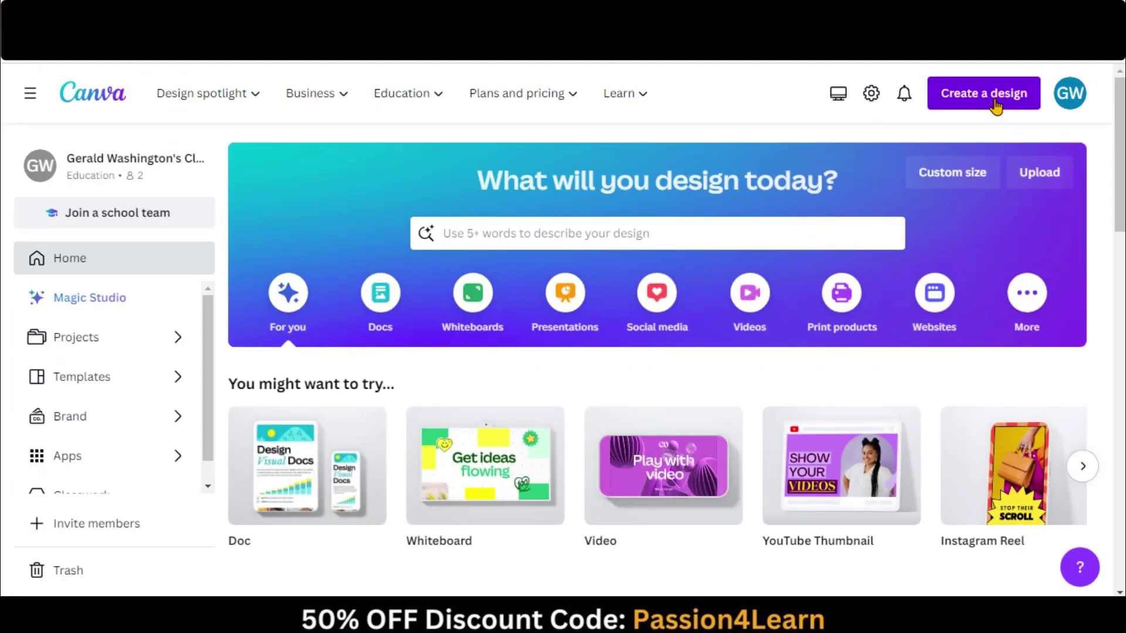
# - Create a new Canva design with a custom size of 176 × 84 mm
pyautogui.click(987, 103)
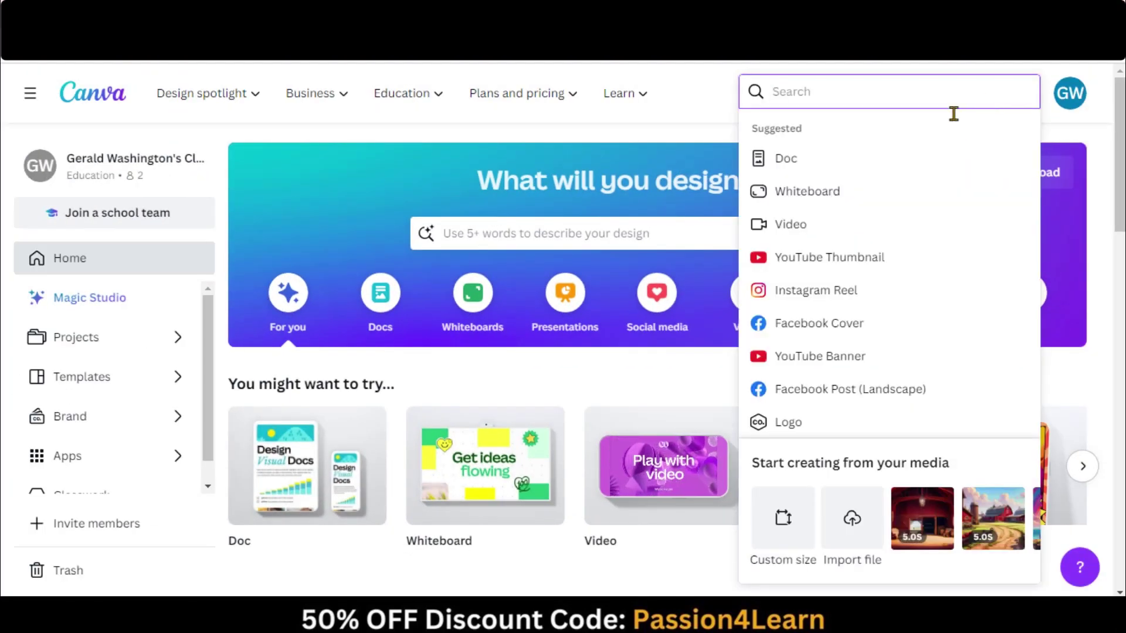
pyautogui.click(783, 517)
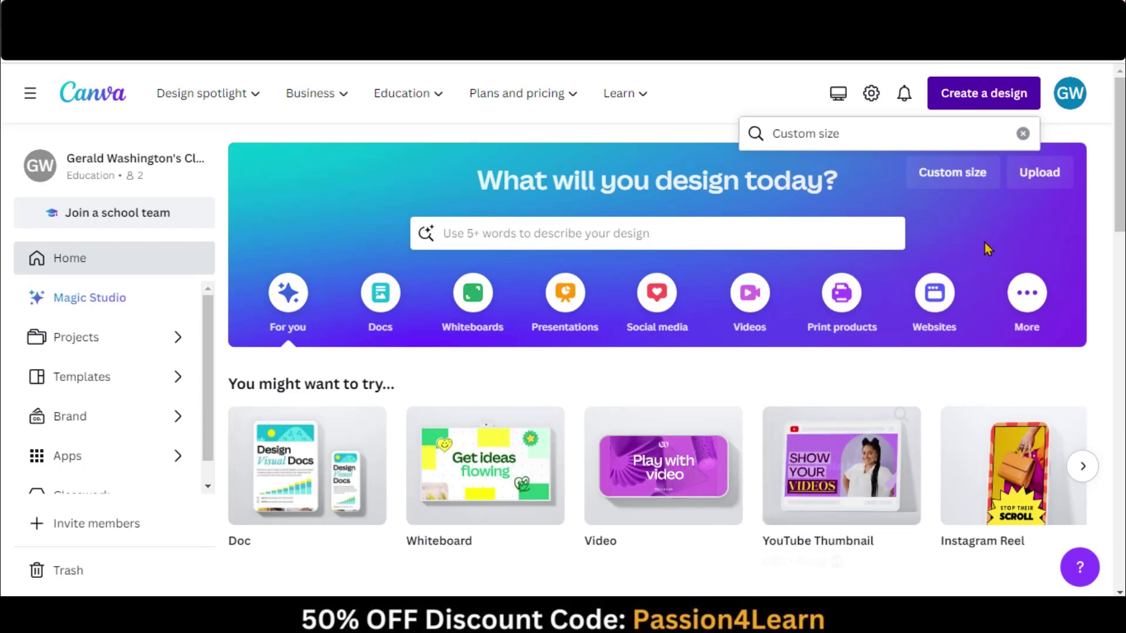
pyautogui.click(958, 204)
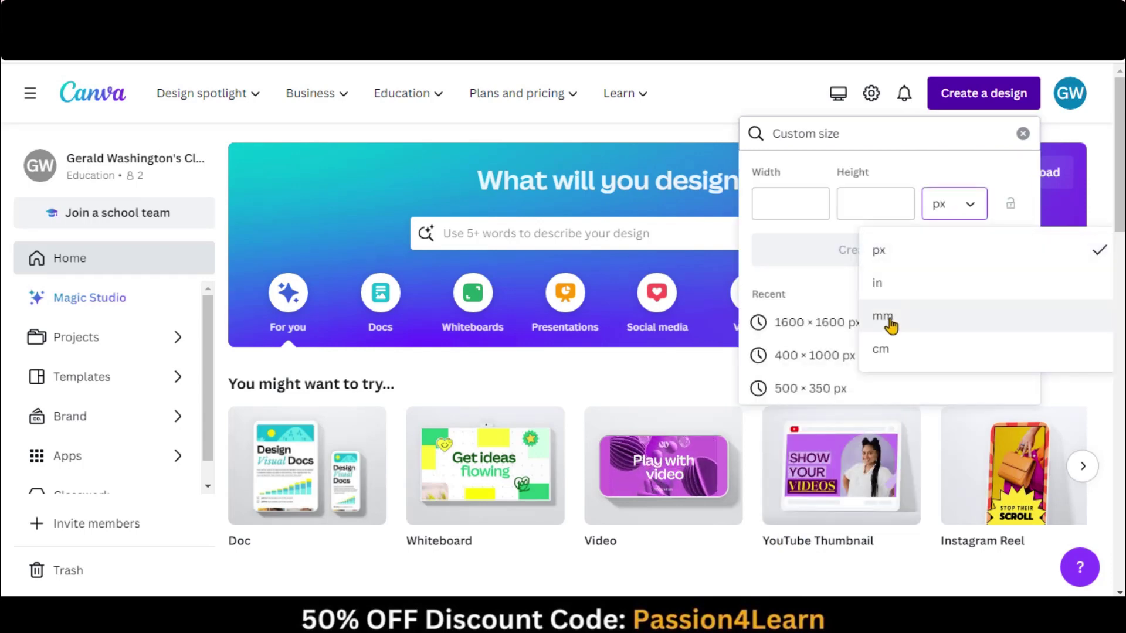
pyautogui.click(959, 320)
pyautogui.click(774, 208)
pyautogui.write('176')
pyautogui.click(873, 203)
pyautogui.write('84')
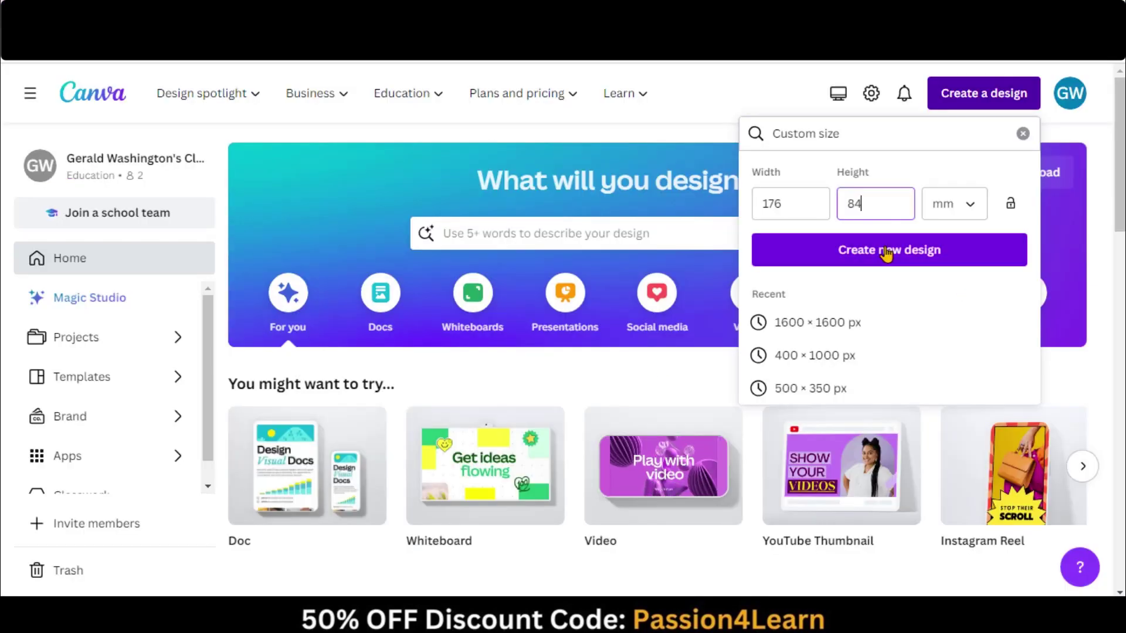
pyautogui.click(888, 251)
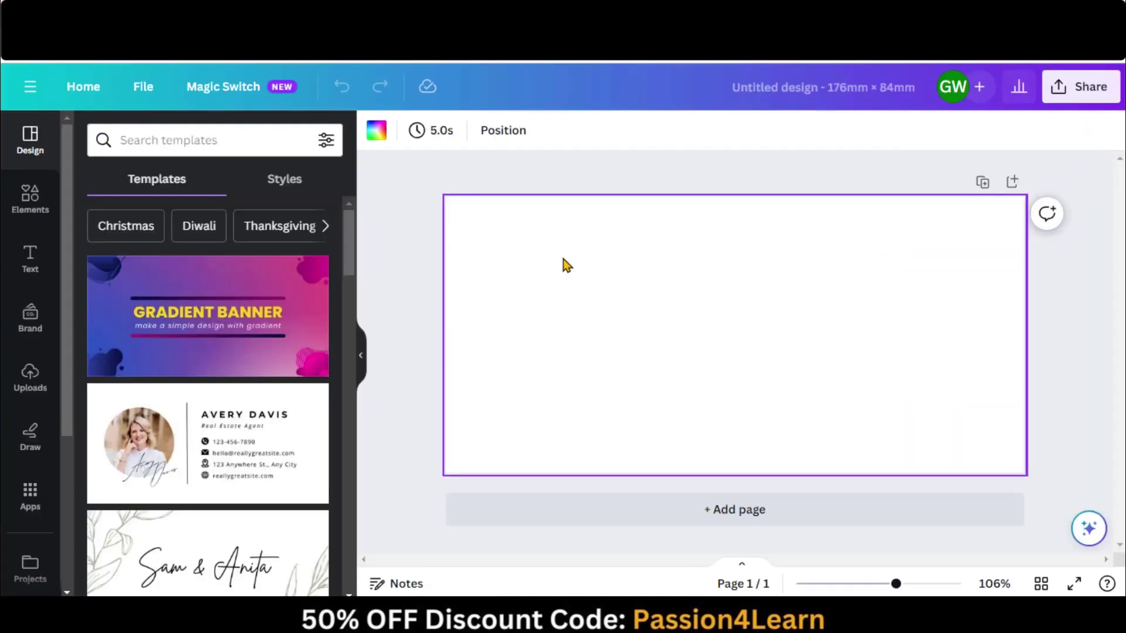
# - Fill the page background with the solid orange #ff914d
pyautogui.click(377, 129)
pyautogui.scroll(-5, 240, 370)
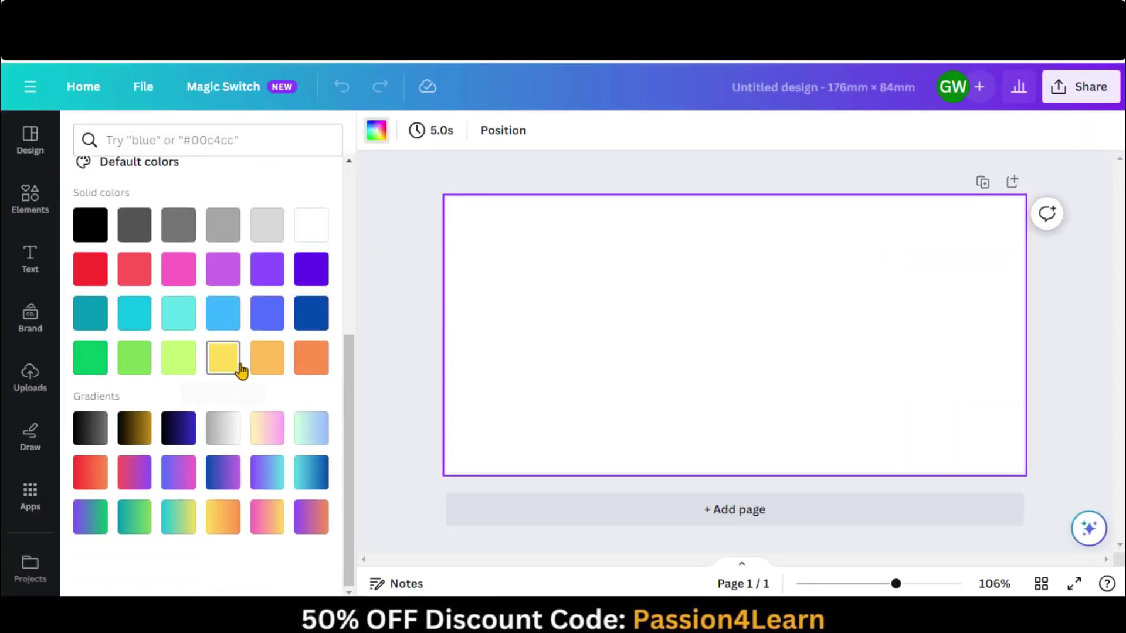
pyautogui.click(312, 359)
# - Search the graphics for orange juice and insert the juice glass with an orange slice on its rim and oranges at its base
pyautogui.click(27, 211)
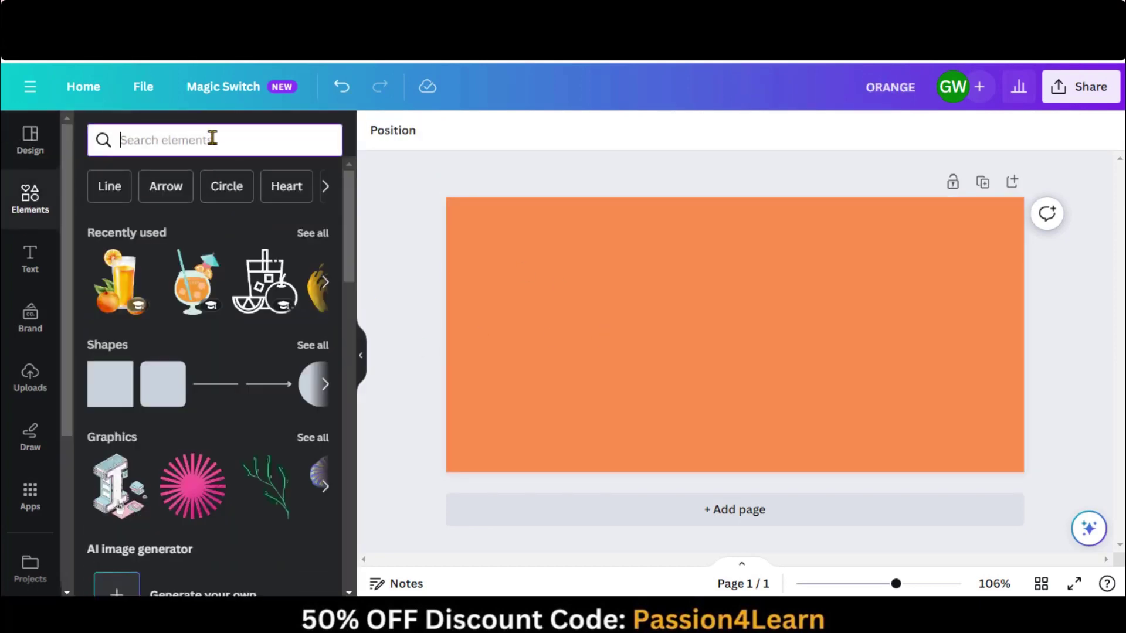
pyautogui.write('orange juice')
pyautogui.press('Return')
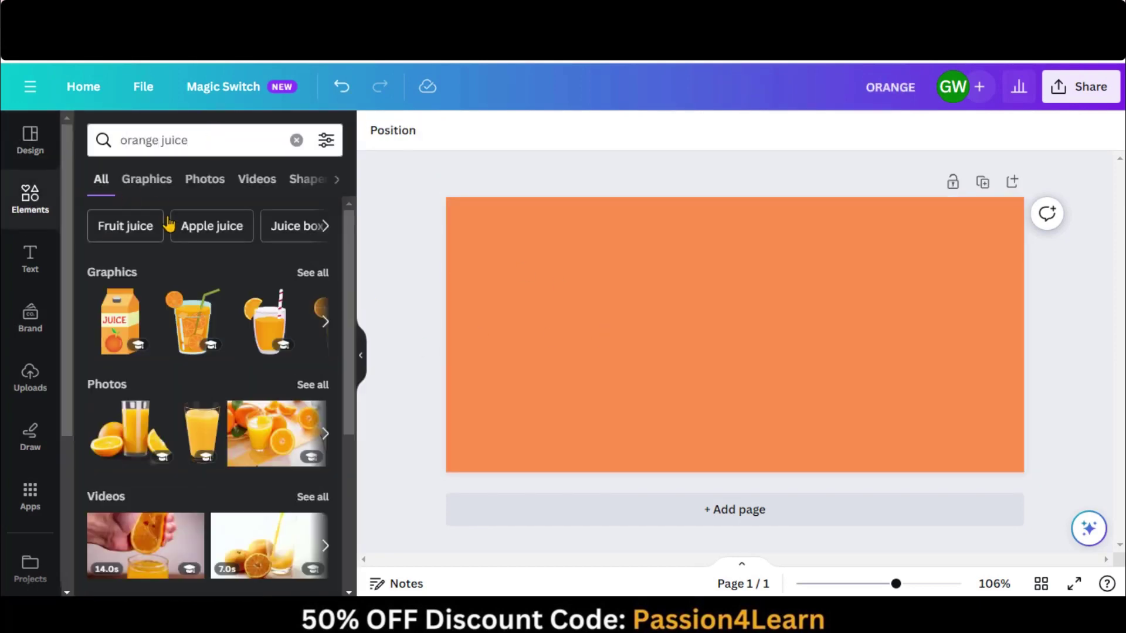
pyautogui.click(157, 182)
pyautogui.scroll(-3, 214, 320)
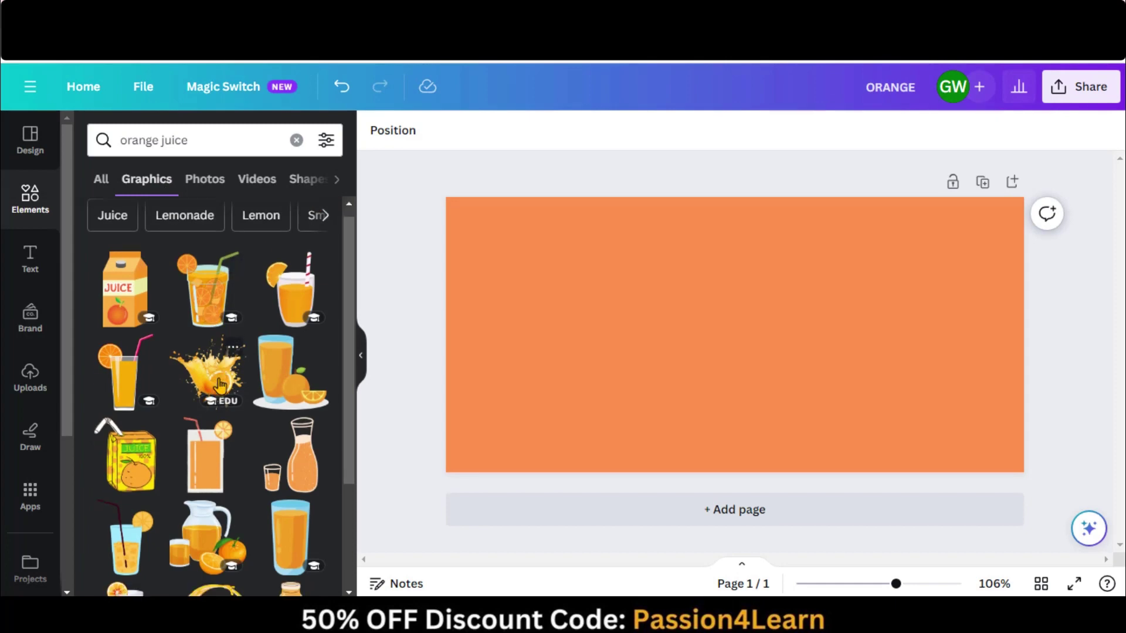
pyautogui.click(122, 476)
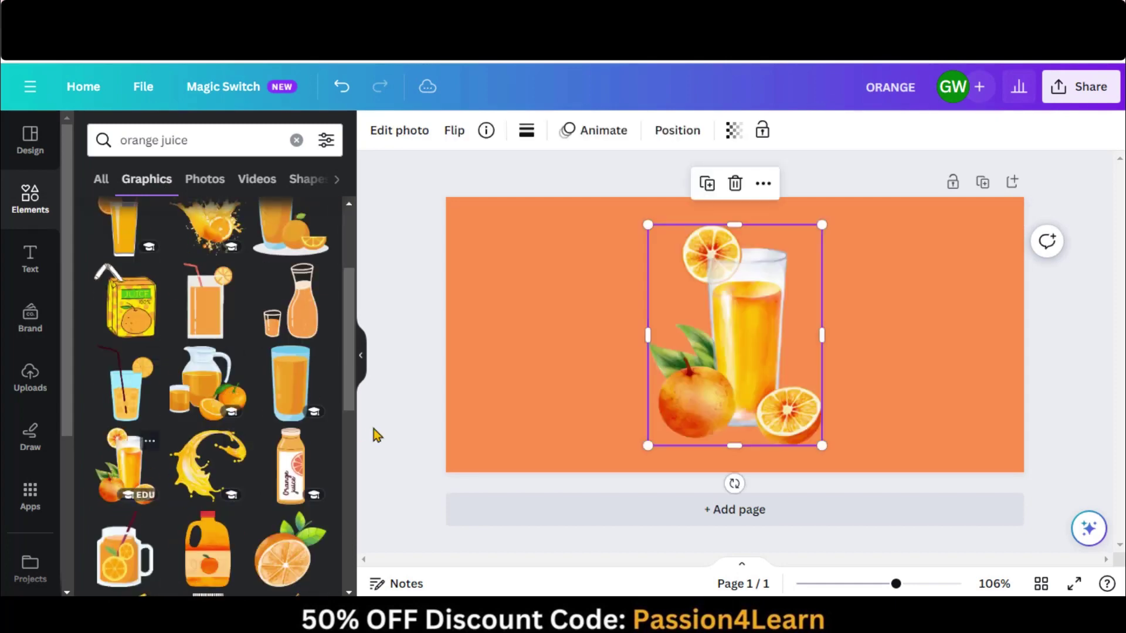
# - Resize the juice glass graphic slightly smaller and center it horizontally in the lower part of the page
pyautogui.moveTo(822, 447); pyautogui.dragTo(832, 459)
pyautogui.moveTo(648, 225); pyautogui.dragTo(671, 254)
pyautogui.moveTo(781, 336); pyautogui.dragTo(762, 337)
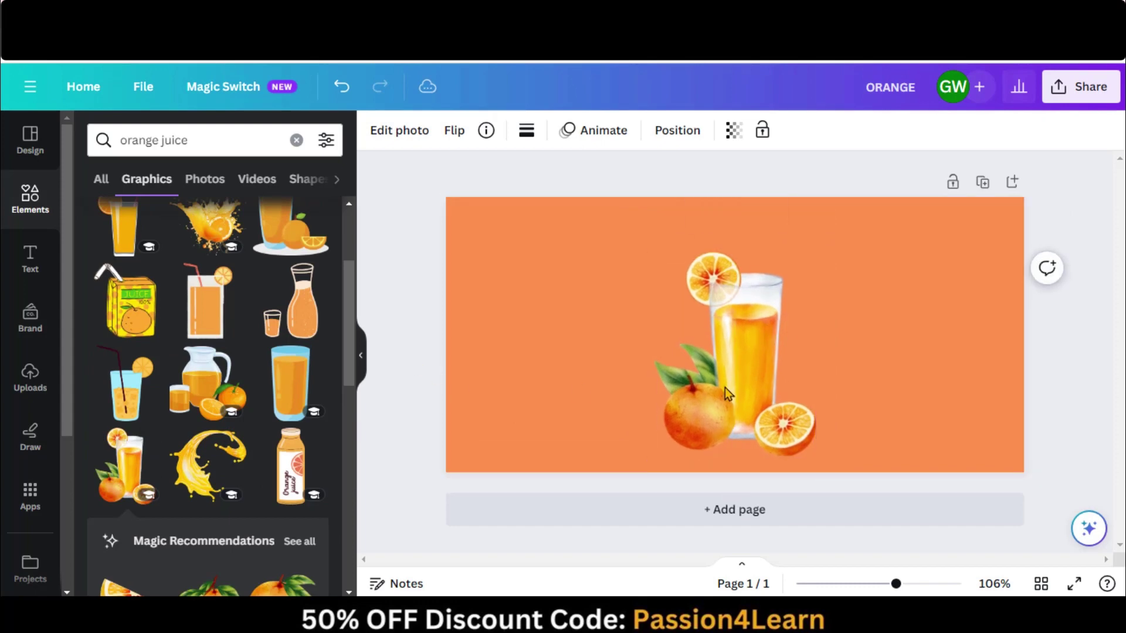
# - Search the graphics for orange splash and insert the fine orange speckle graphic
pyautogui.doubleClick(216, 142)
pyautogui.write('splash')
pyautogui.press('Return')
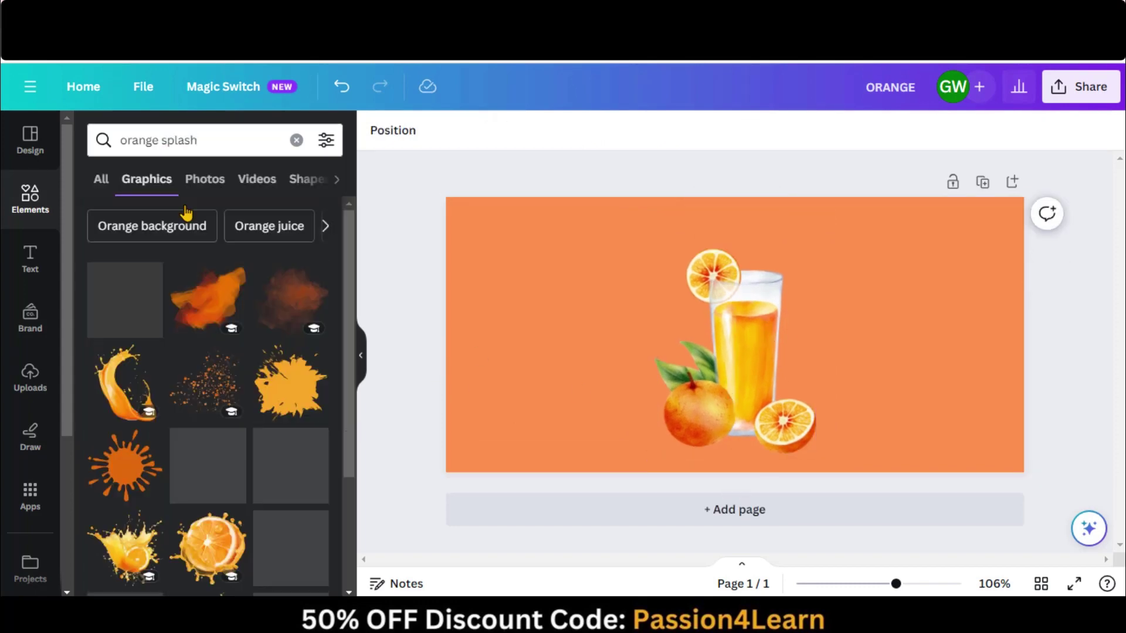
pyautogui.scroll(-3, 228, 362)
pyautogui.scroll(-10, 228, 362)
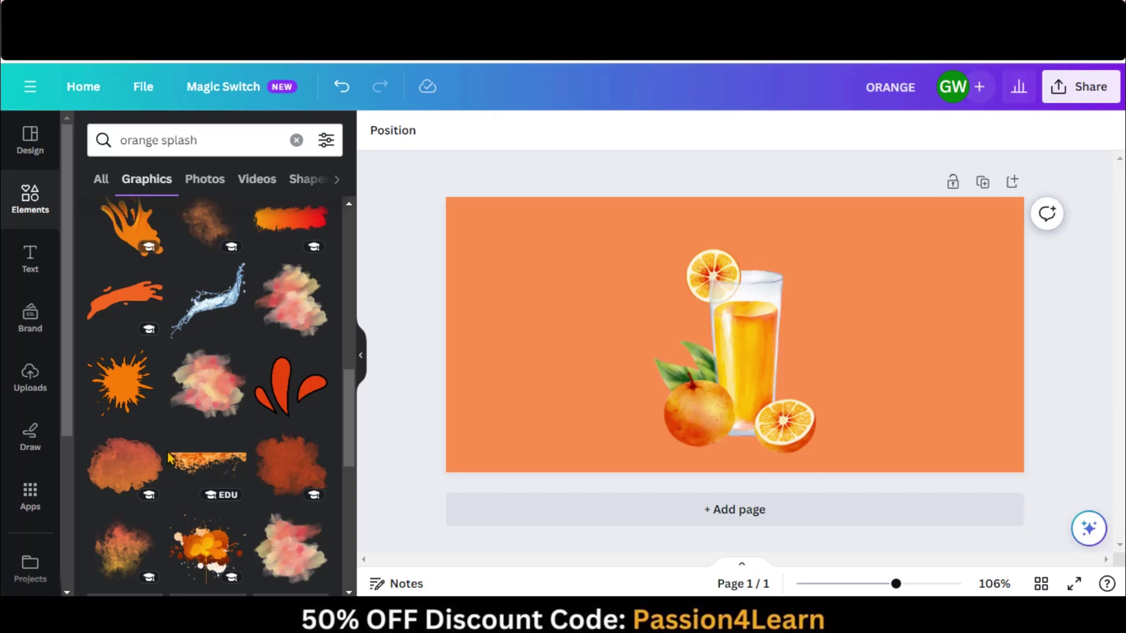
pyautogui.click(124, 299)
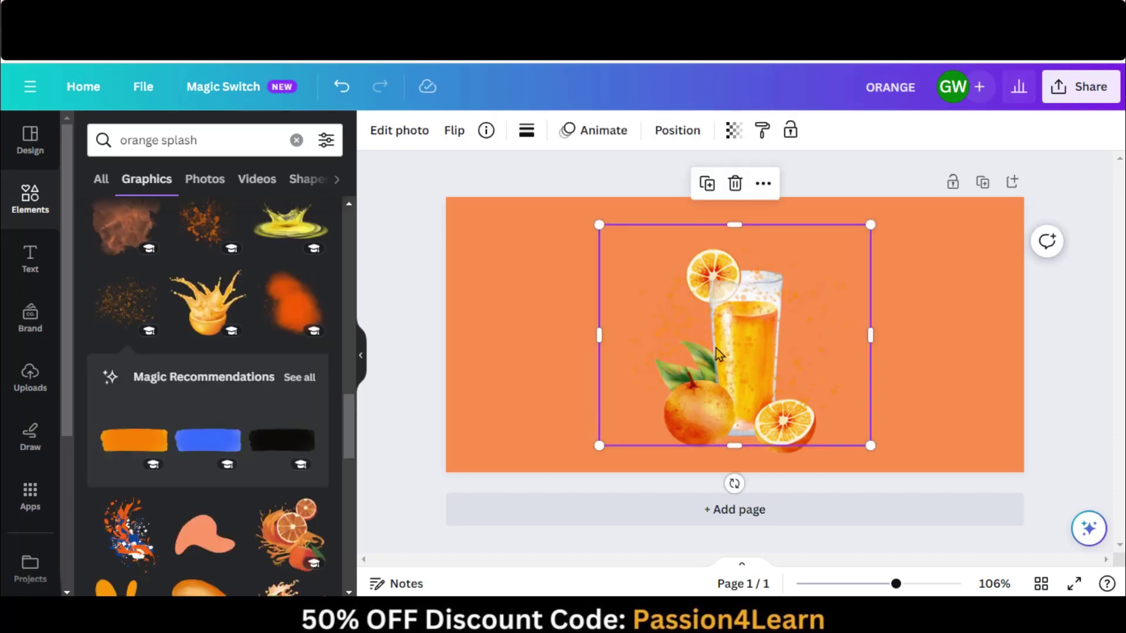
# - Stretch the speckle graphic over the whole page, set it as the page background, and adjust its transparency
pyautogui.moveTo(600, 444); pyautogui.dragTo(558, 477)
pyautogui.moveTo(558, 350); pyautogui.dragTo(447, 350)
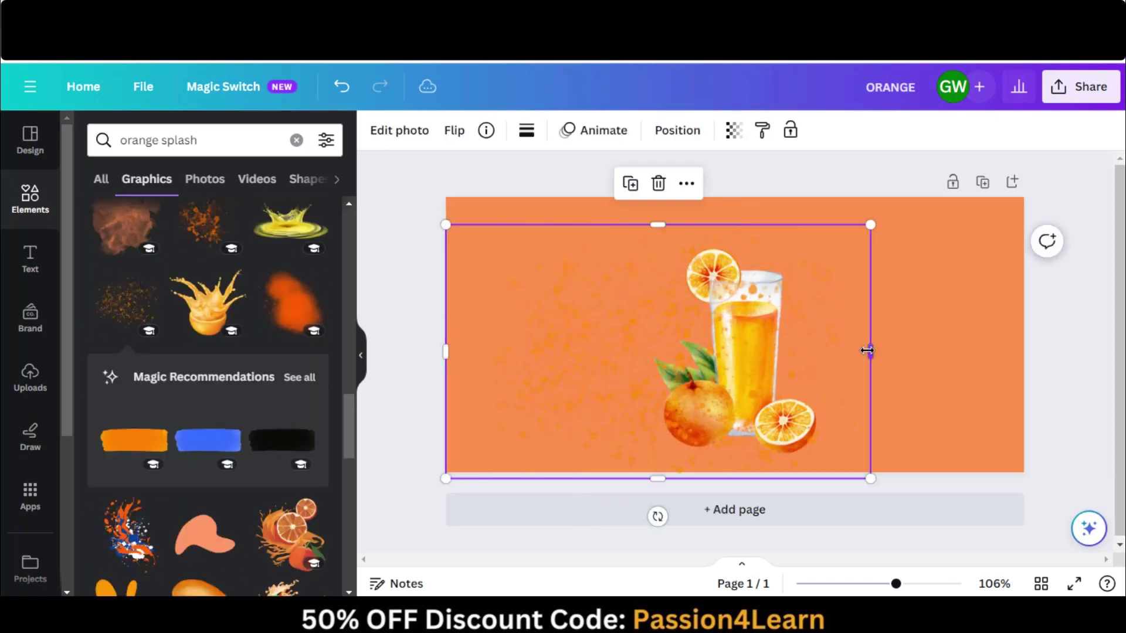
pyautogui.moveTo(869, 349); pyautogui.dragTo(1025, 350)
pyautogui.moveTo(735, 224); pyautogui.dragTo(732, 199)
pyautogui.rightClick(840, 309)
pyautogui.click(938, 531)
pyautogui.click(803, 130)
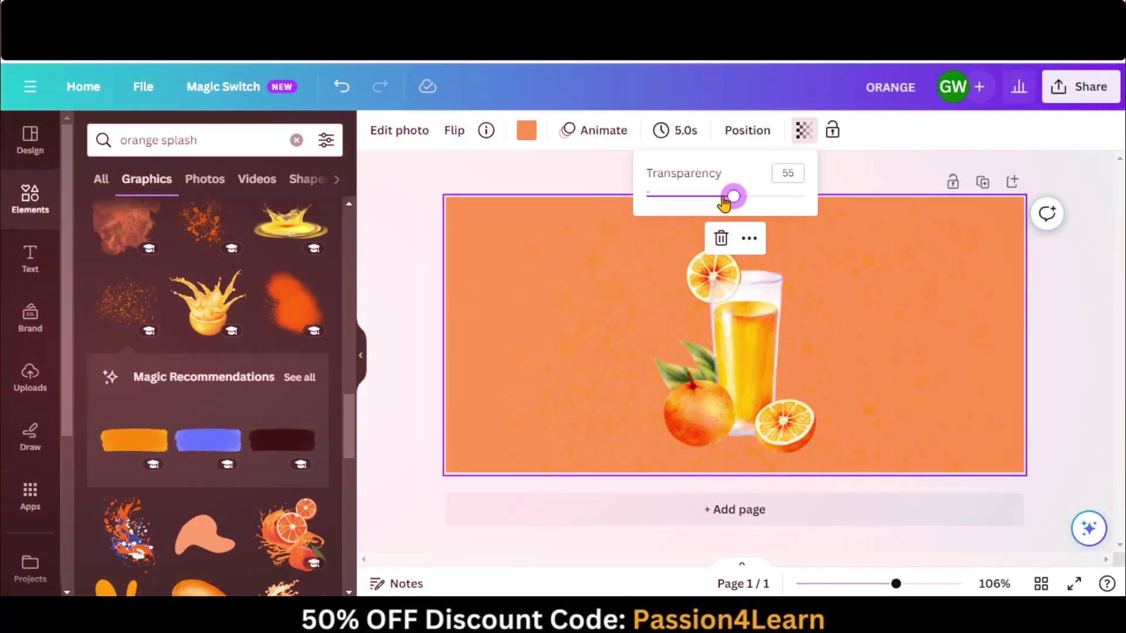
# - Add a heading reading "orange" and set its font to Borsok
pyautogui.click(30, 258)
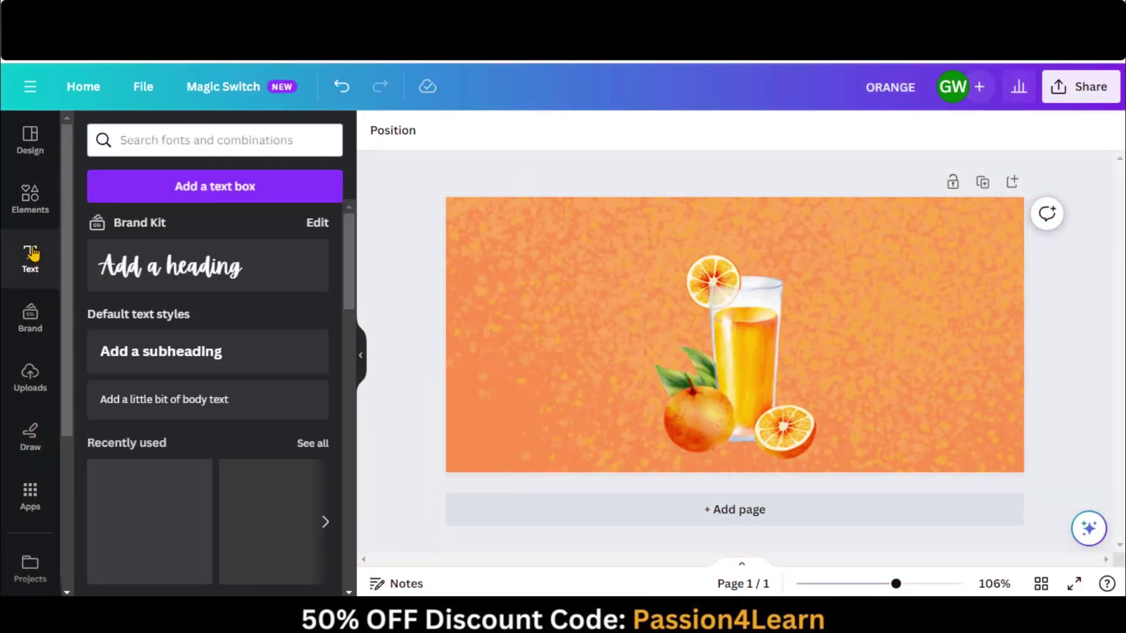
pyautogui.click(167, 271)
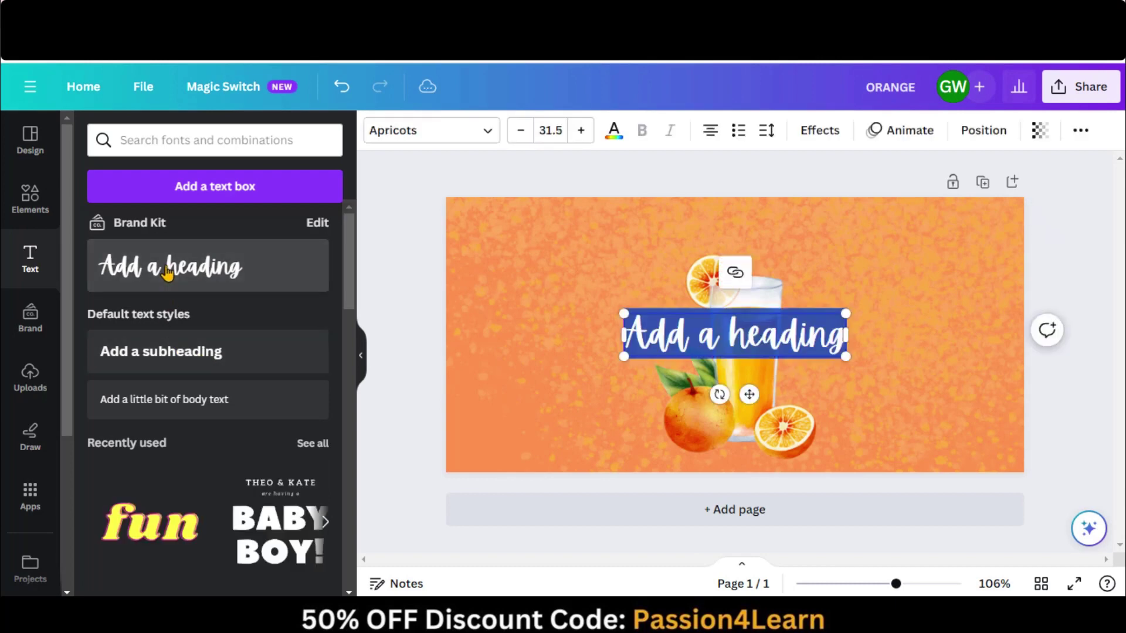
pyautogui.write('J')
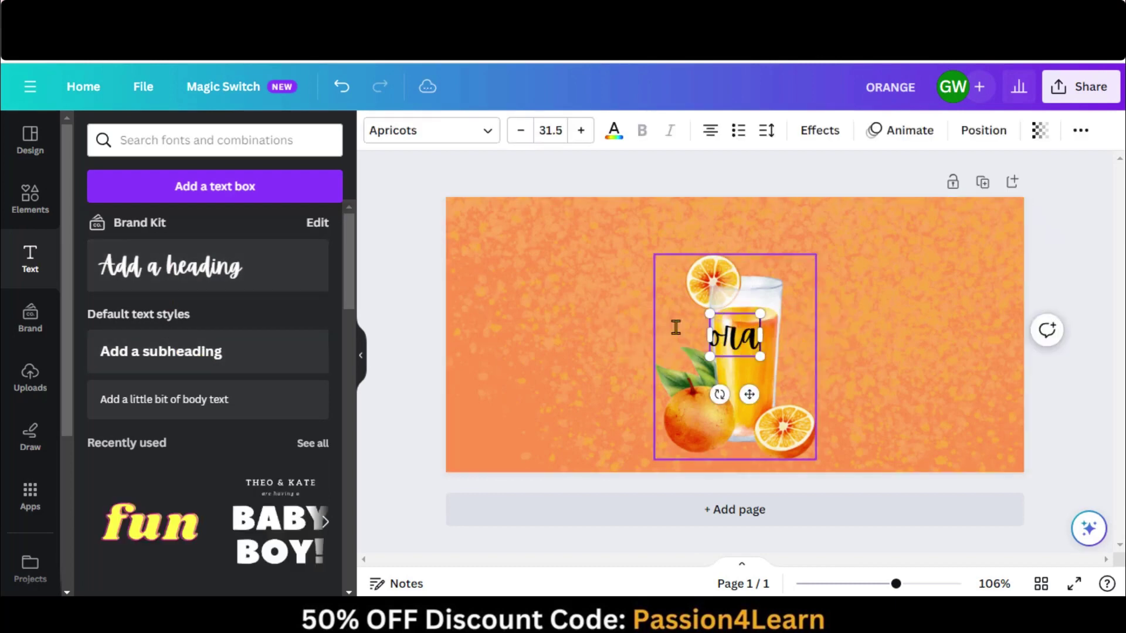
pyautogui.write('range')
pyautogui.hotkey('ctrl', 'a')
pyautogui.click(431, 130)
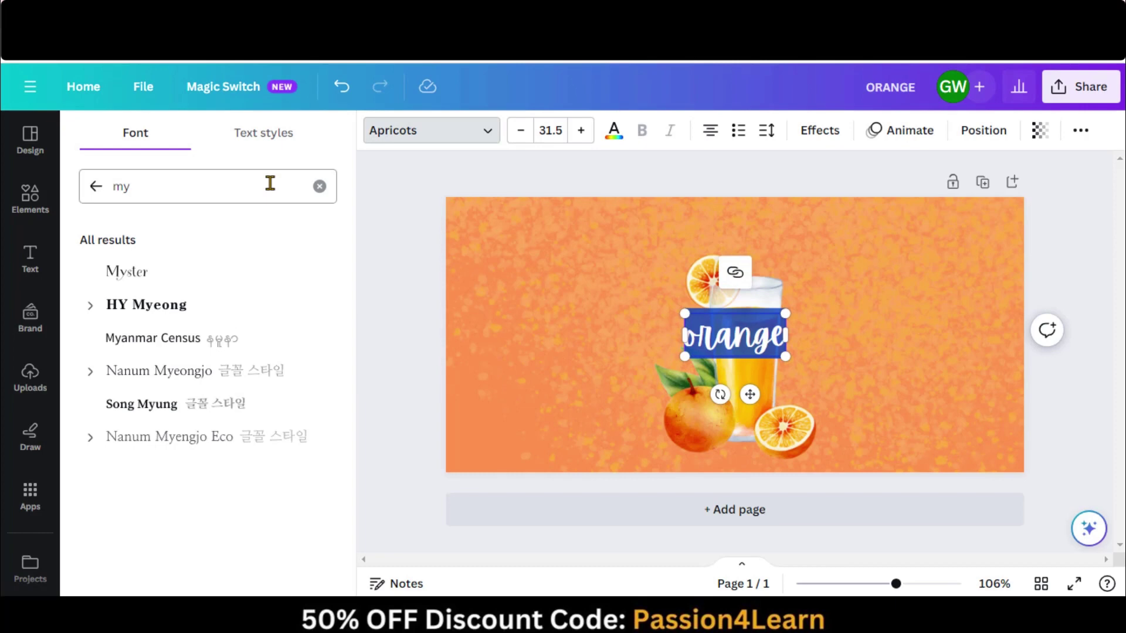
pyautogui.tripleClick(174, 186)
pyautogui.write('borsok')
pyautogui.click(129, 272)
# - Color the orange heading light gray, enlarge it slightly, and center it above the juice glass
pyautogui.click(614, 130)
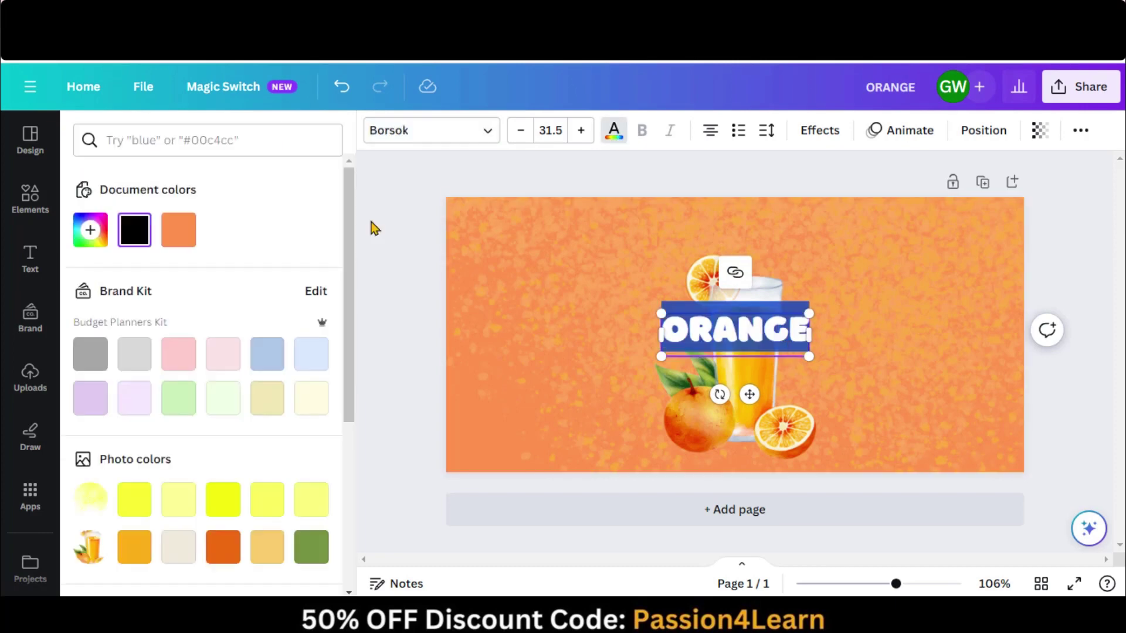
pyautogui.doubleClick(178, 229)
pyautogui.click(135, 547)
pyautogui.doubleClick(718, 339)
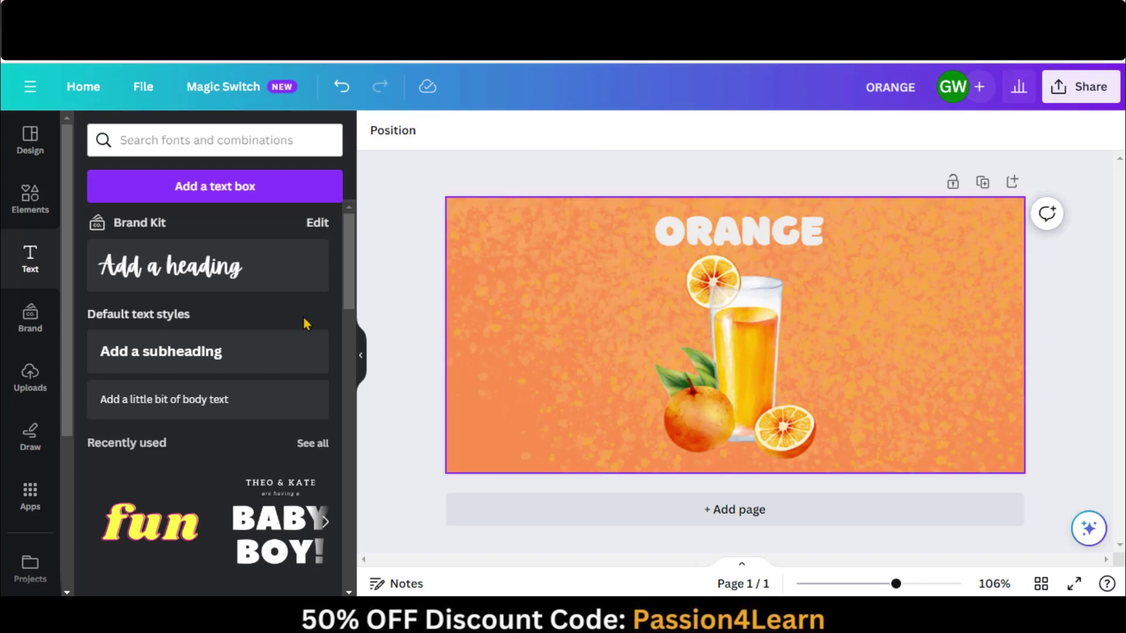
# - Add a subheading reading "juice" and set its font to Brittany
pyautogui.click(166, 363)
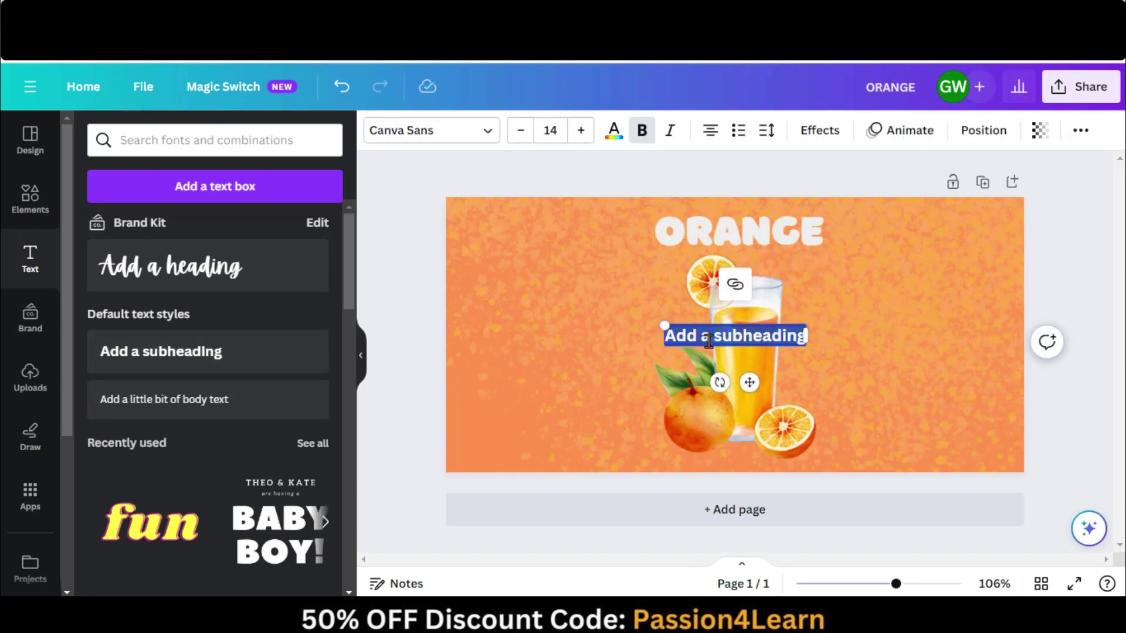
pyautogui.write('juice')
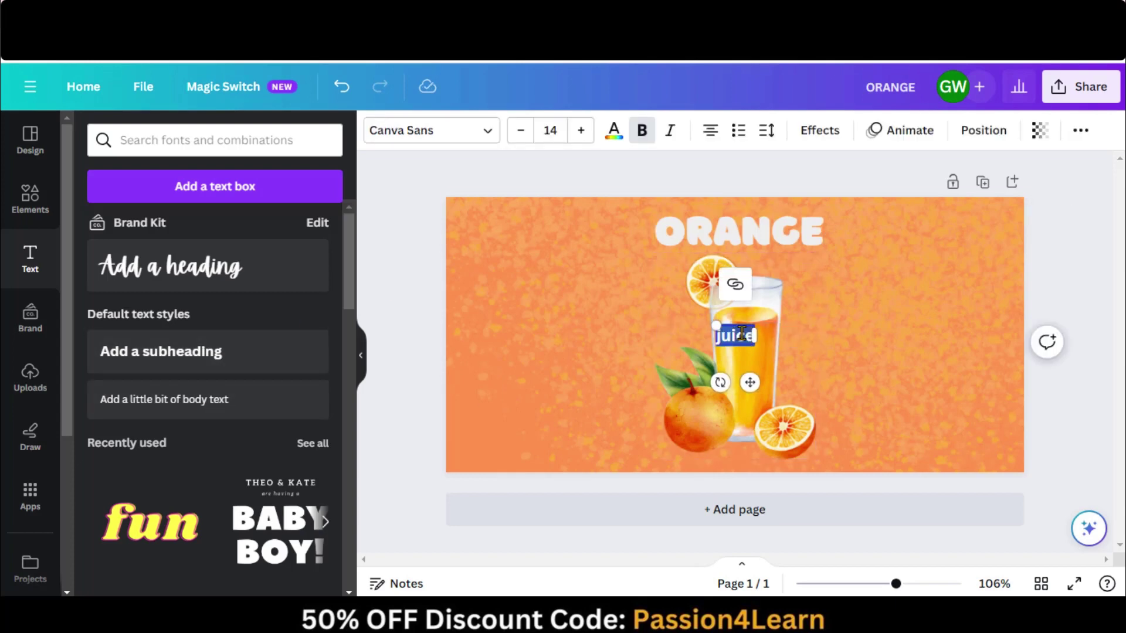
pyautogui.click(495, 136)
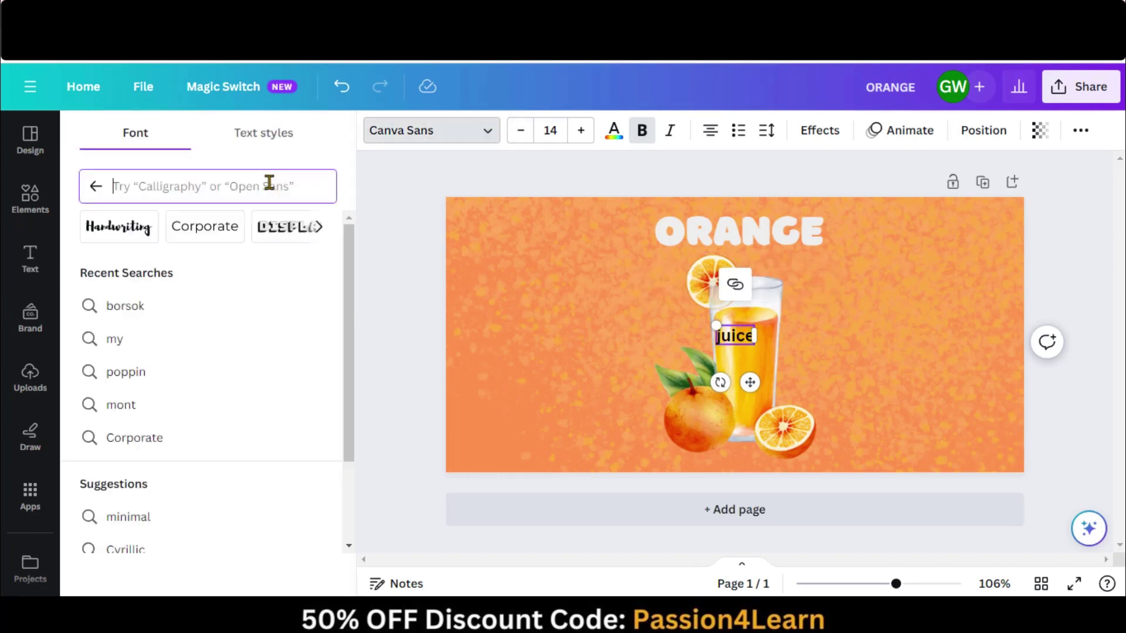
pyautogui.write('brittany')
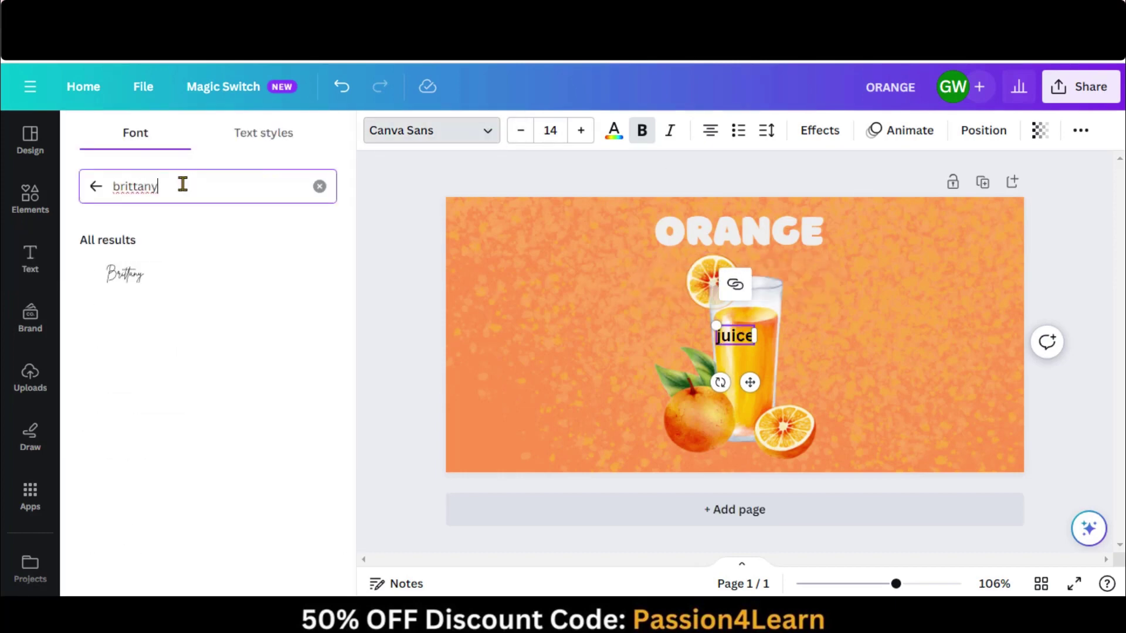
pyautogui.click(125, 275)
# - Enlarge the word "juice" and place it just below the right end of the orange heading
pyautogui.click(550, 131)
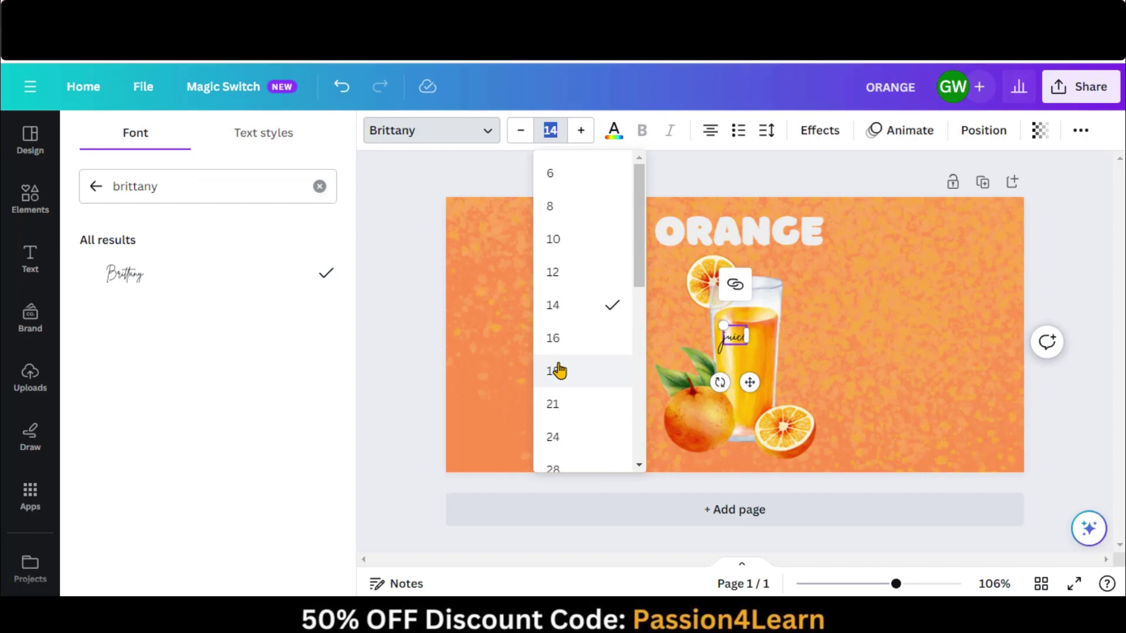
pyautogui.click(558, 370)
pyautogui.moveTo(735, 335); pyautogui.dragTo(854, 279)
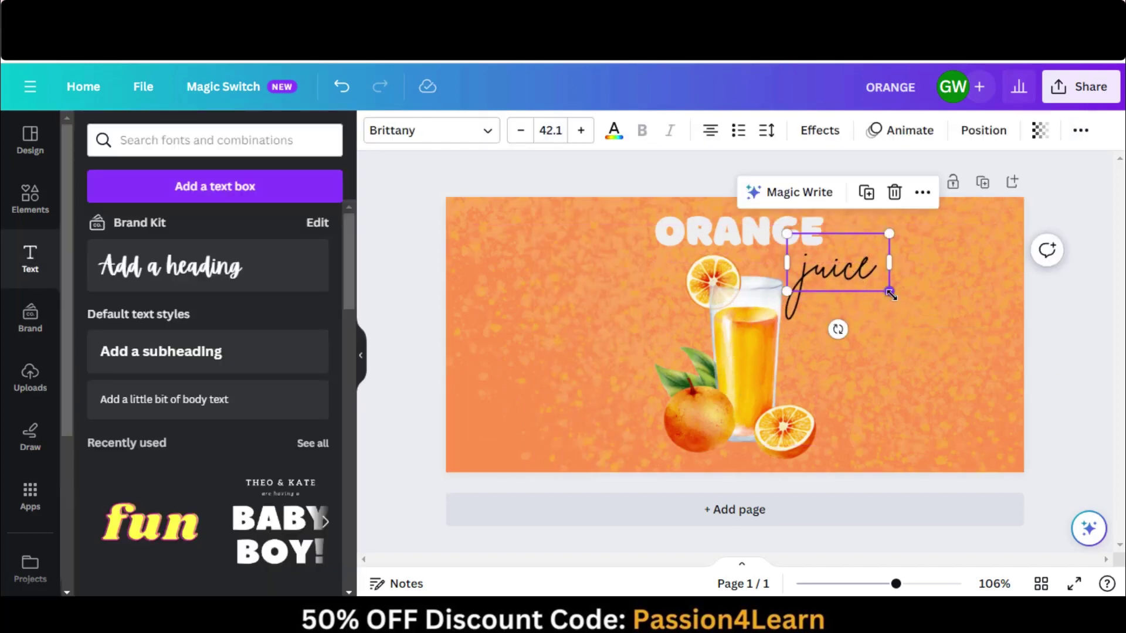
pyautogui.moveTo(890, 291); pyautogui.dragTo(868, 278)
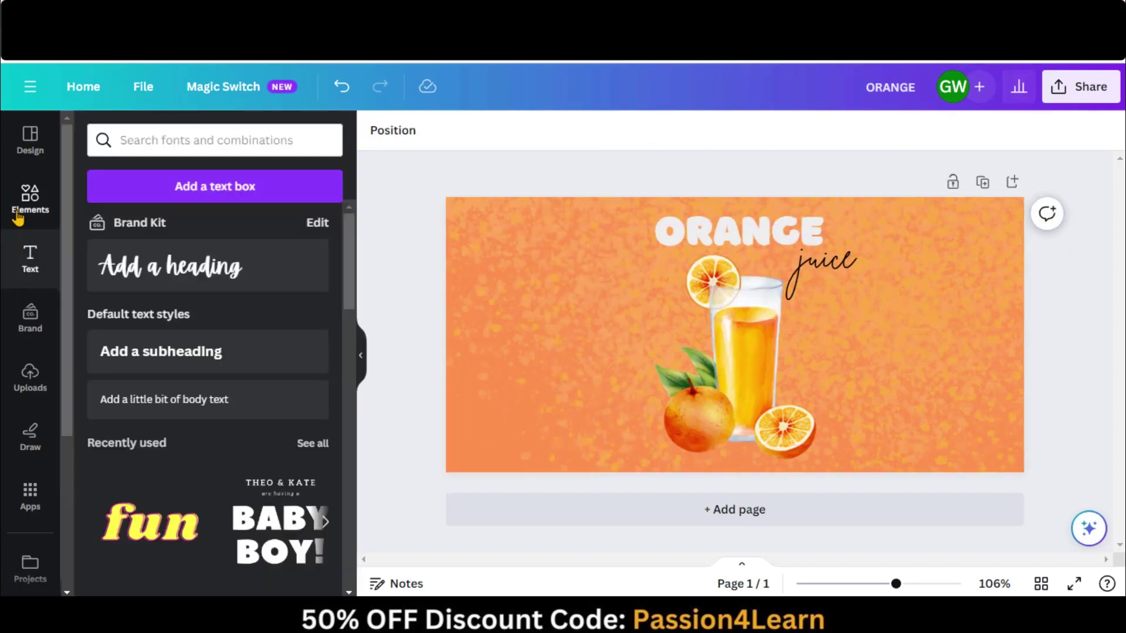
# - Search the shapes for irregular shape, insert the cloud, and place it partly off the page at the upper-right corner
pyautogui.click(18, 216)
pyautogui.click(296, 141)
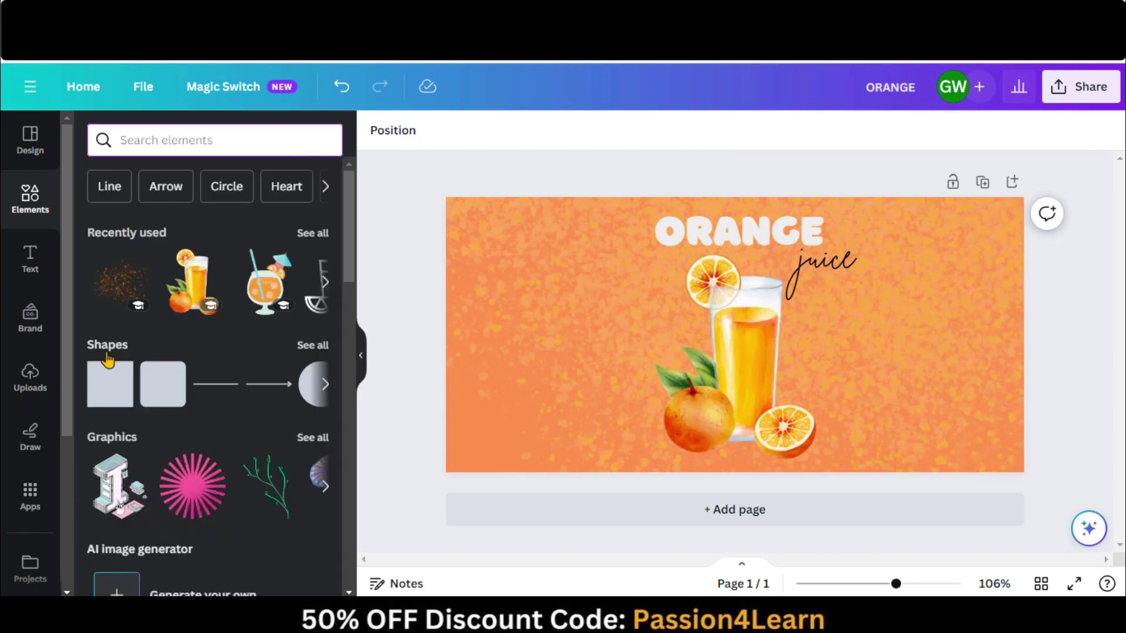
pyautogui.click(314, 346)
pyautogui.click(208, 181)
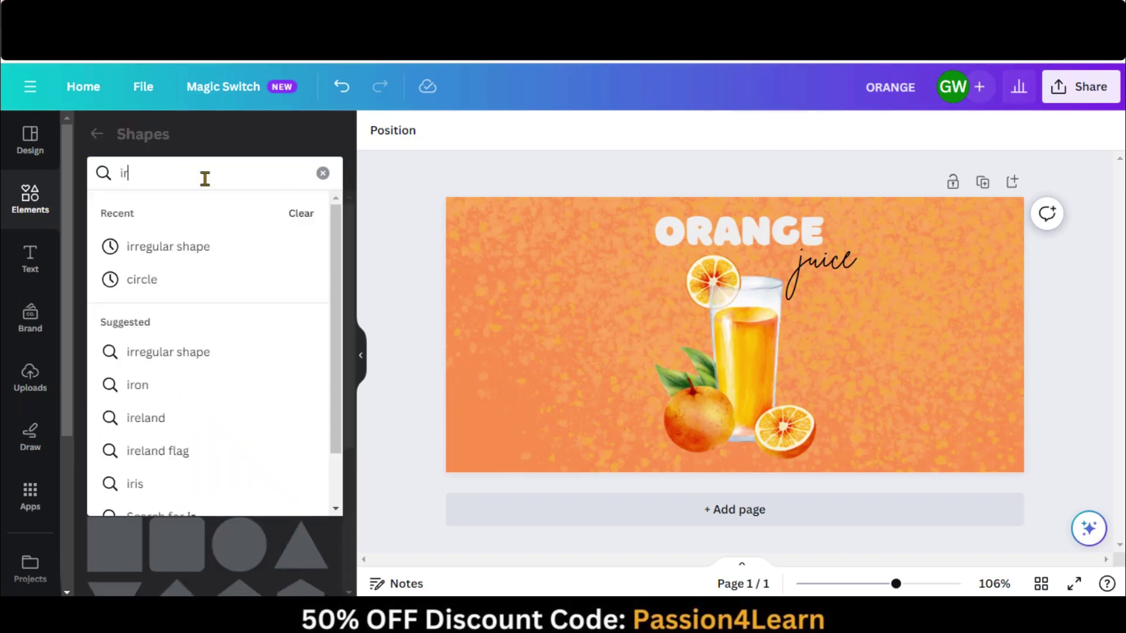
pyautogui.click(193, 246)
pyautogui.click(176, 257)
pyautogui.moveTo(743, 351); pyautogui.dragTo(1024, 244)
# - Change the fill color of the corner cloud shape to white
pyautogui.click(457, 137)
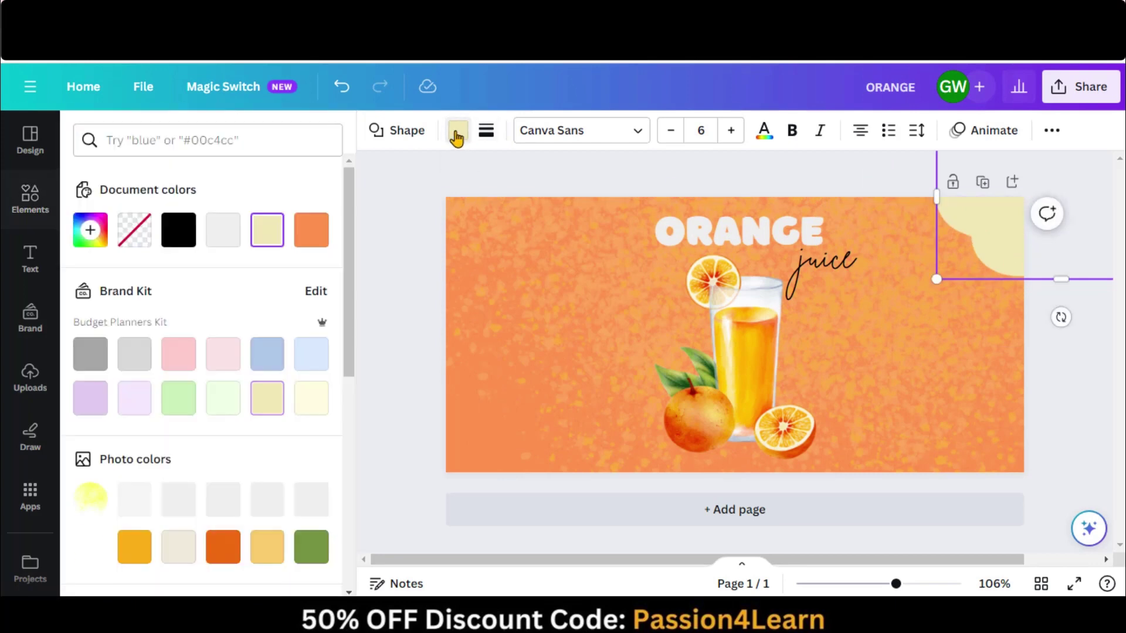
pyautogui.click(92, 232)
pyautogui.click(145, 317)
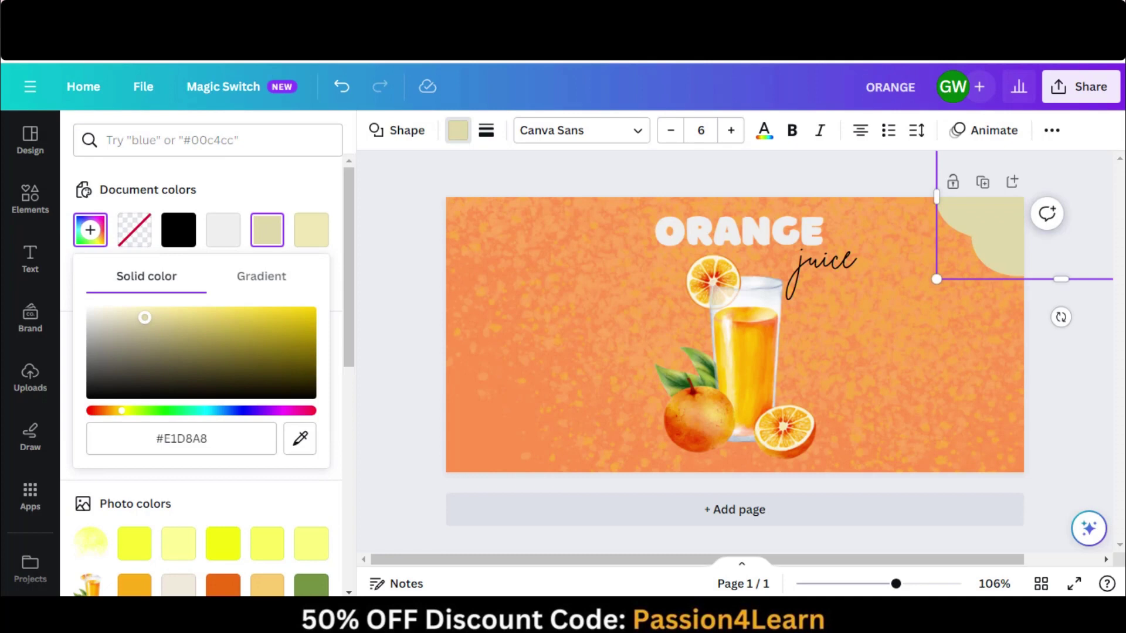
pyautogui.moveTo(85, 304); pyautogui.dragTo(84, 303)
# - Duplicate the white cloud and place the copy partly off the page at the lower-left corner
pyautogui.hotkey('ctrl', 'd')
pyautogui.moveTo(982, 243); pyautogui.dragTo(306, 495)
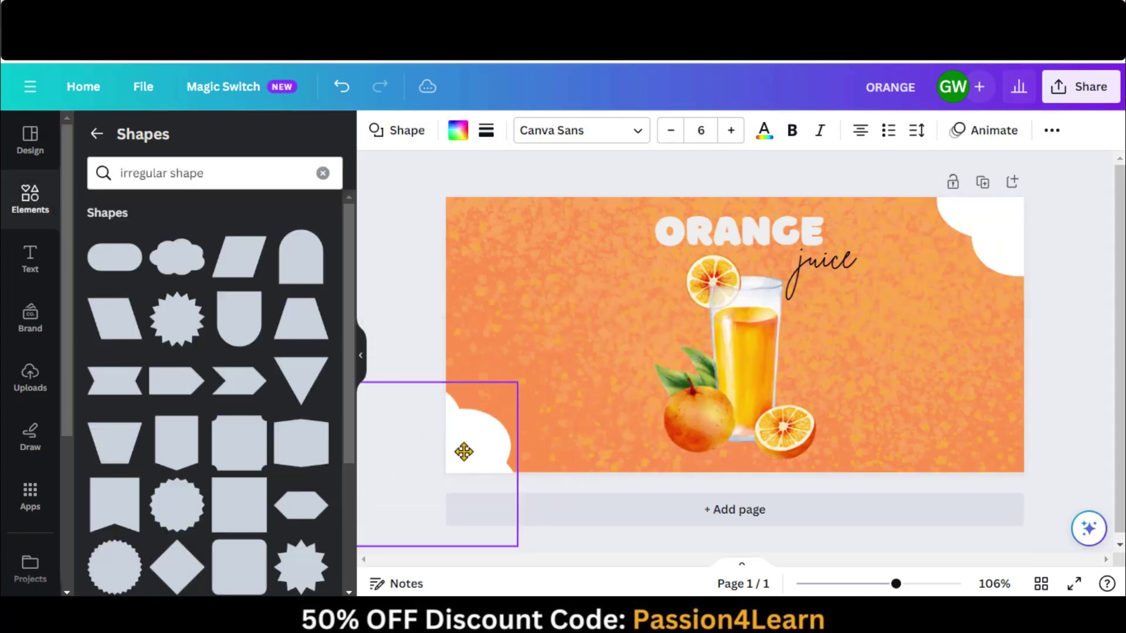
pyautogui.moveTo(461, 457); pyautogui.dragTo(473, 450)
pyautogui.press('Delete')
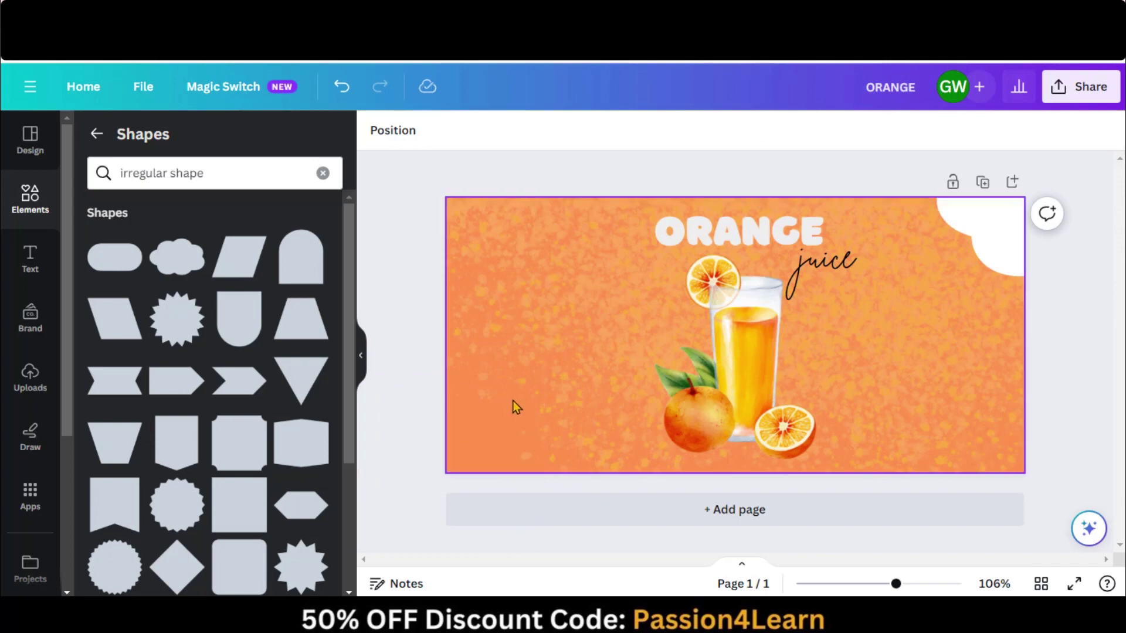
pyautogui.hotkey('ctrl', 'z')
# - Search the graphics for orange leaves, narrow the results to Green leaf, and insert the bright green two-leaf graphic
pyautogui.click(97, 133)
pyautogui.click(186, 140)
pyautogui.write('orange leaves')
pyautogui.press('Return')
pyautogui.click(149, 179)
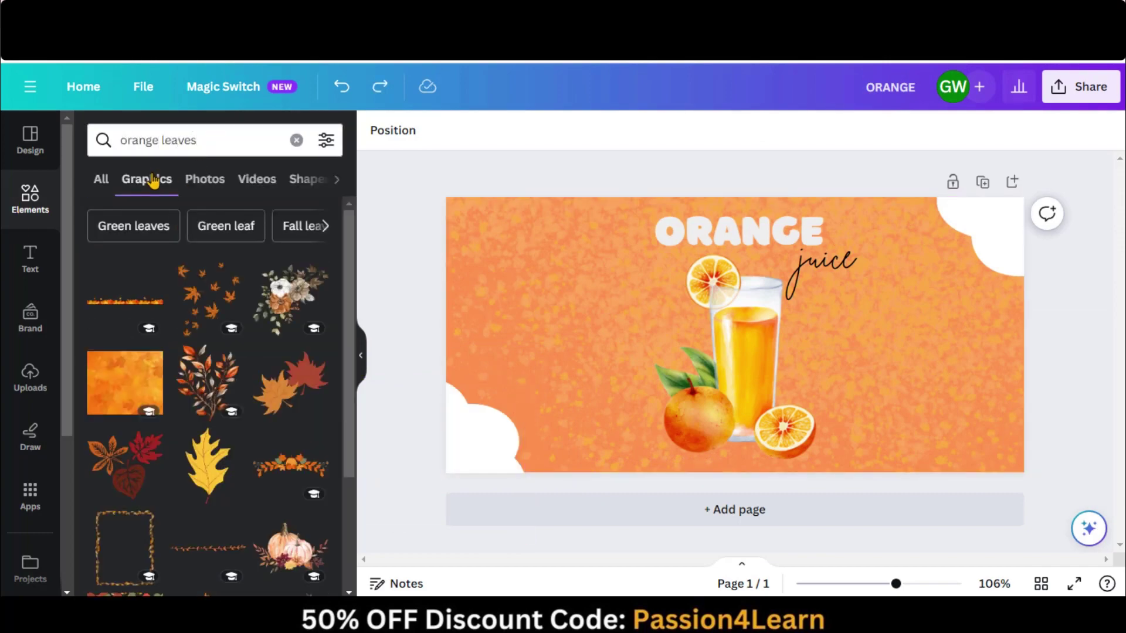
pyautogui.scroll(-12, 151, 352)
pyautogui.scroll(12, 152, 352)
pyautogui.click(226, 226)
pyautogui.click(290, 382)
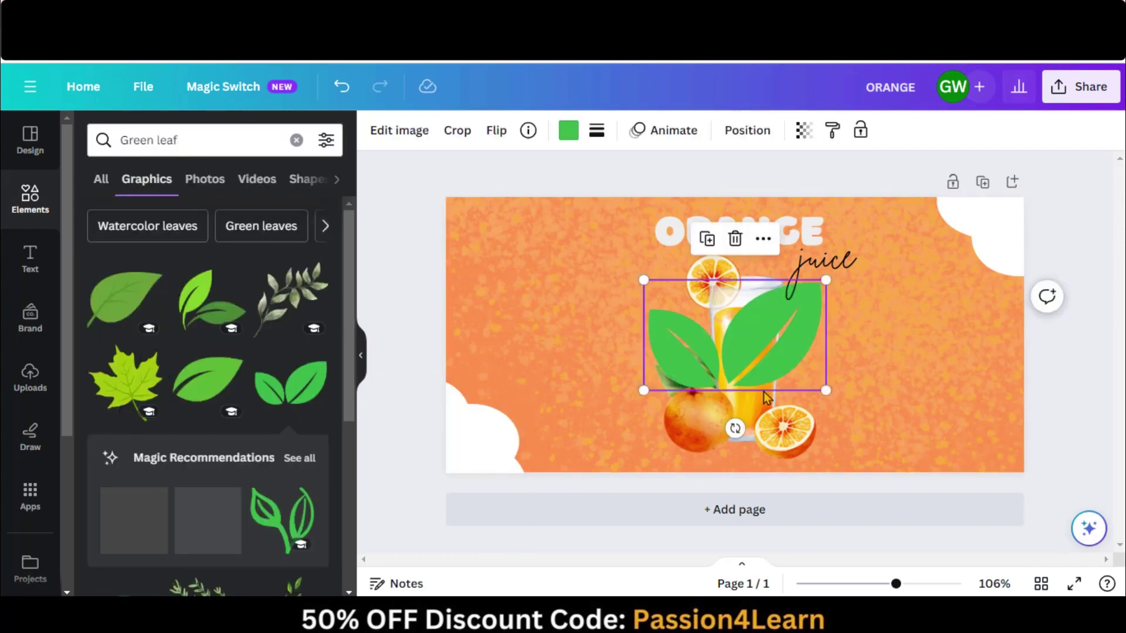
# - Shrink and tilt the two-leaf graphic, place it beside the lower-left cloud, and lower its opacity
pyautogui.moveTo(762, 376); pyautogui.dragTo(601, 376)
pyautogui.moveTo(665, 390); pyautogui.dragTo(571, 332)
pyautogui.moveTo(514, 369); pyautogui.dragTo(476, 342)
pyautogui.moveTo(531, 311); pyautogui.dragTo(578, 439)
pyautogui.moveTo(588, 479); pyautogui.dragTo(577, 464)
pyautogui.click(803, 131)
pyautogui.moveTo(761, 191); pyautogui.dragTo(709, 191)
pyautogui.click(409, 306)
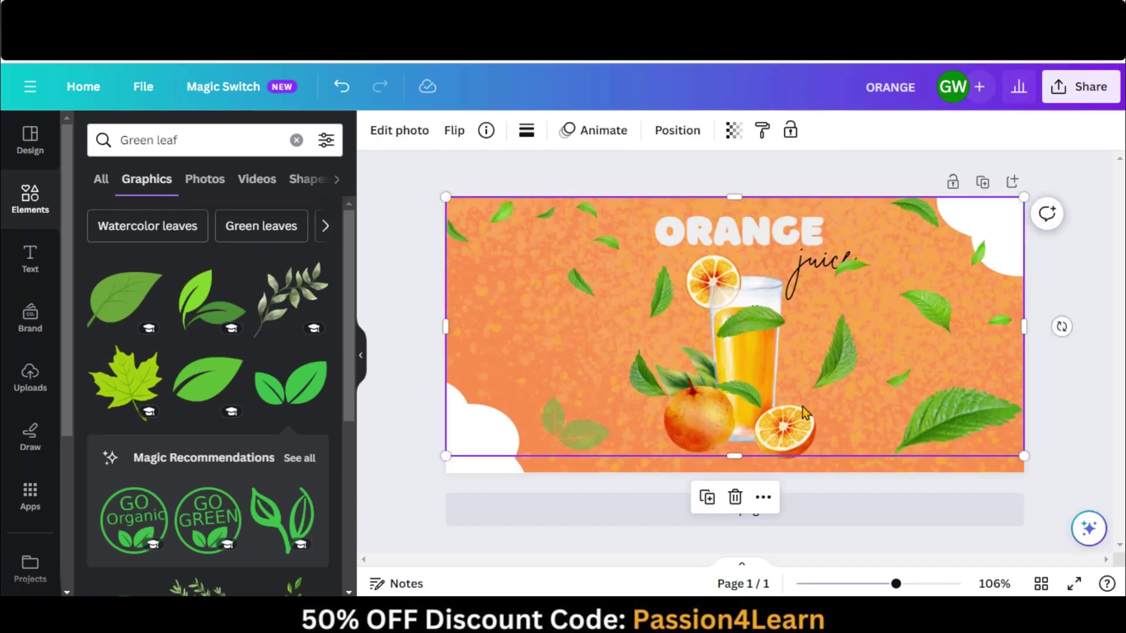
# - Resize the scattered green leaves graphic to fill the page's lower-right corner, and remove the faded two-leaf graphic
pyautogui.moveTo(1023, 457); pyautogui.dragTo(689, 302)
pyautogui.moveTo(638, 261); pyautogui.dragTo(974, 430)
pyautogui.click(574, 354)
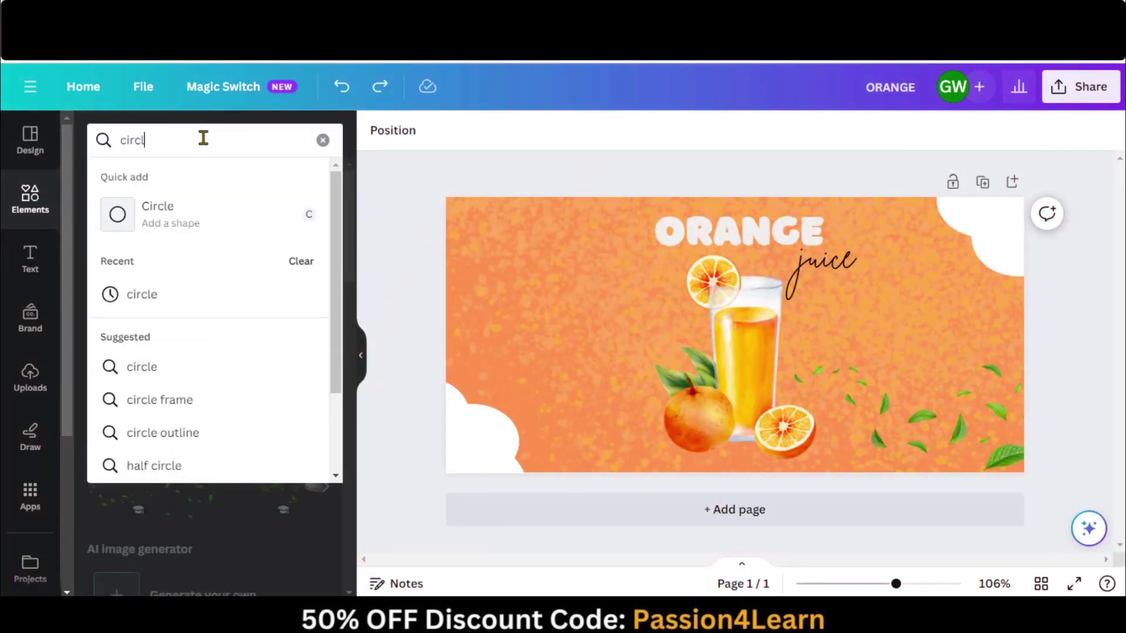
# - Search the elements for circle line and insert the hand-drawn double circle outline from the graphics
pyautogui.write('le line')
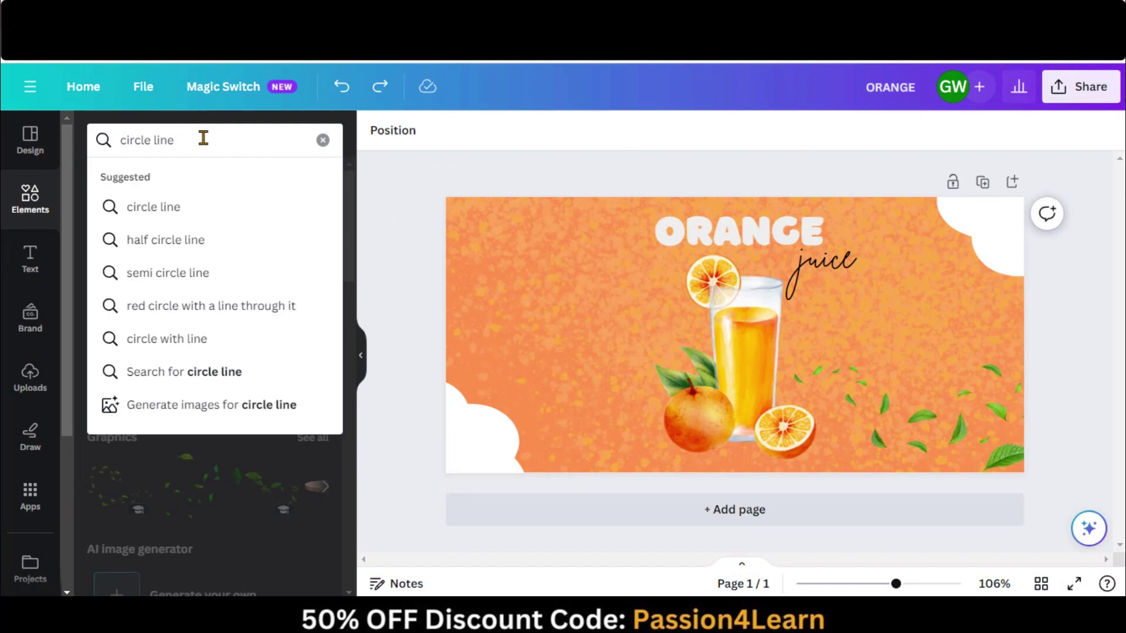
pyautogui.click(179, 211)
pyautogui.click(120, 271)
pyautogui.scroll(-3, 329, 390)
pyautogui.click(305, 445)
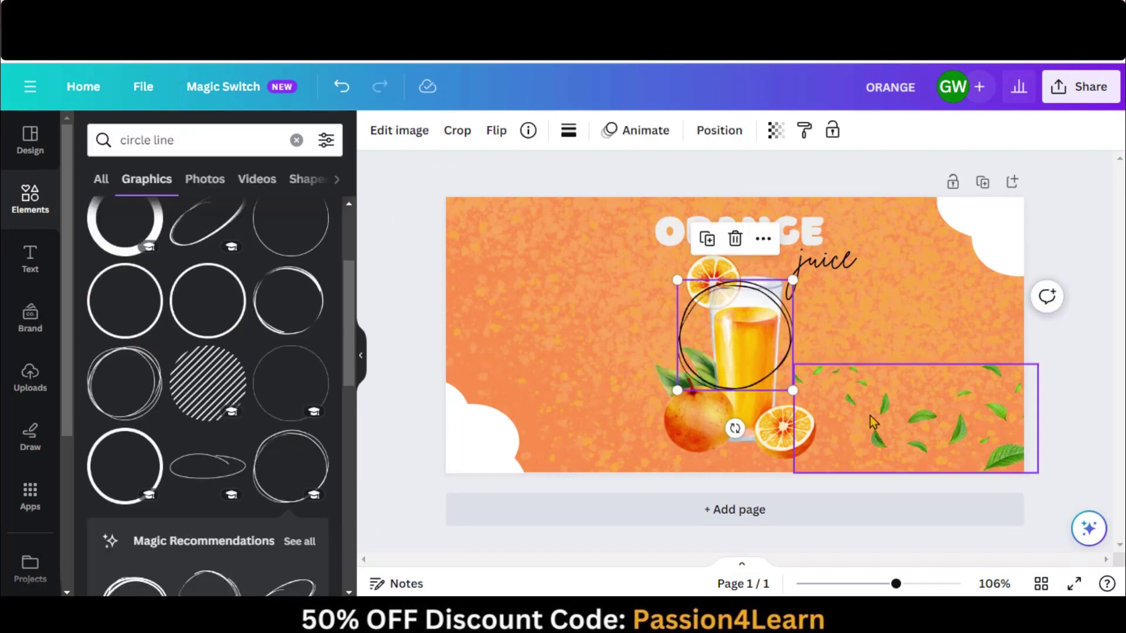
# - Shrink the circle outline, place it to the left of the juice glass, and change its color to white
pyautogui.moveTo(792, 350); pyautogui.dragTo(659, 334)
pyautogui.moveTo(661, 372); pyautogui.dragTo(622, 335)
pyautogui.moveTo(608, 309); pyautogui.dragTo(641, 329)
pyautogui.click(568, 130)
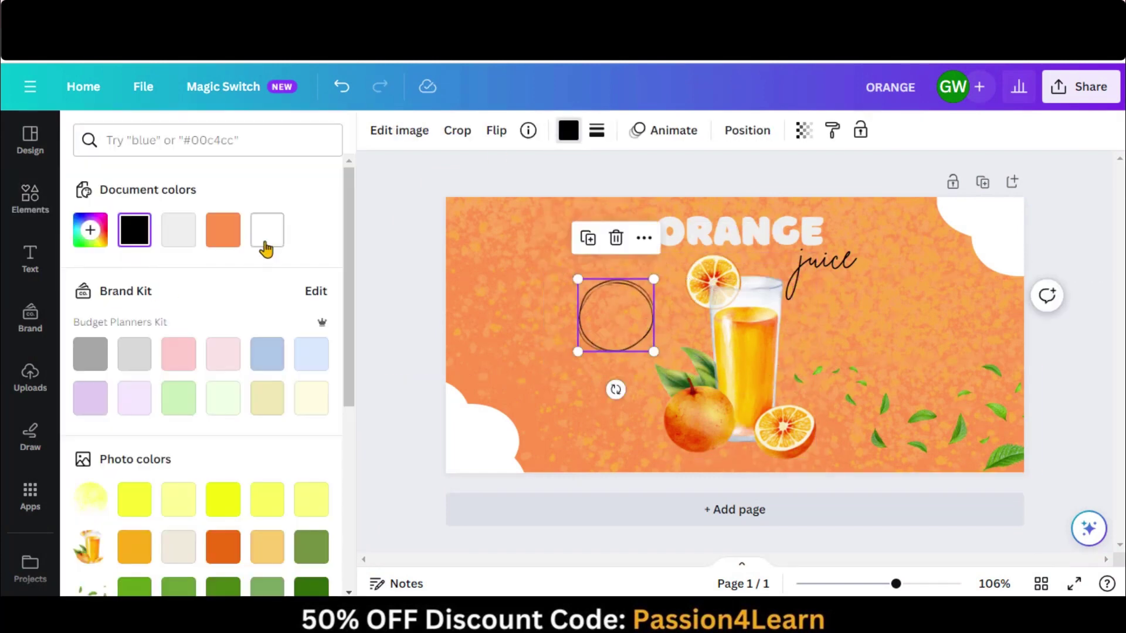
pyautogui.click(266, 238)
pyautogui.press('Escape')
# - Add a subheading reading "30% off", enlarge it to size 18.6, and center it inside the white circle on two lines
pyautogui.click(30, 258)
pyautogui.click(161, 351)
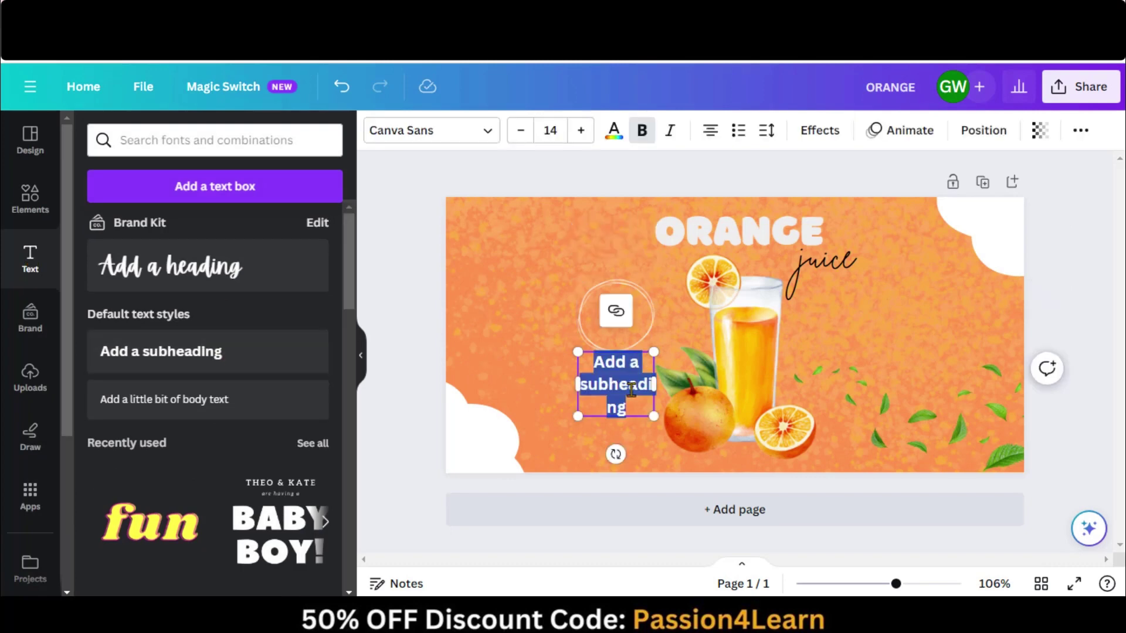
pyautogui.write('30')
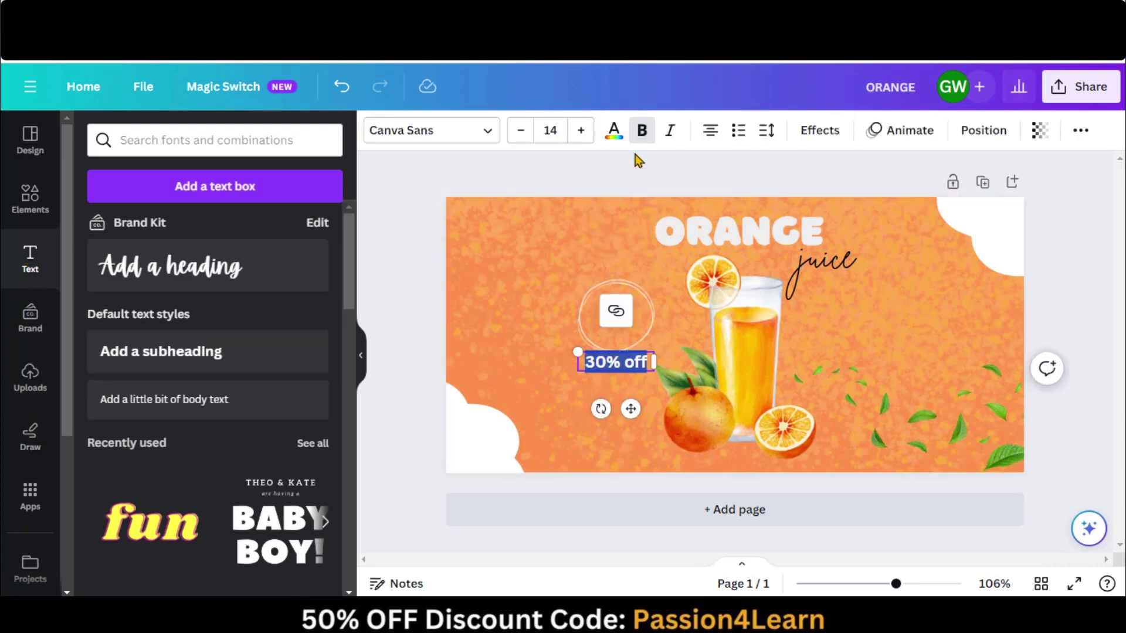
pyautogui.click(614, 130)
pyautogui.moveTo(632, 408); pyautogui.dragTo(678, 361)
pyautogui.moveTo(628, 335); pyautogui.dragTo(616, 316)
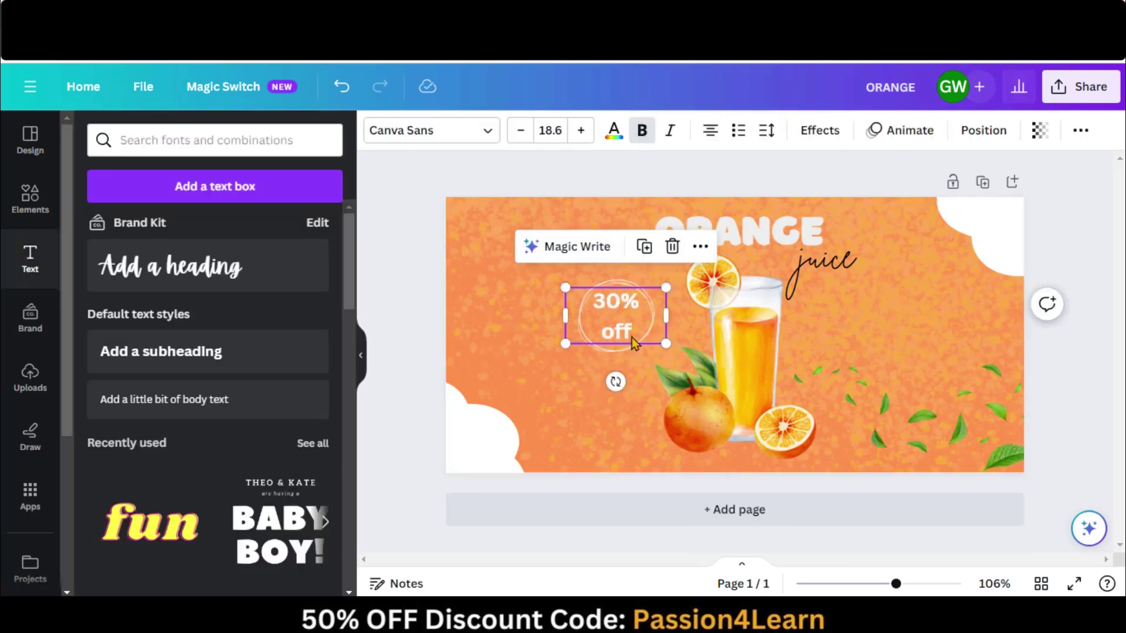
pyautogui.click(423, 313)
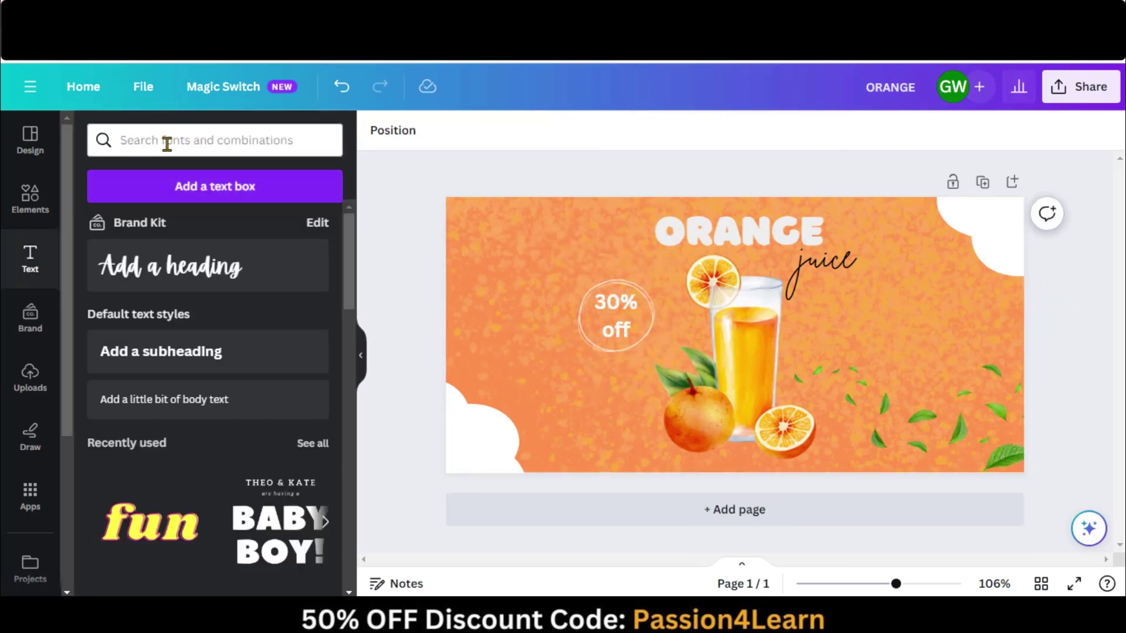
# - Search the graphics for arrow, insert the white curved arrow, and fit it between the 30% off circle and the glass
pyautogui.click(29, 199)
pyautogui.tripleClick(119, 146)
pyautogui.write('arrow')
pyautogui.press('Return')
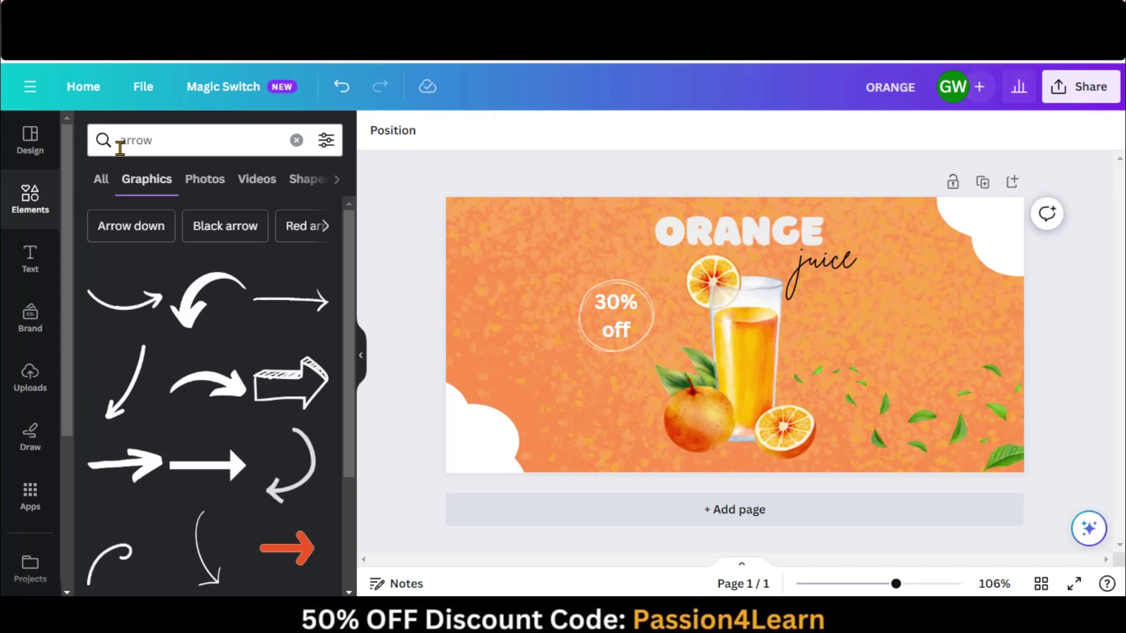
pyautogui.click(234, 397)
pyautogui.moveTo(618, 371); pyautogui.dragTo(662, 339)
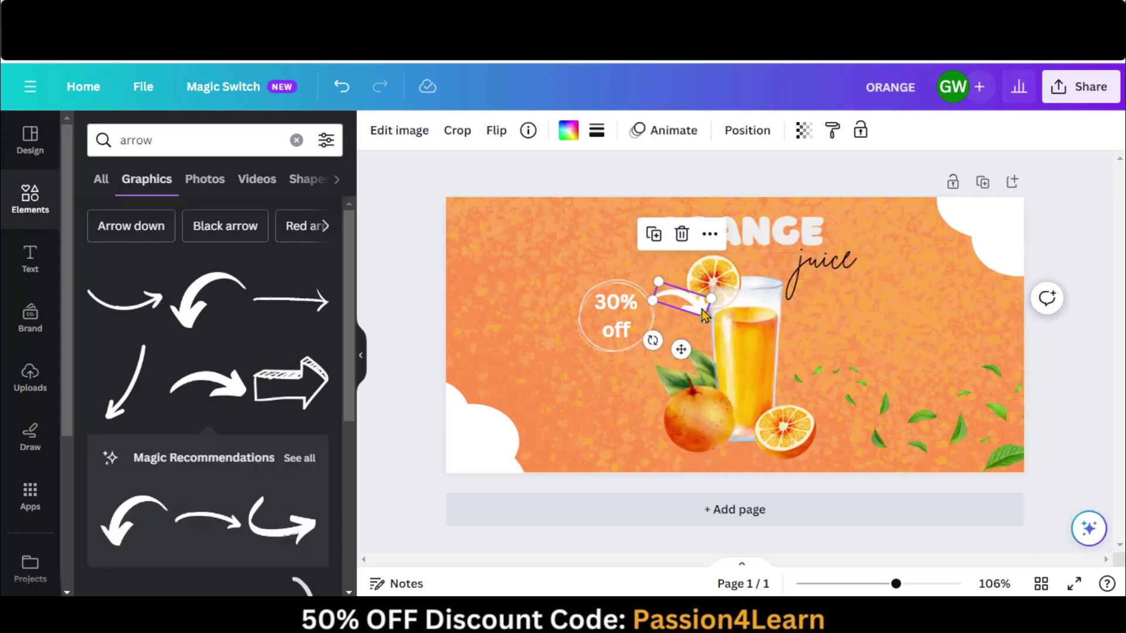
pyautogui.click(412, 299)
# - Apply a Drop shadow effect to the orange juice glass image
pyautogui.click(680, 311)
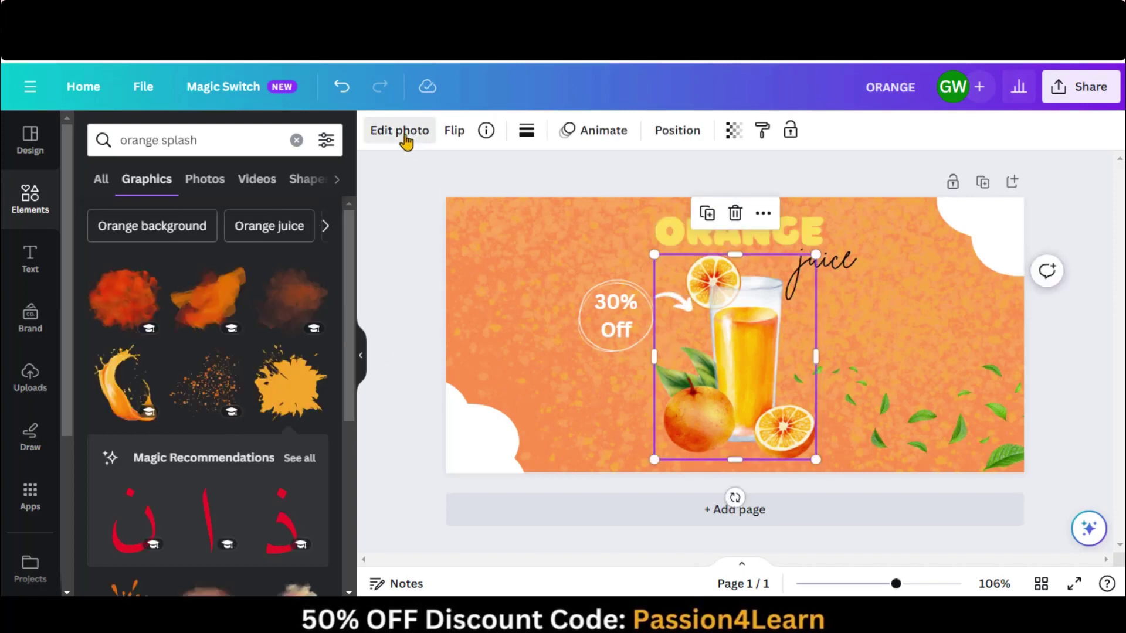
pyautogui.click(400, 131)
pyautogui.scroll(-4, 176, 352)
pyautogui.click(117, 359)
pyautogui.click(206, 322)
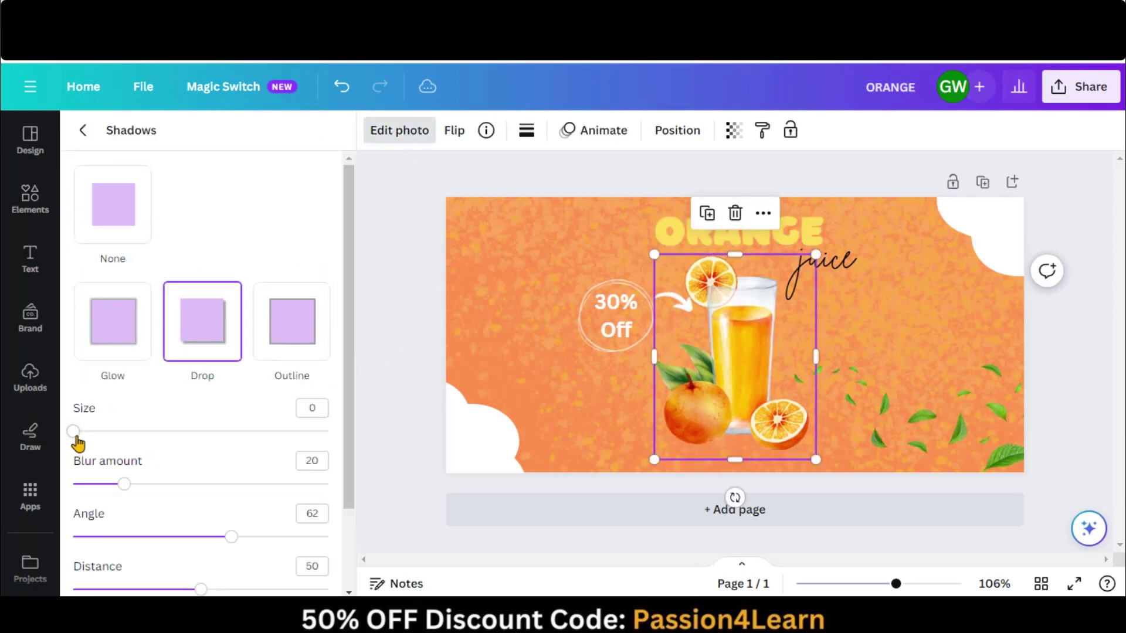
# - Set the juice glass shadow's size to 18 and its color to #FFFFFF, and reduce its intensity
pyautogui.moveTo(76, 439); pyautogui.dragTo(117, 428)
pyautogui.scroll(-2, 158, 469)
pyautogui.click(315, 521)
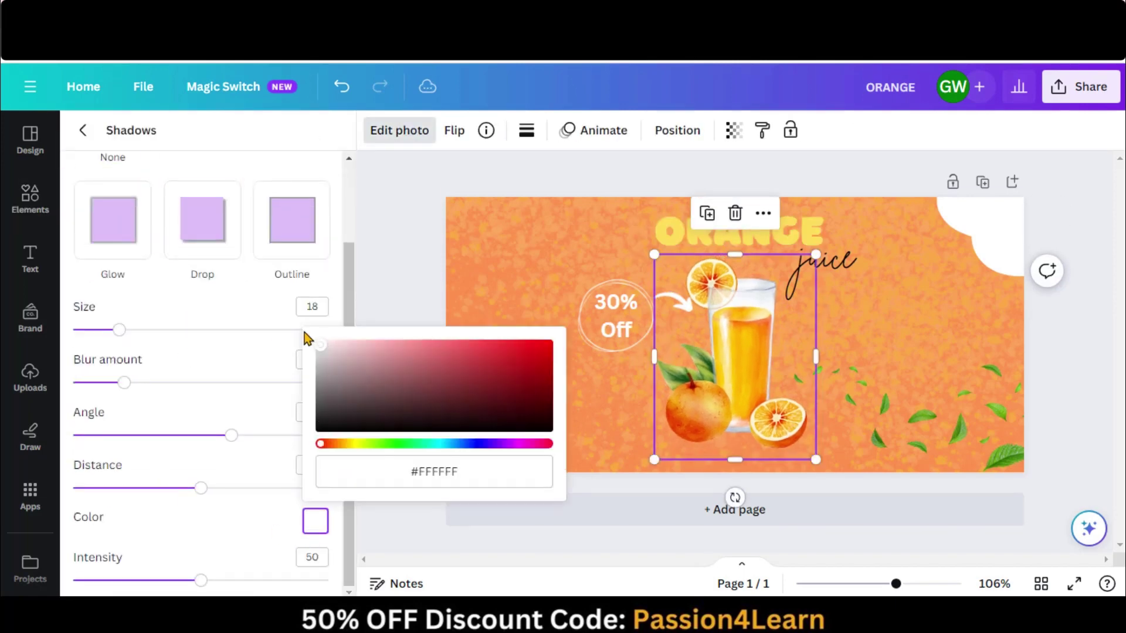
pyautogui.moveTo(141, 580); pyautogui.dragTo(122, 579)
pyautogui.scroll(2, 183, 327)
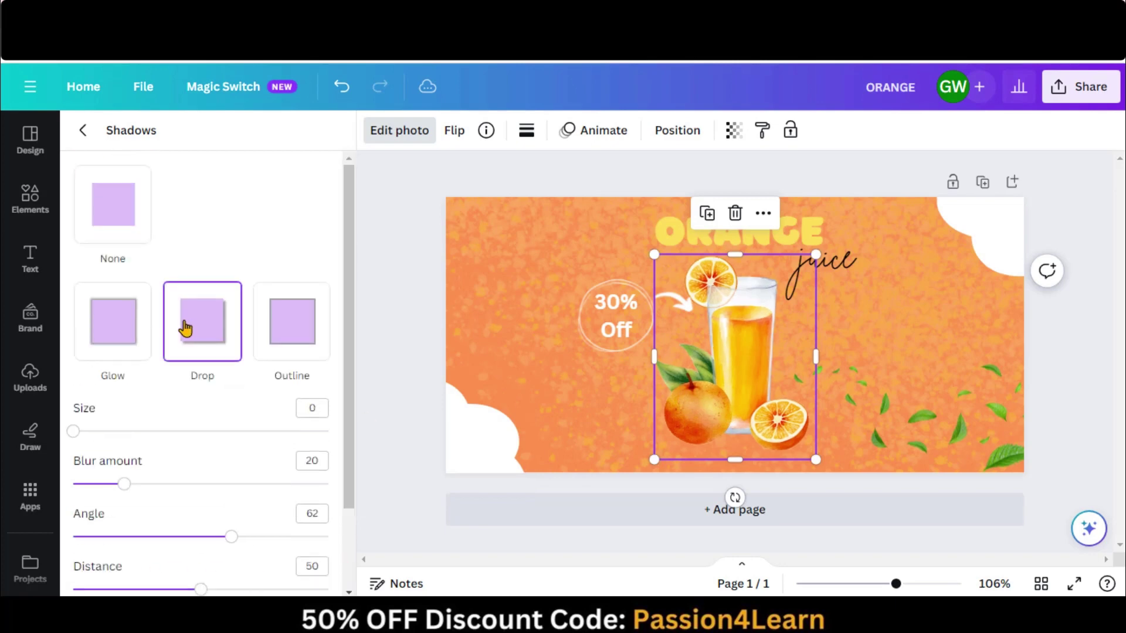
pyautogui.click(82, 130)
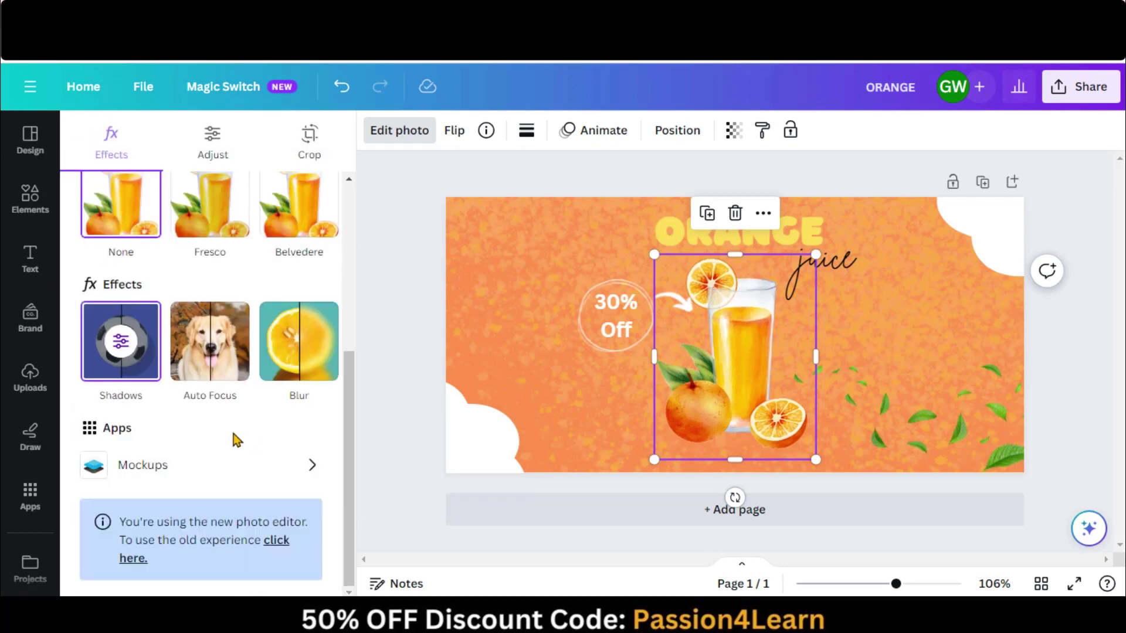
pyautogui.click(214, 159)
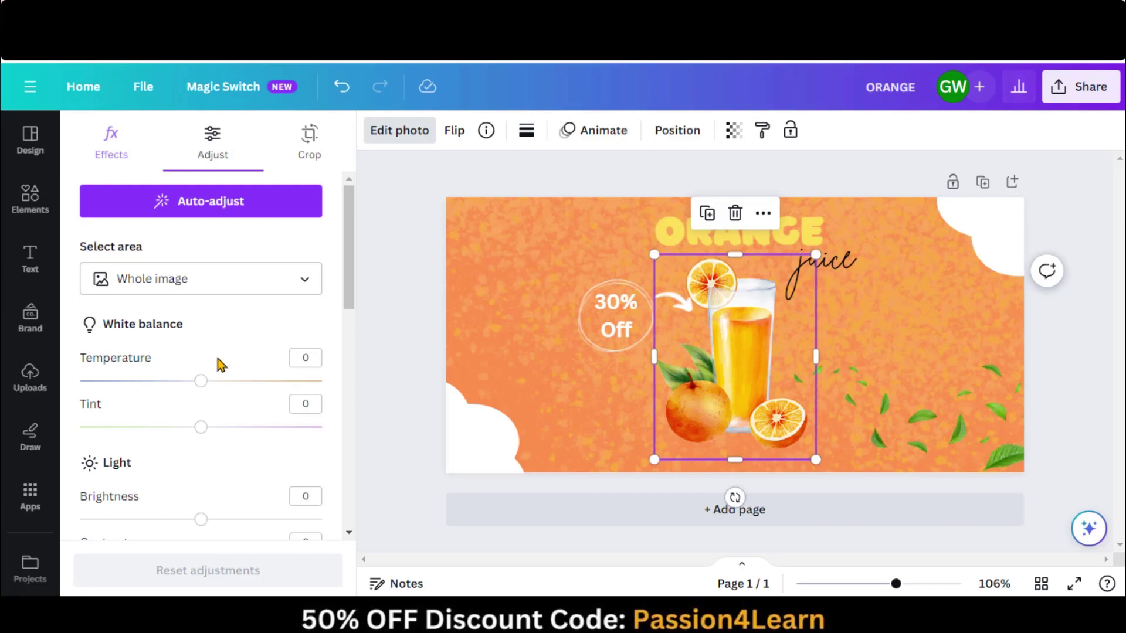
pyautogui.scroll(-5, 222, 365)
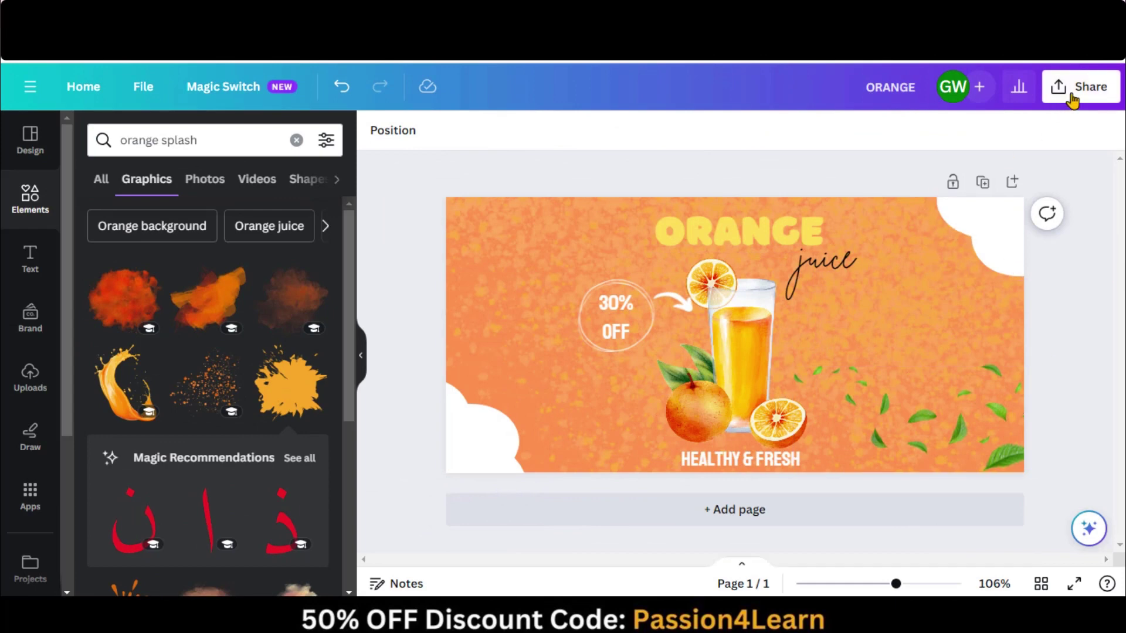
# - Download the finished label design as a JPG
pyautogui.click(1072, 98)
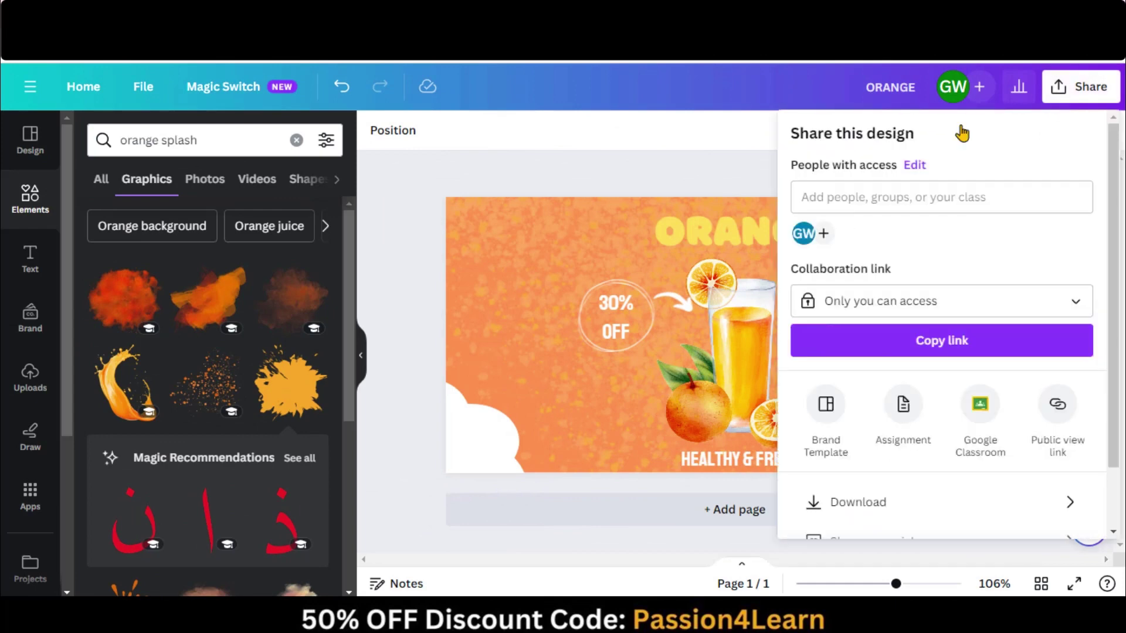
pyautogui.click(905, 505)
pyautogui.click(901, 212)
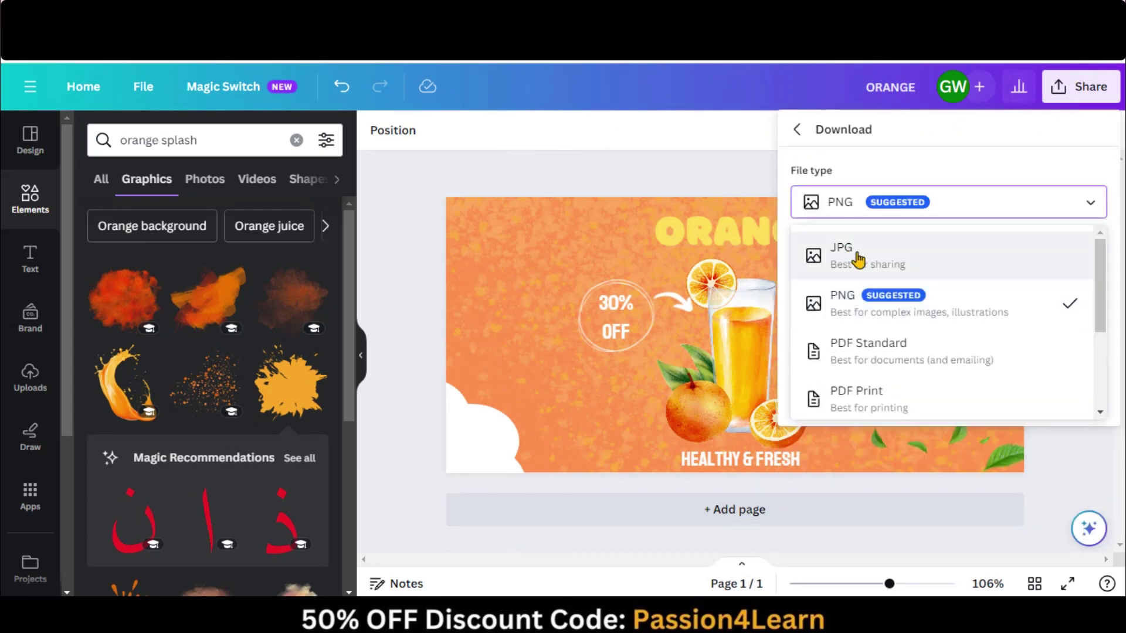
pyautogui.click(856, 256)
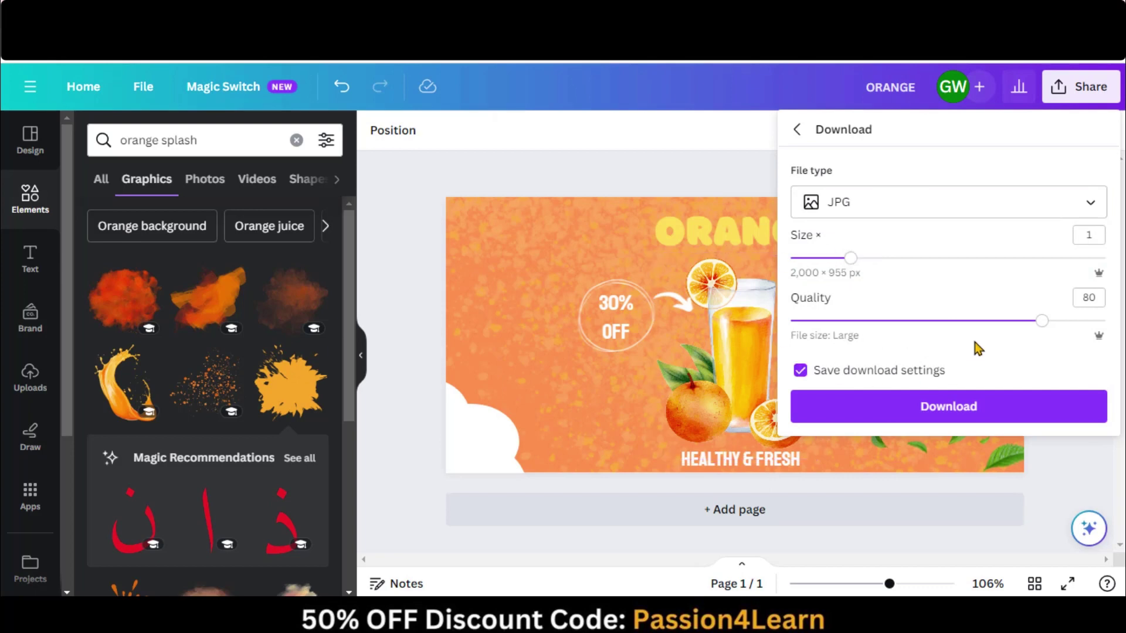
pyautogui.click(947, 409)
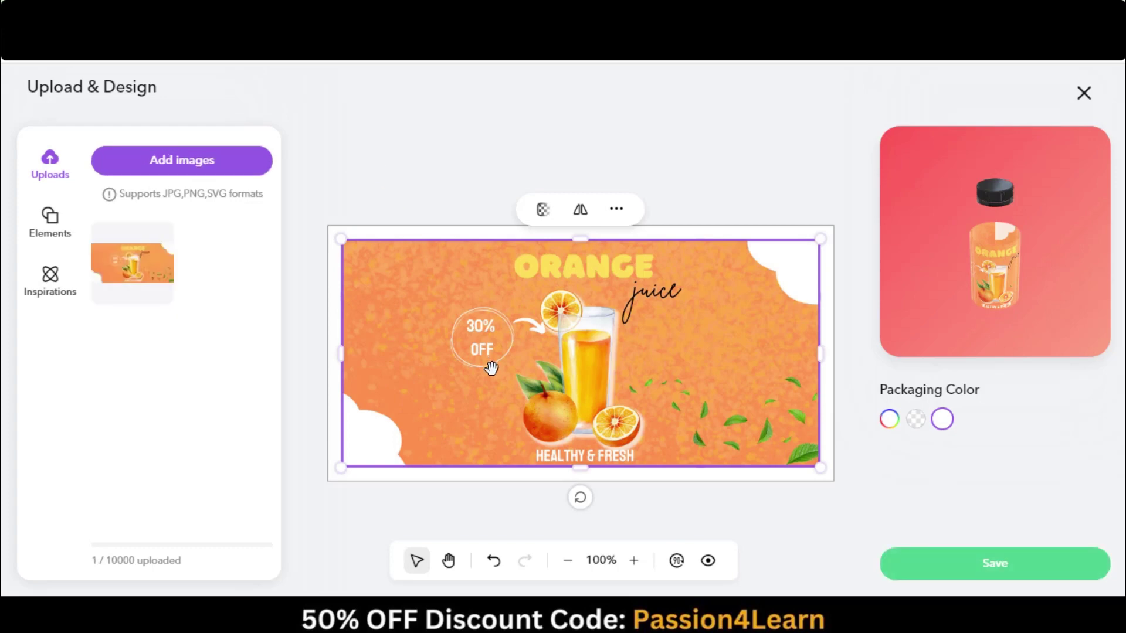
# - In Pacdora, save the label artwork onto the bottle and change the mockup background to a yellow-orange gradient
pyautogui.click(960, 572)
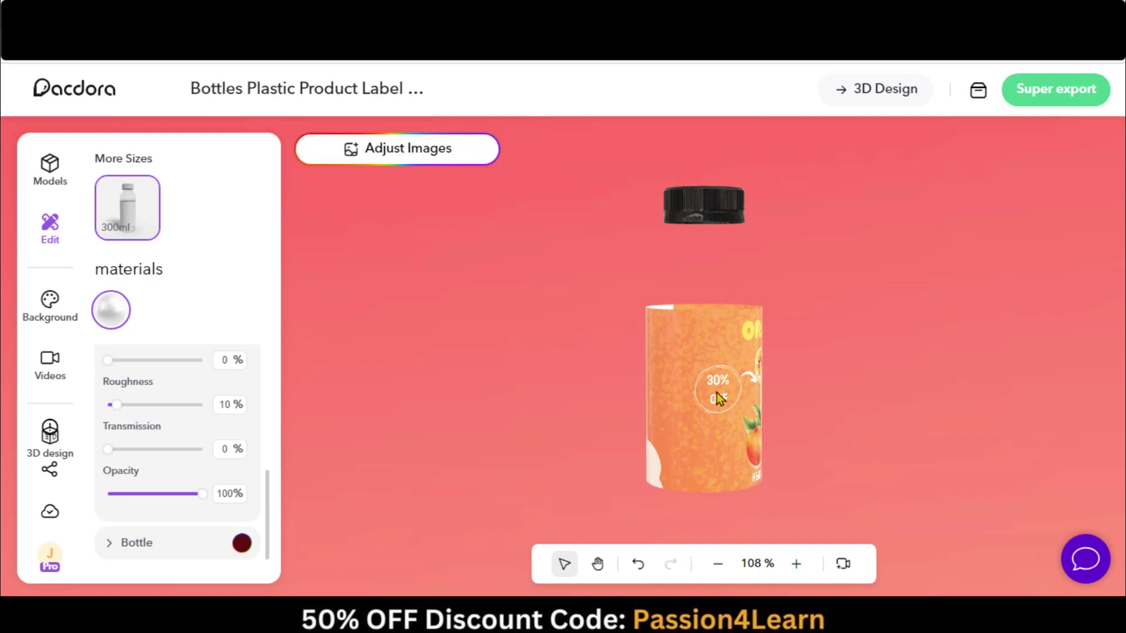
pyautogui.click(49, 305)
pyautogui.click(155, 471)
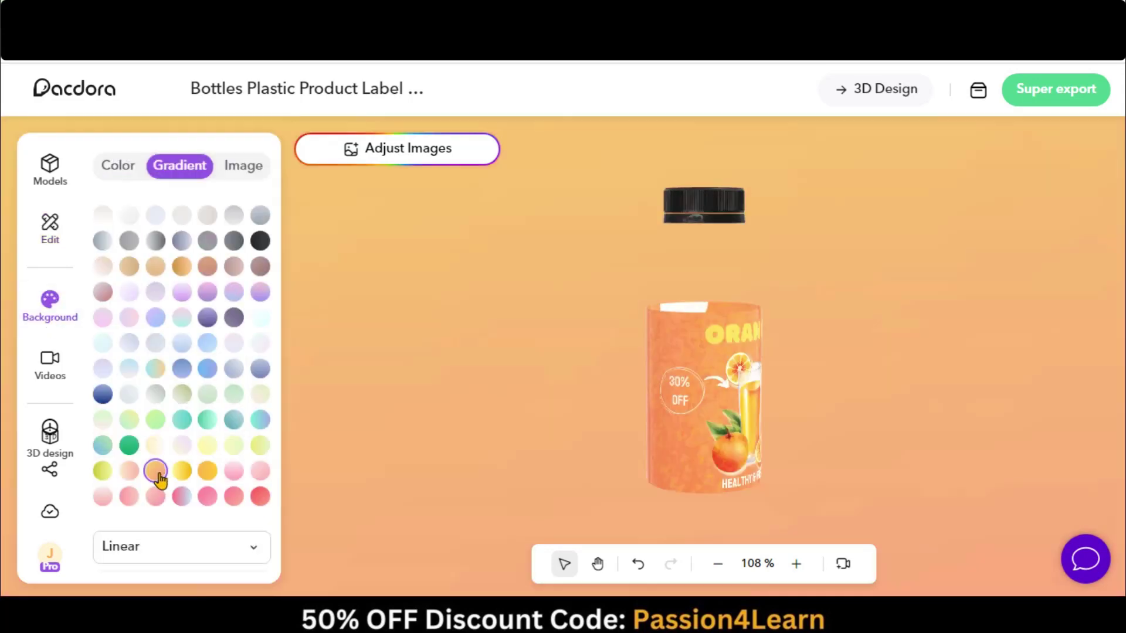
pyautogui.click(103, 473)
pyautogui.click(182, 471)
pyautogui.click(207, 471)
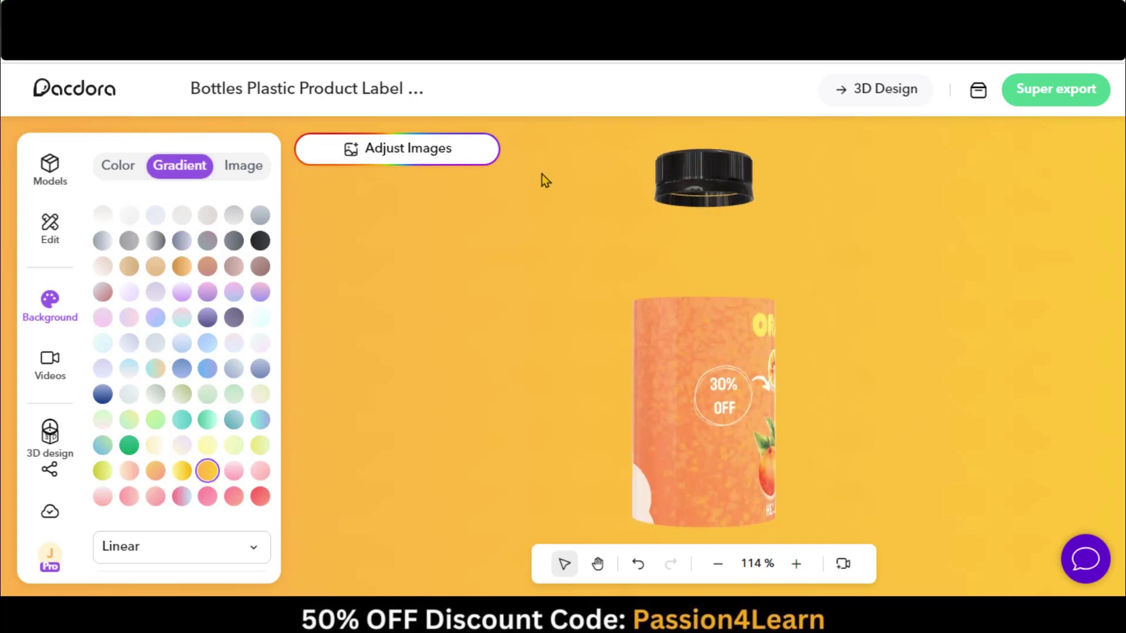
# - Reopen the bottle's label artwork for editing and show the available shape elements
pyautogui.click(397, 152)
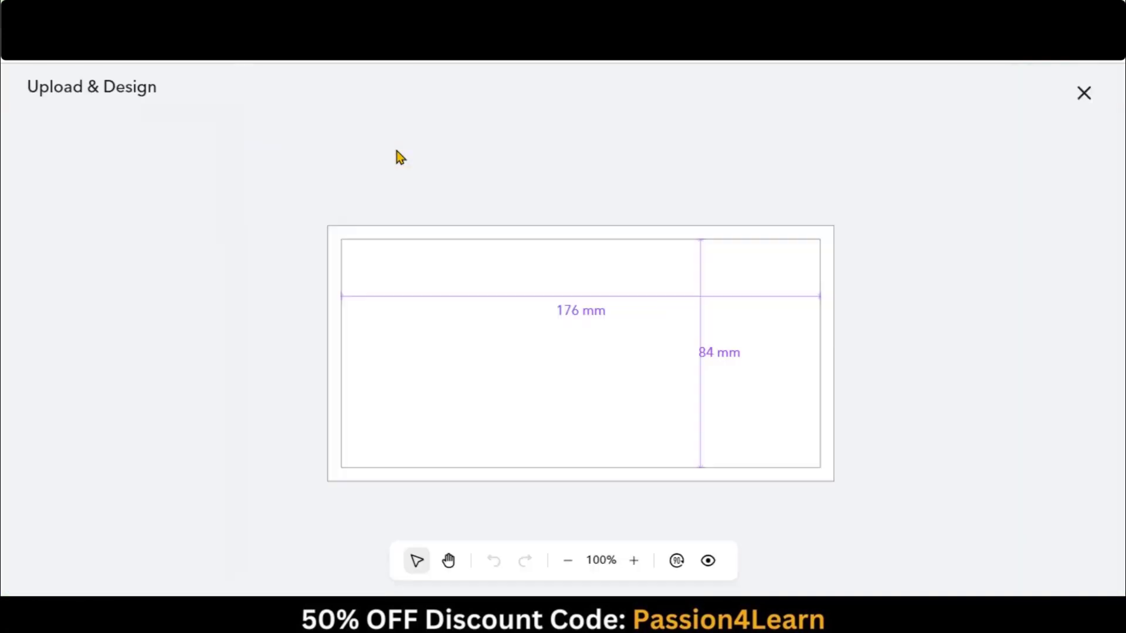
pyautogui.click(49, 221)
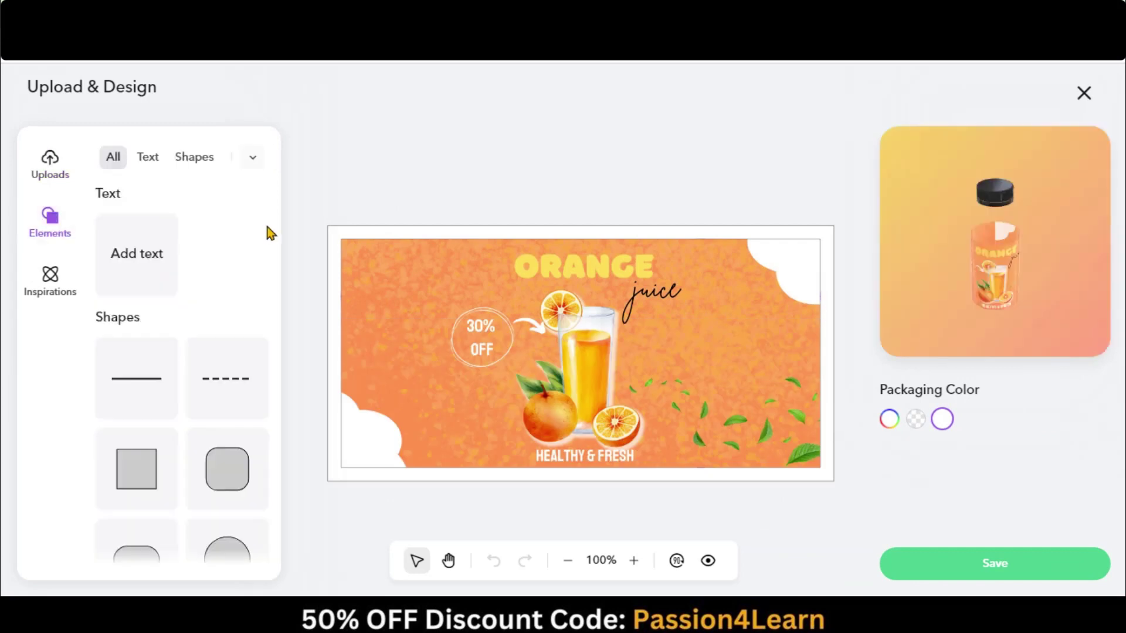
pyautogui.scroll(-3, 178, 327)
# - Try a circle shape below the 30% OFF badge on the label and remove it
pyautogui.click(227, 395)
pyautogui.moveTo(579, 352); pyautogui.dragTo(457, 418)
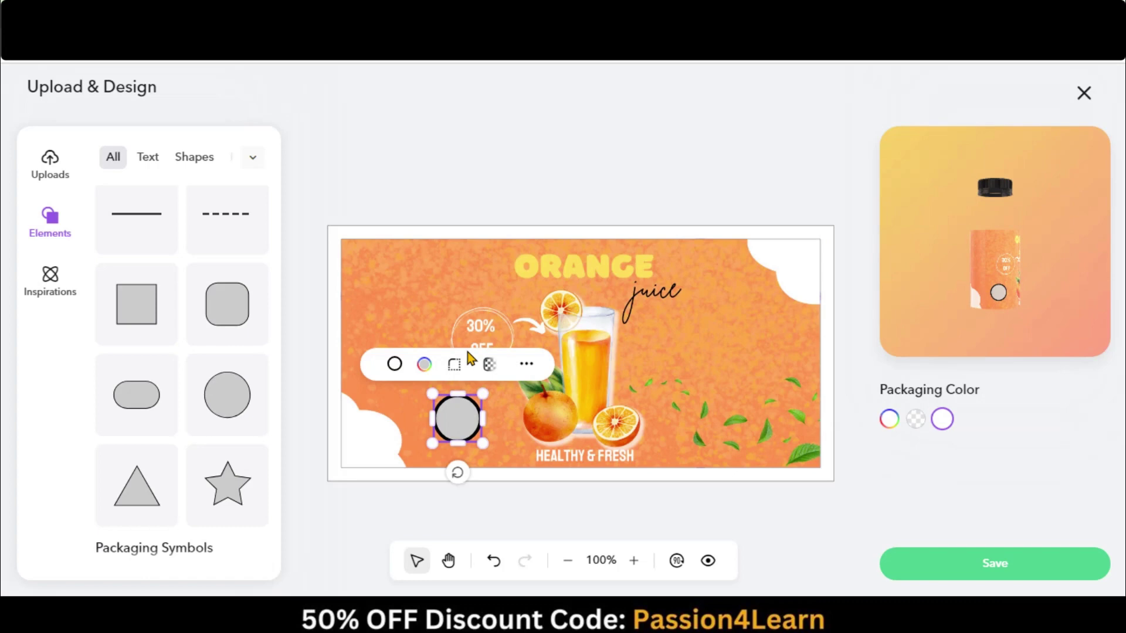
pyautogui.click(526, 364)
pyautogui.click(575, 120)
# - Add the recycling arrows packaging symbol beside the label's lower-left cloud and set its color to #ffffff
pyautogui.scroll(-10, 221, 364)
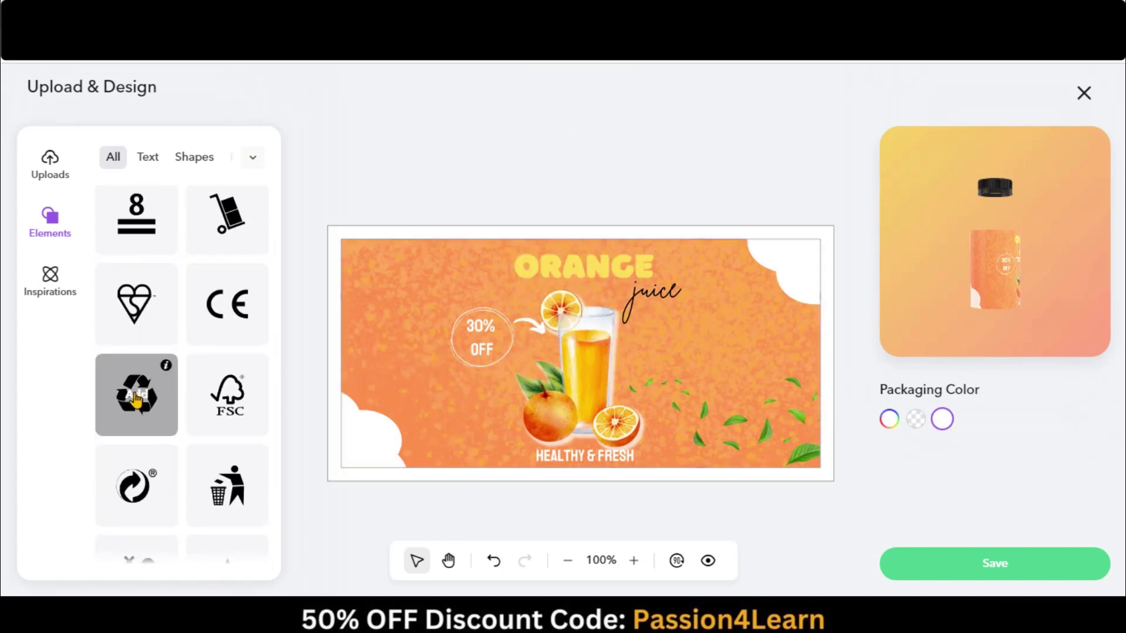
pyautogui.click(136, 399)
pyautogui.moveTo(589, 358); pyautogui.dragTo(457, 452)
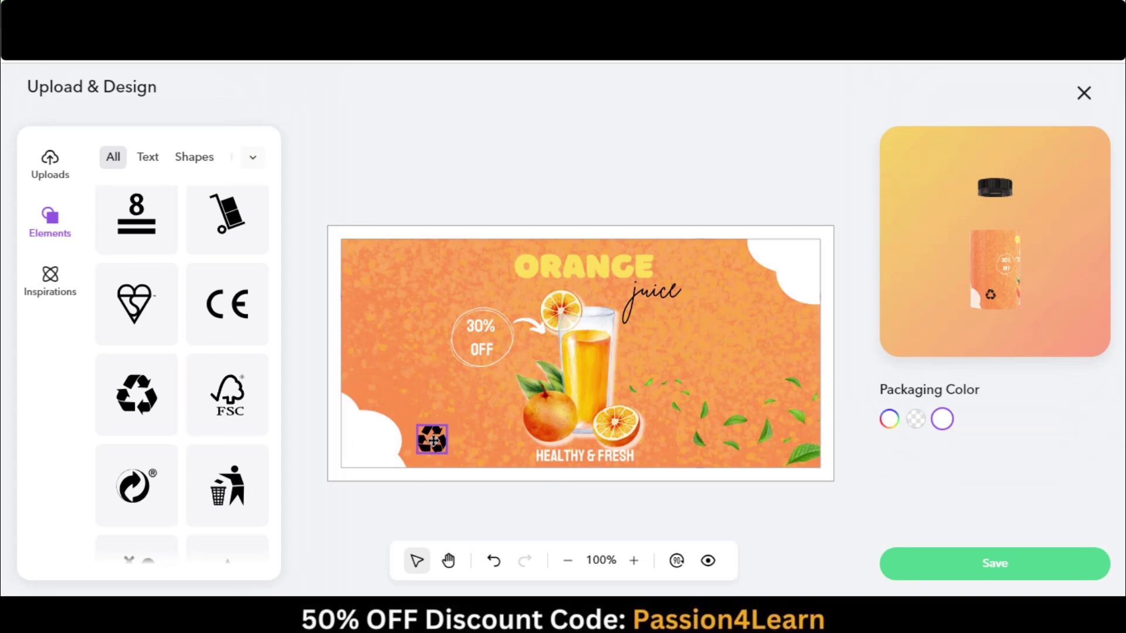
pyautogui.click(379, 394)
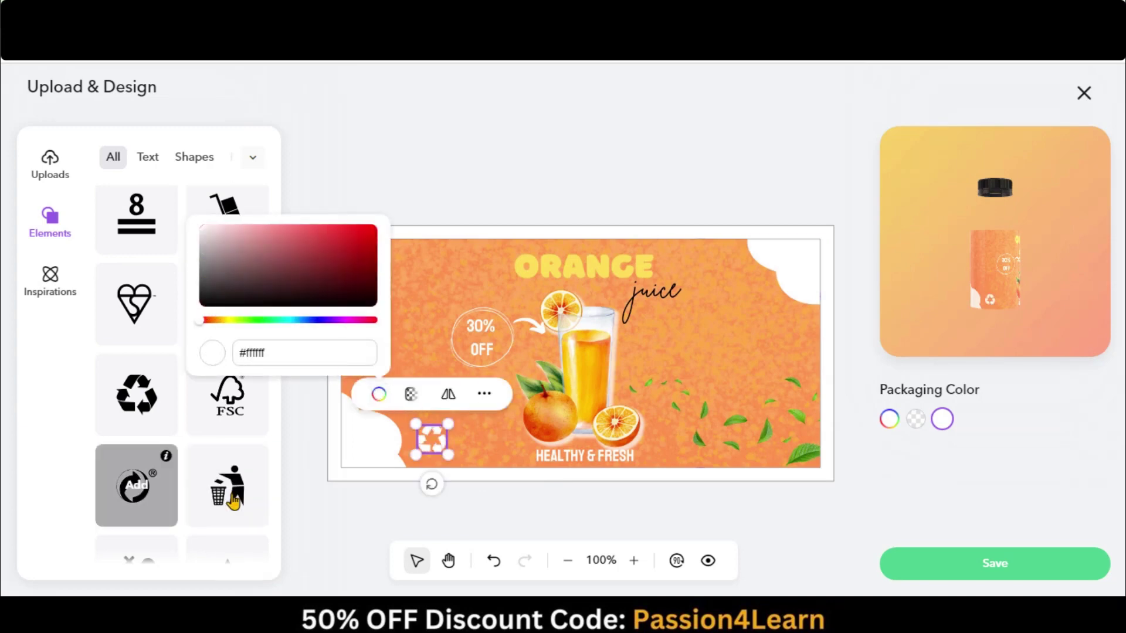
# - Add the registered circular-arrow packaging symbol immediately right of the recycling symbol and change its color to white
pyautogui.click(135, 488)
pyautogui.moveTo(584, 352); pyautogui.dragTo(486, 441)
pyautogui.click(477, 431)
pyautogui.click(412, 394)
pyautogui.moveTo(243, 256); pyautogui.dragTo(232, 222)
pyautogui.moveTo(476, 439); pyautogui.dragTo(477, 437)
pyautogui.click(405, 317)
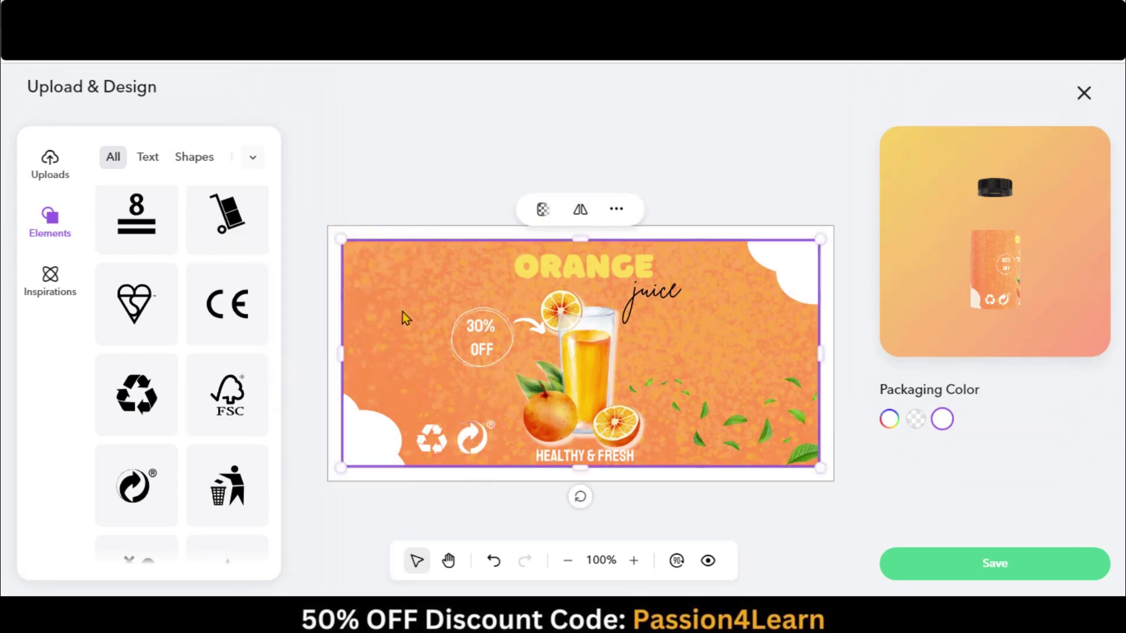
pyautogui.scroll(-10, 199, 397)
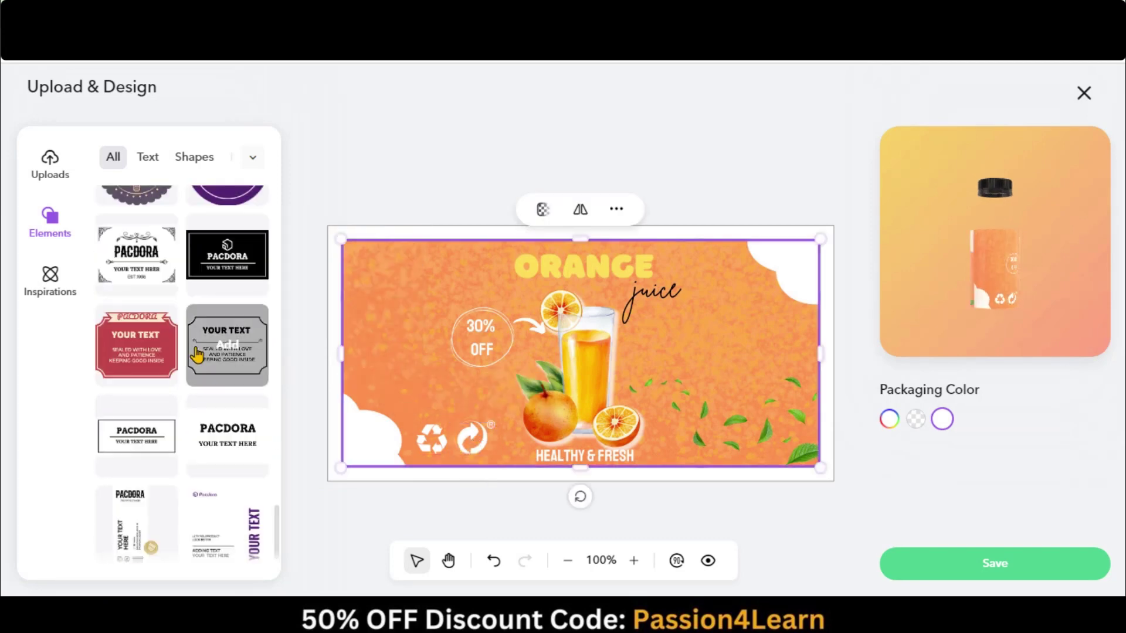
# - Try the vertical PACDORA label layout on the label's left side, scaled down above the cloud
pyautogui.click(138, 418)
pyautogui.moveTo(696, 157); pyautogui.dragTo(598, 326)
pyautogui.moveTo(551, 423); pyautogui.dragTo(434, 331)
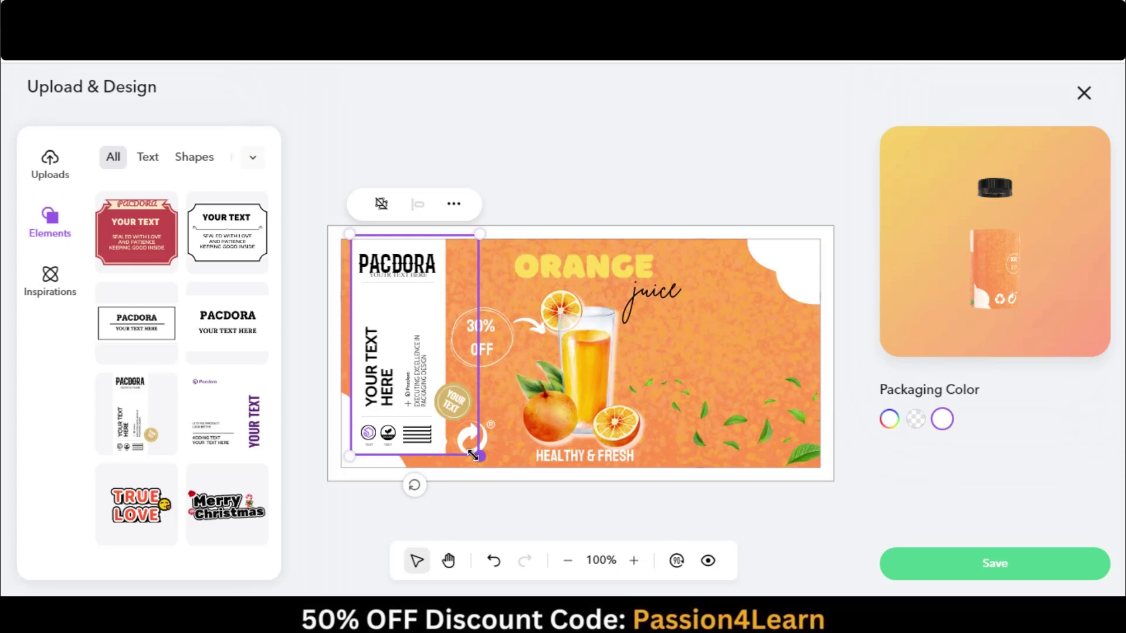
pyautogui.moveTo(476, 453); pyautogui.dragTo(420, 382)
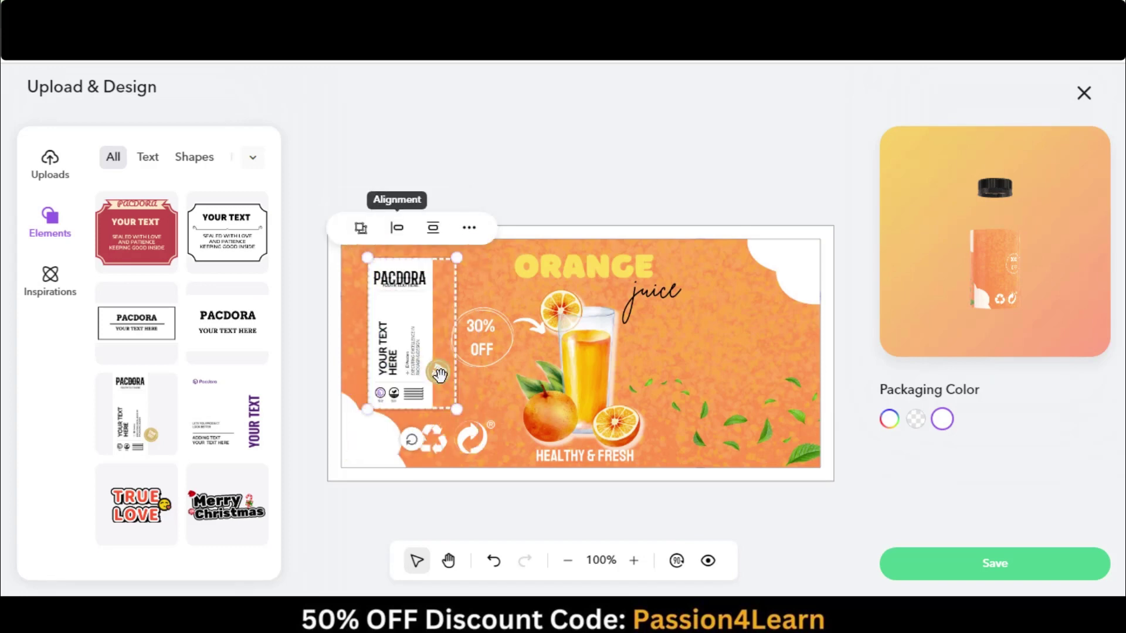
# - Try removing the gold badge's elements and the small subtitle text from the PACDORA layout
pyautogui.click(441, 376)
pyautogui.click(441, 375)
pyautogui.click(623, 333)
pyautogui.click(654, 120)
pyautogui.click(441, 376)
pyautogui.click(503, 328)
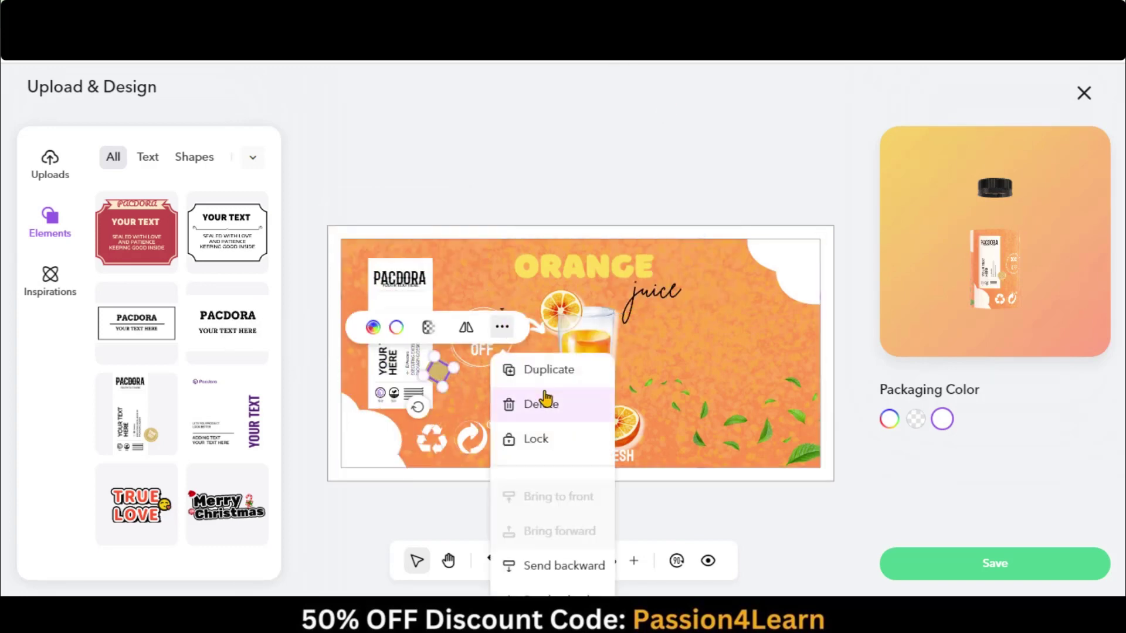
pyautogui.click(543, 399)
pyautogui.click(397, 283)
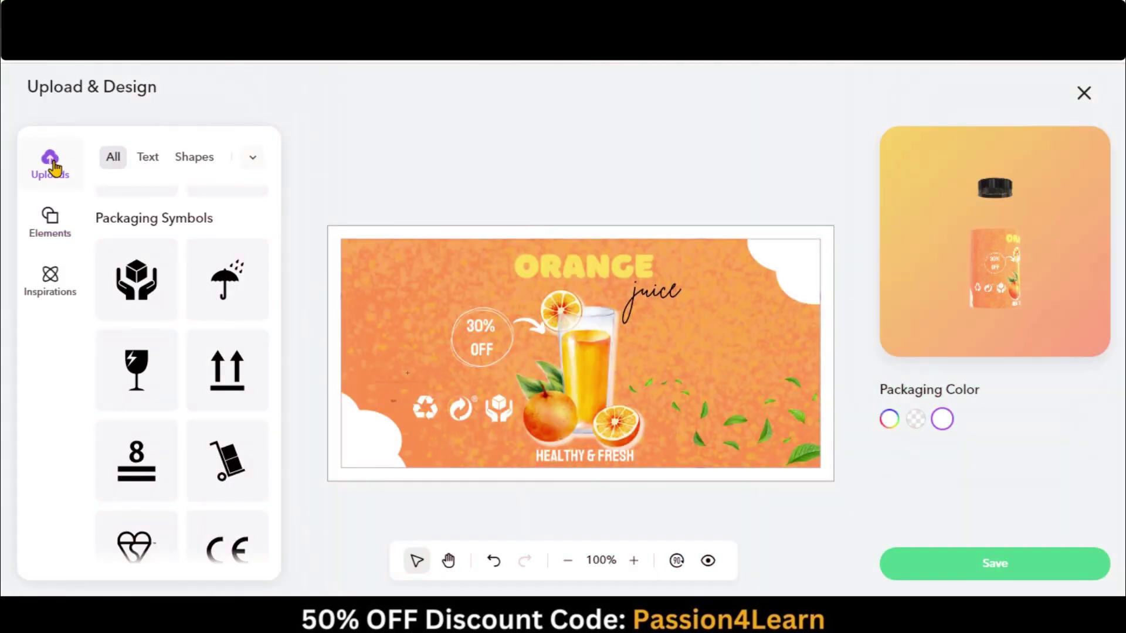
# - Add the uploaded barcode image to the label, scaled down and placed below the white packaging symbols
pyautogui.click(53, 166)
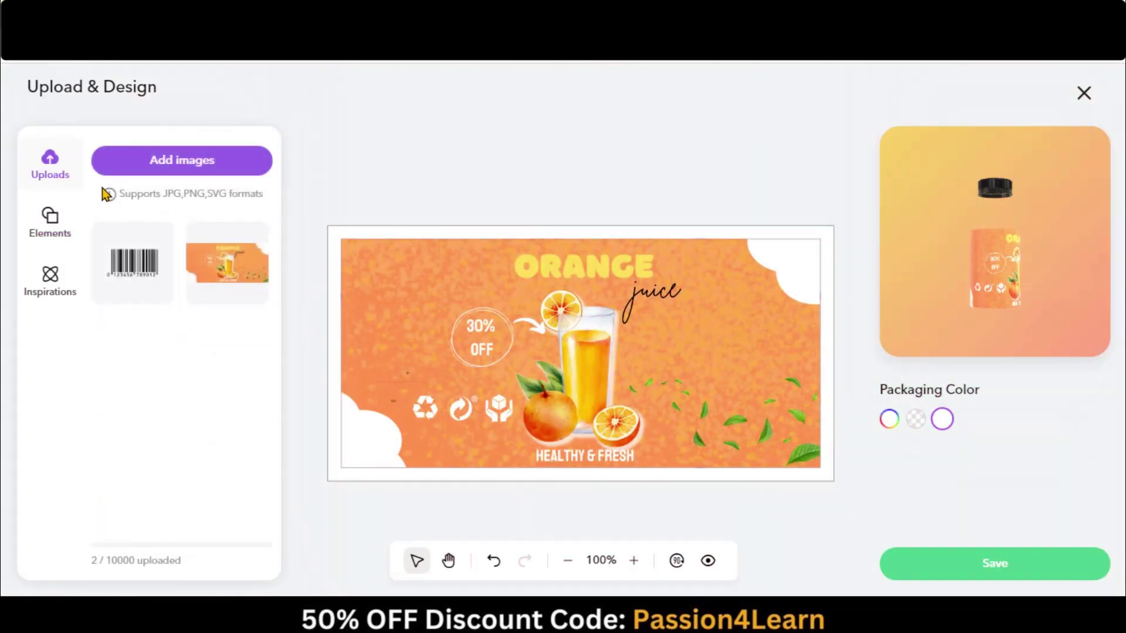
pyautogui.click(126, 267)
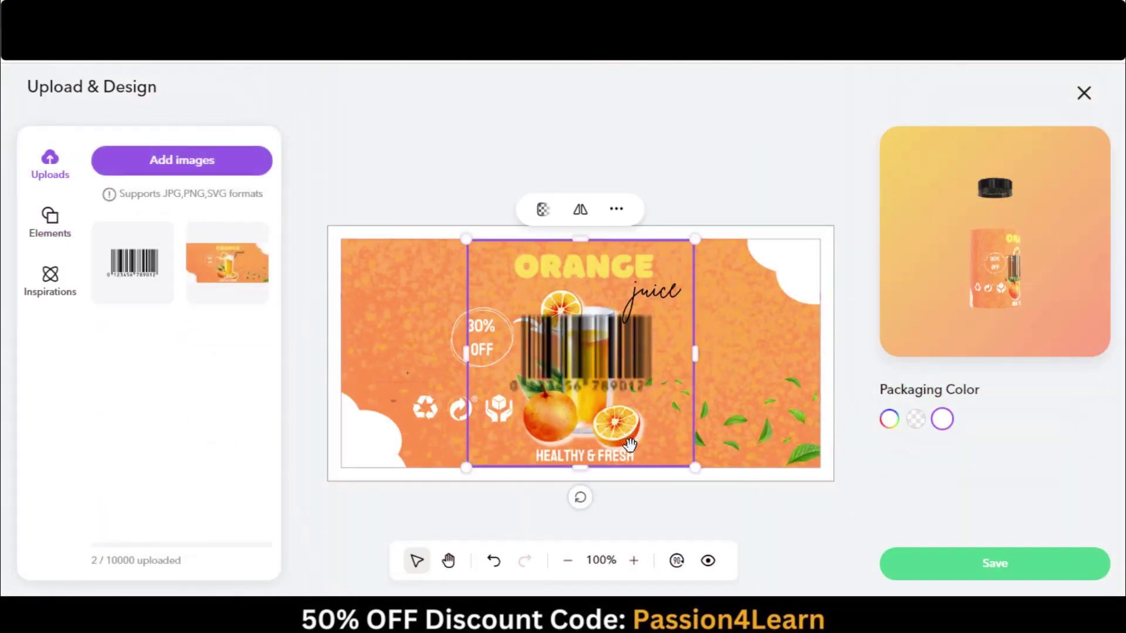
pyautogui.moveTo(695, 471); pyautogui.dragTo(596, 370)
pyautogui.moveTo(531, 304); pyautogui.dragTo(455, 443)
pyautogui.moveTo(519, 508); pyautogui.dragTo(489, 477)
pyautogui.moveTo(464, 425); pyautogui.dragTo(482, 437)
pyautogui.click(312, 392)
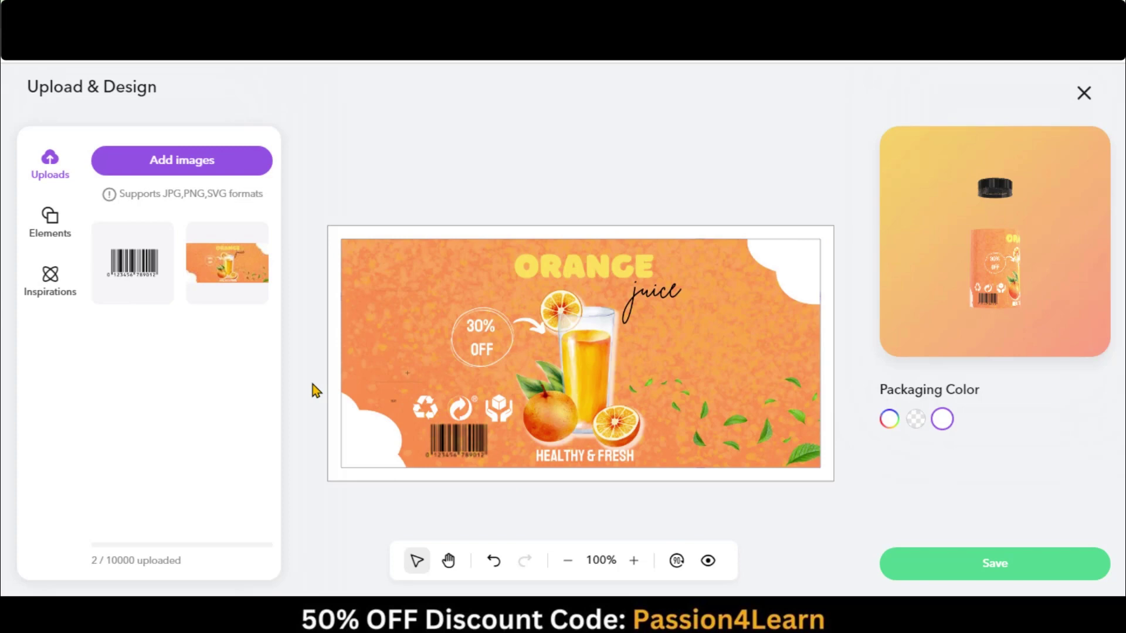
# - Tighten the packaging symbols above the barcode, check the bottle preview from another angle and save the label artwork
pyautogui.click(465, 403)
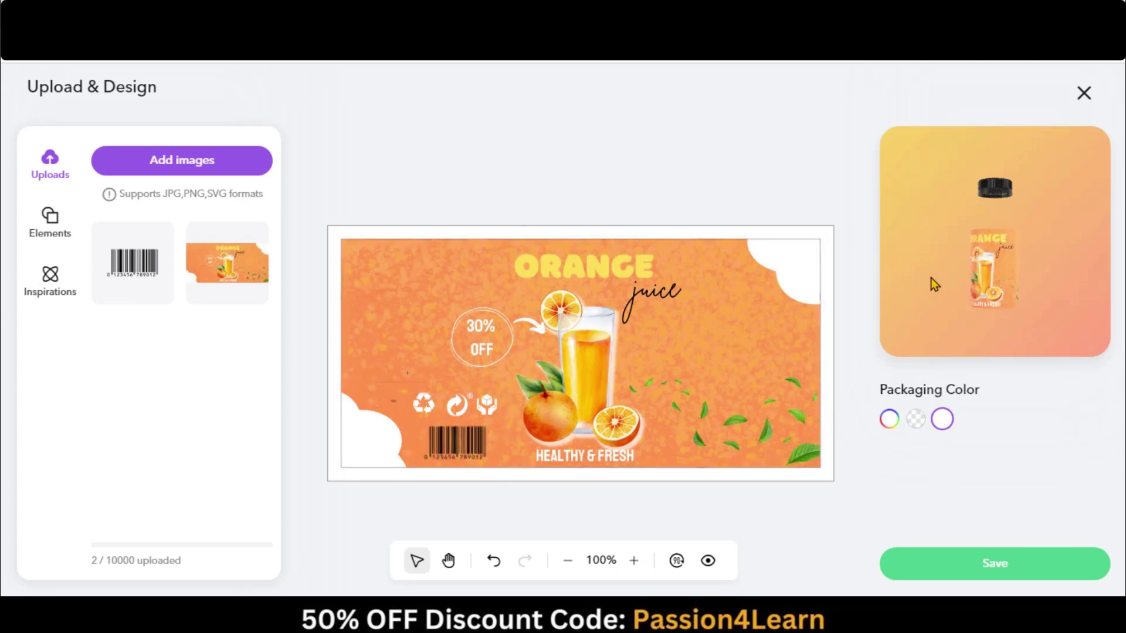
pyautogui.moveTo(946, 279); pyautogui.dragTo(885, 291)
pyautogui.click(1000, 565)
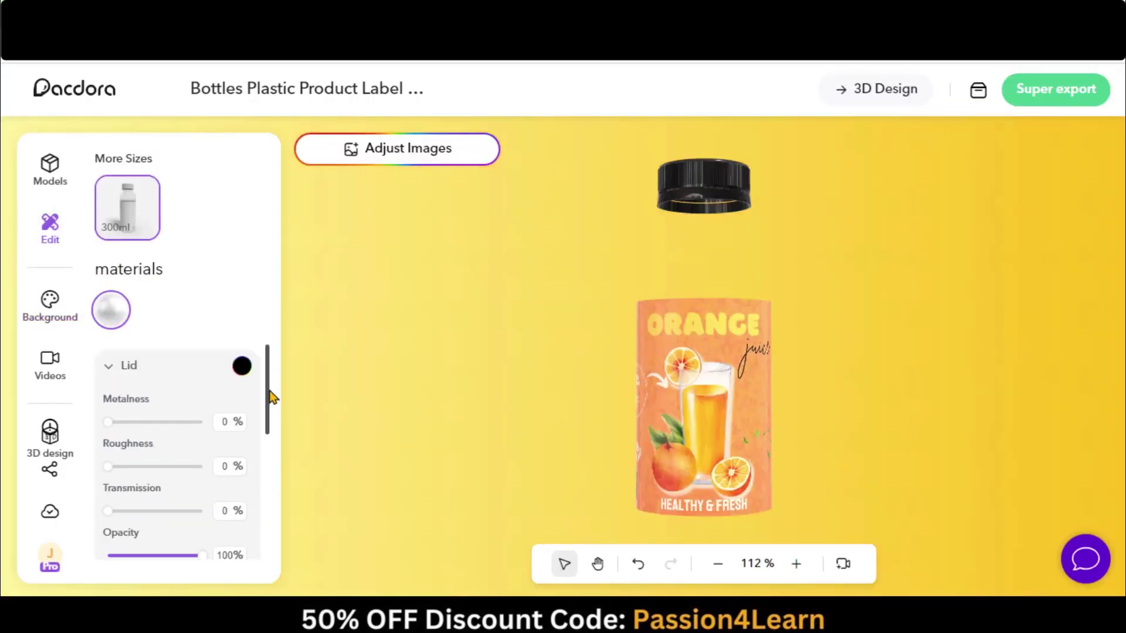
# - Adjust the lid's material sliders and go through the remaining material settings of the bottle mockup
pyautogui.click(129, 365)
pyautogui.moveTo(108, 461); pyautogui.dragTo(116, 461)
pyautogui.moveTo(116, 504); pyautogui.dragTo(210, 460)
pyautogui.scroll(-1, 240, 487)
pyautogui.scroll(-1, 176, 516)
pyautogui.click(241, 545)
pyautogui.click(133, 400)
pyautogui.click(141, 543)
# - Preview the Rotation2 and Emphasis2 animations on the bottle and open the video export for Emphasis2
pyautogui.scroll(-2, 152, 480)
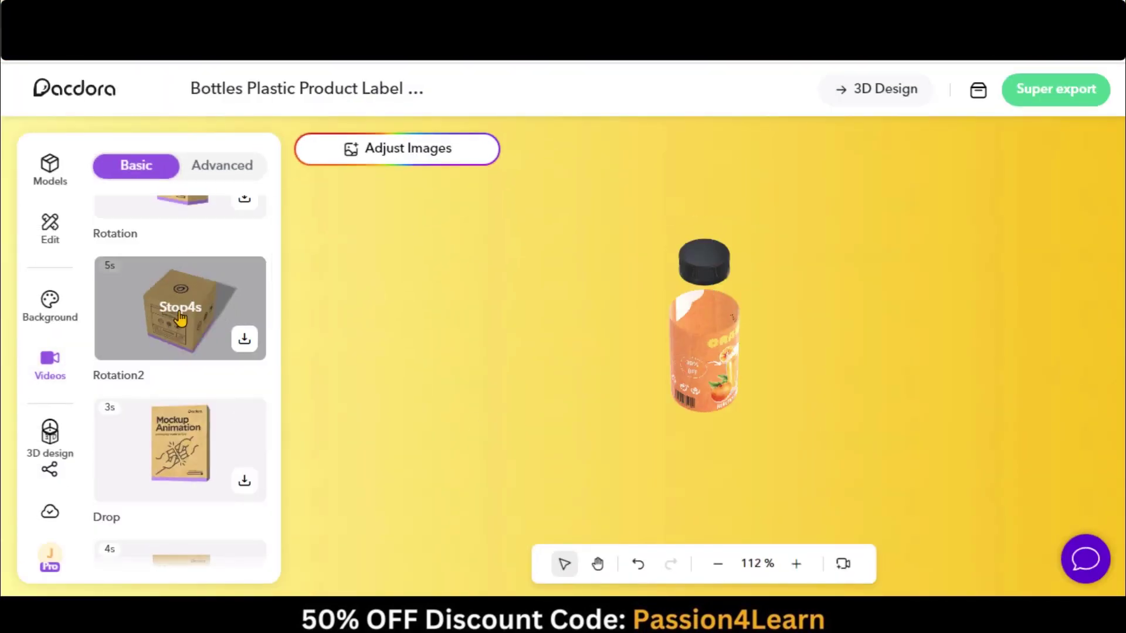
pyautogui.scroll(-3, 187, 321)
pyautogui.click(179, 377)
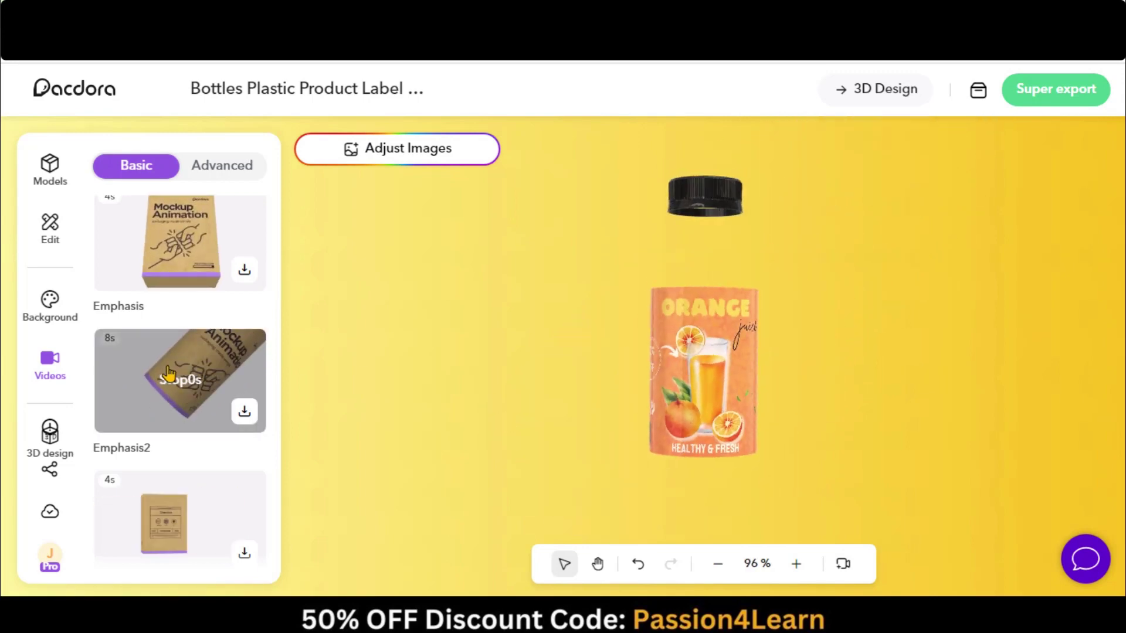
pyautogui.click(243, 406)
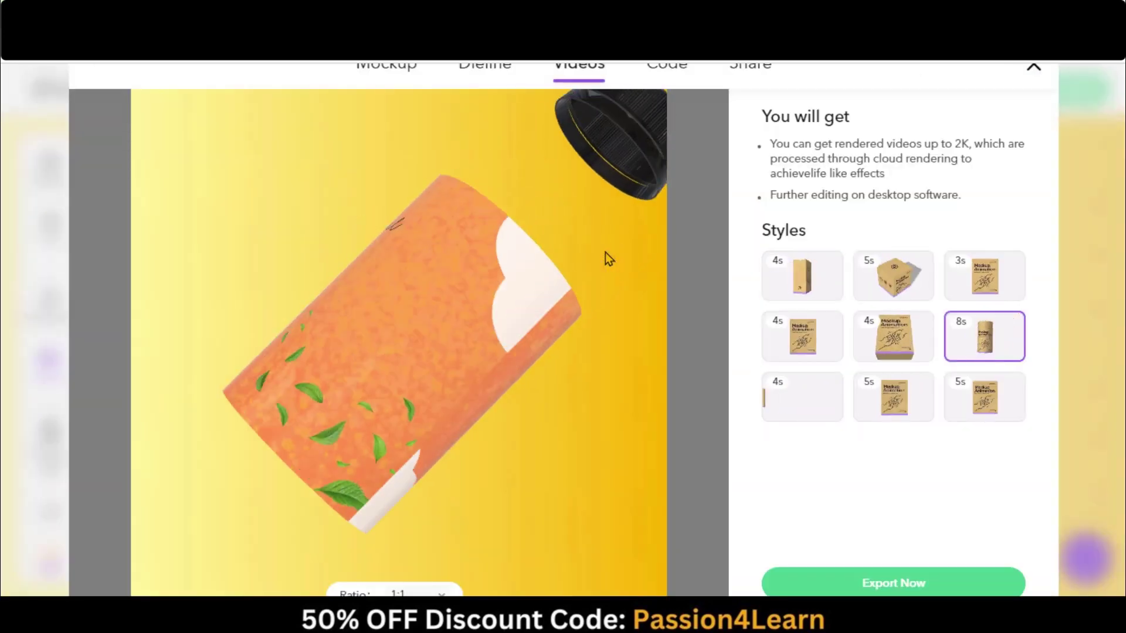
# - Preview the first 4-second, the 5-second box and the second-row 4-second animation styles on the bottle
pyautogui.click(806, 288)
pyautogui.click(894, 276)
pyautogui.click(802, 336)
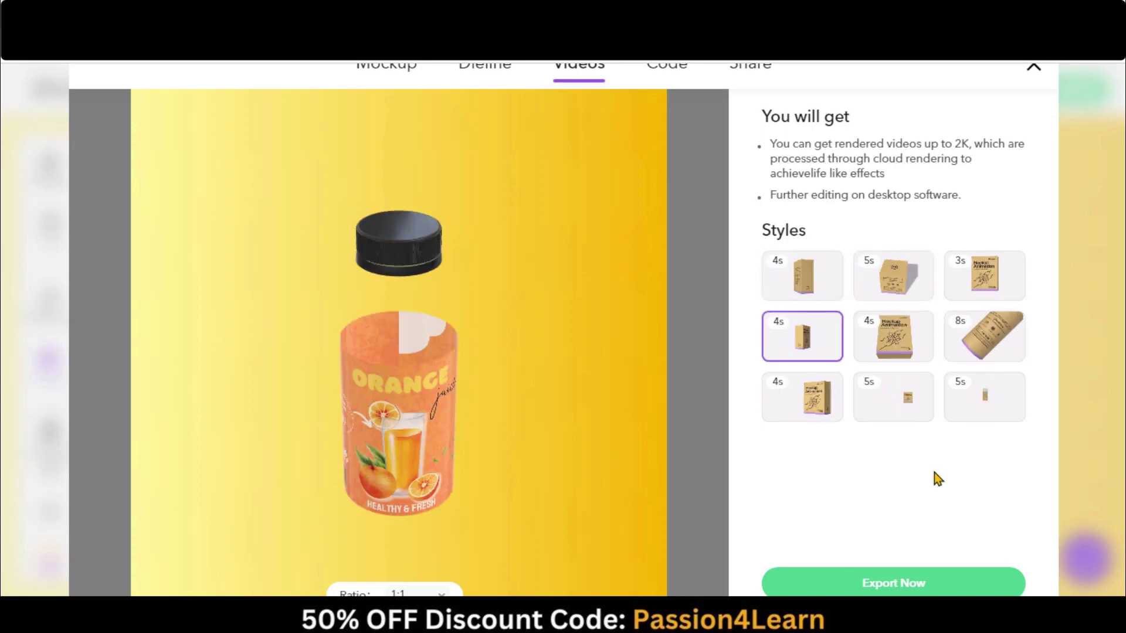
# - Compare the 16:9 and 9:16 ratios and export the 8-second bottle animation in 16:9
pyautogui.click(441, 594)
pyautogui.click(405, 458)
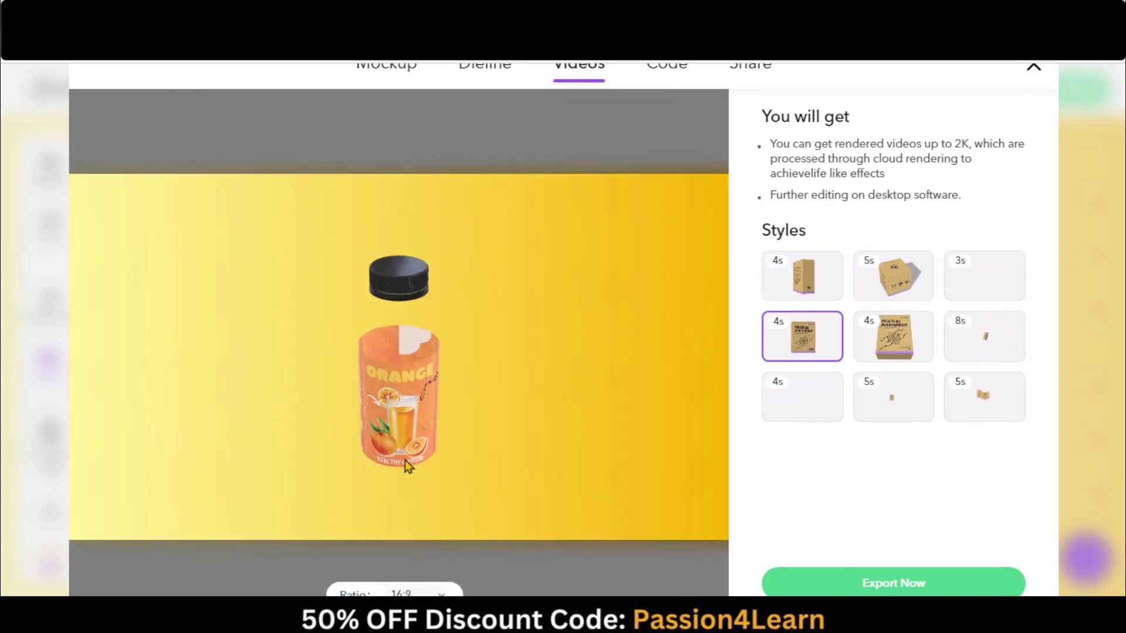
pyautogui.click(426, 593)
pyautogui.click(404, 486)
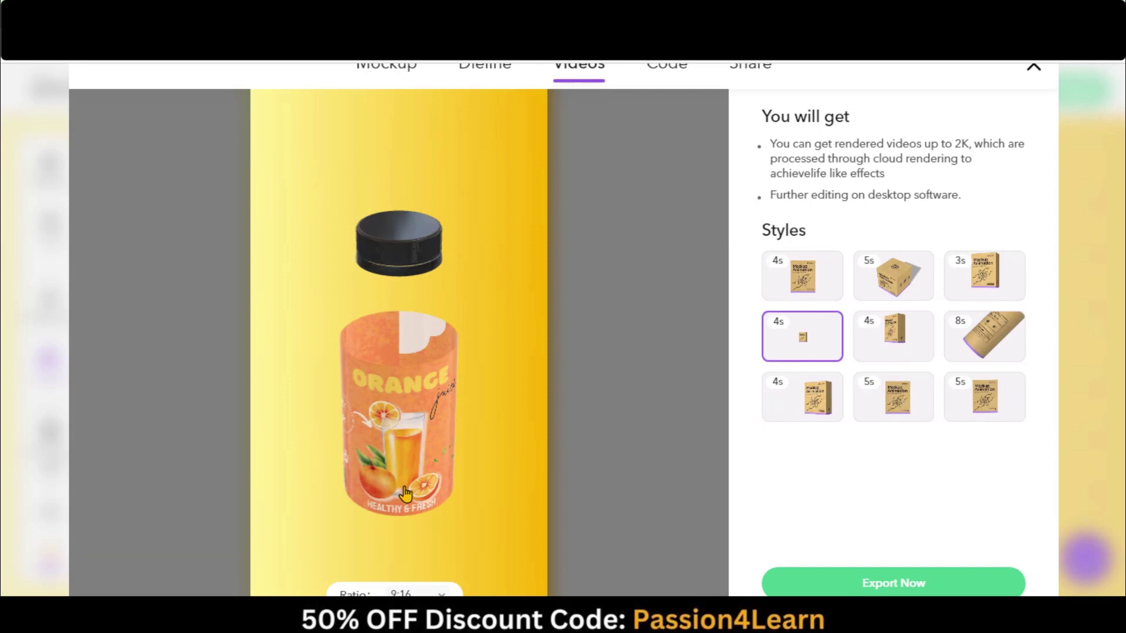
pyautogui.click(425, 593)
pyautogui.click(402, 567)
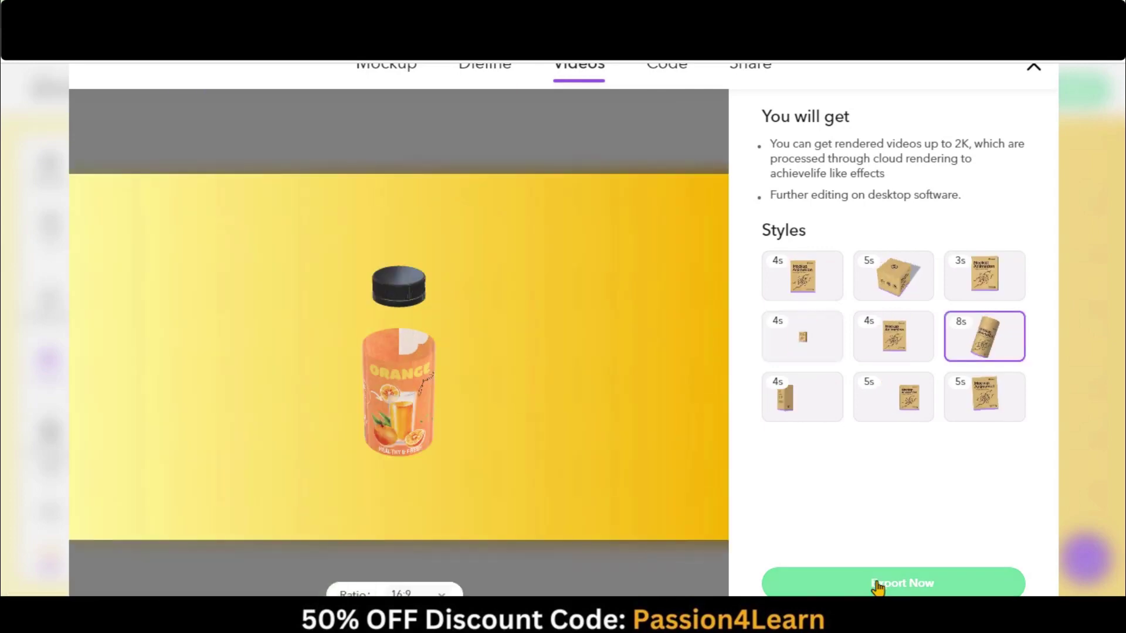
pyautogui.click(878, 585)
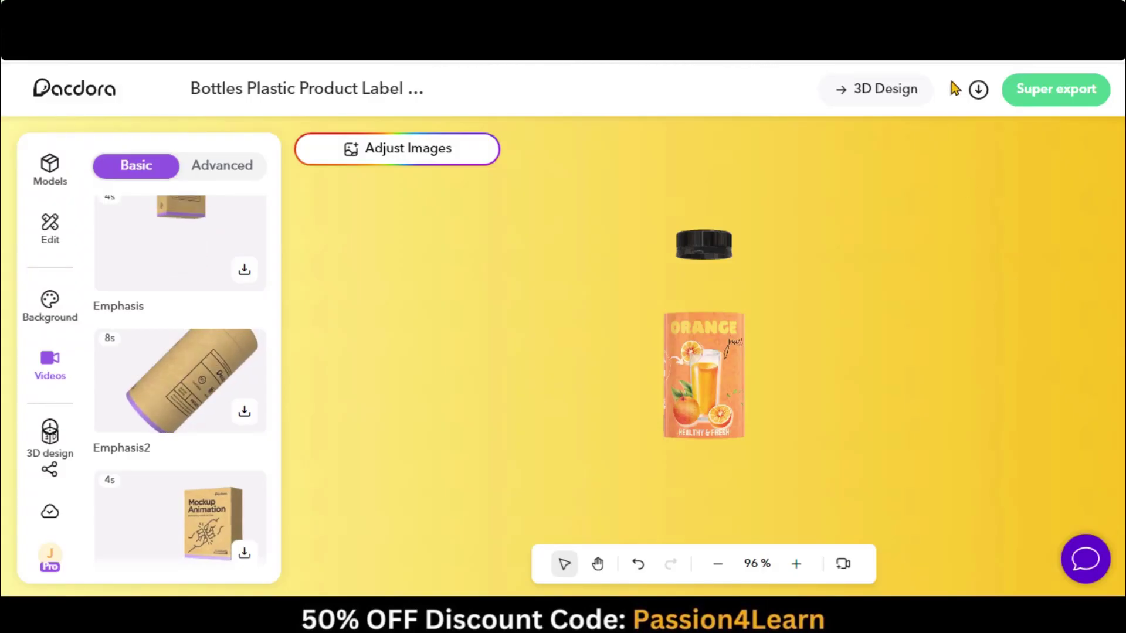
# - Review the mockup and dieline export options and bring the bottle into the 3D Design Tool
pyautogui.click(1050, 89)
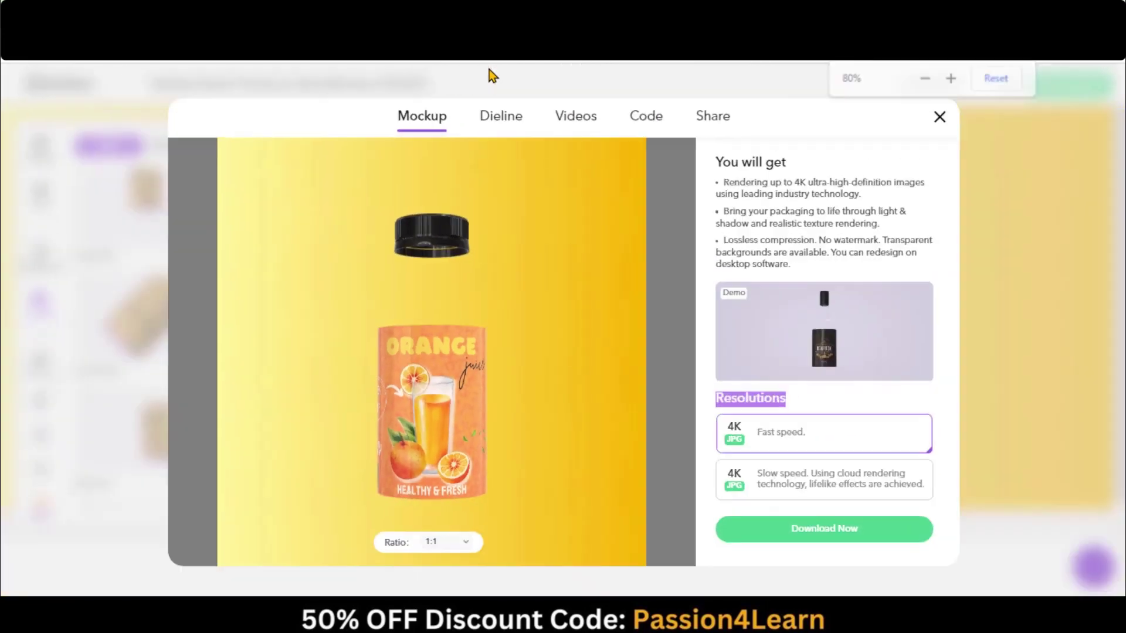
pyautogui.click(487, 75)
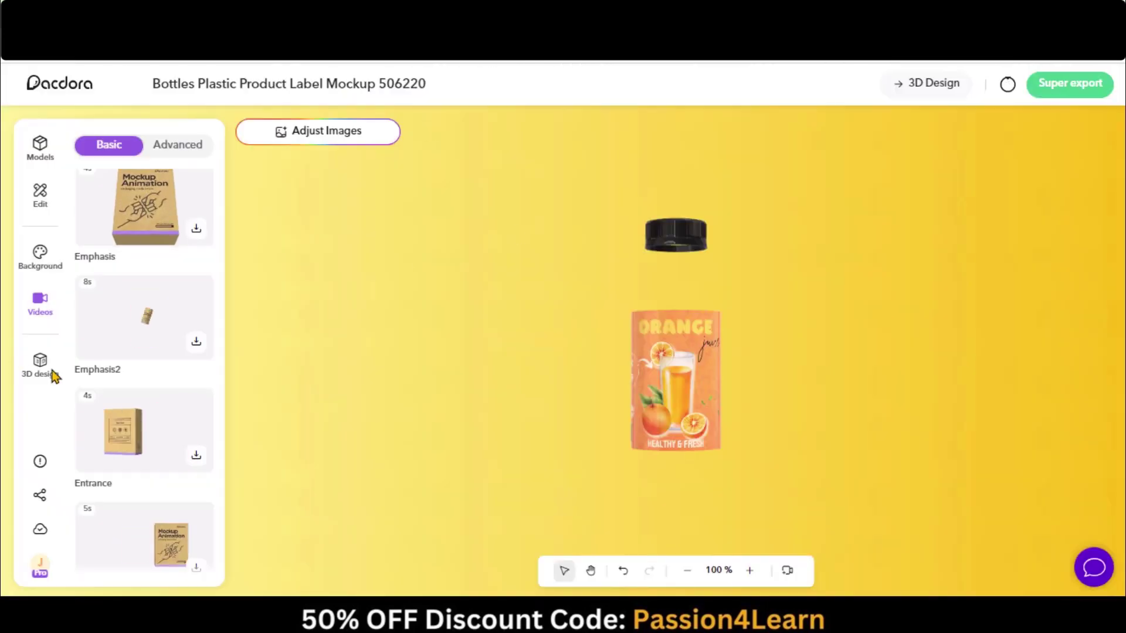
pyautogui.click(40, 369)
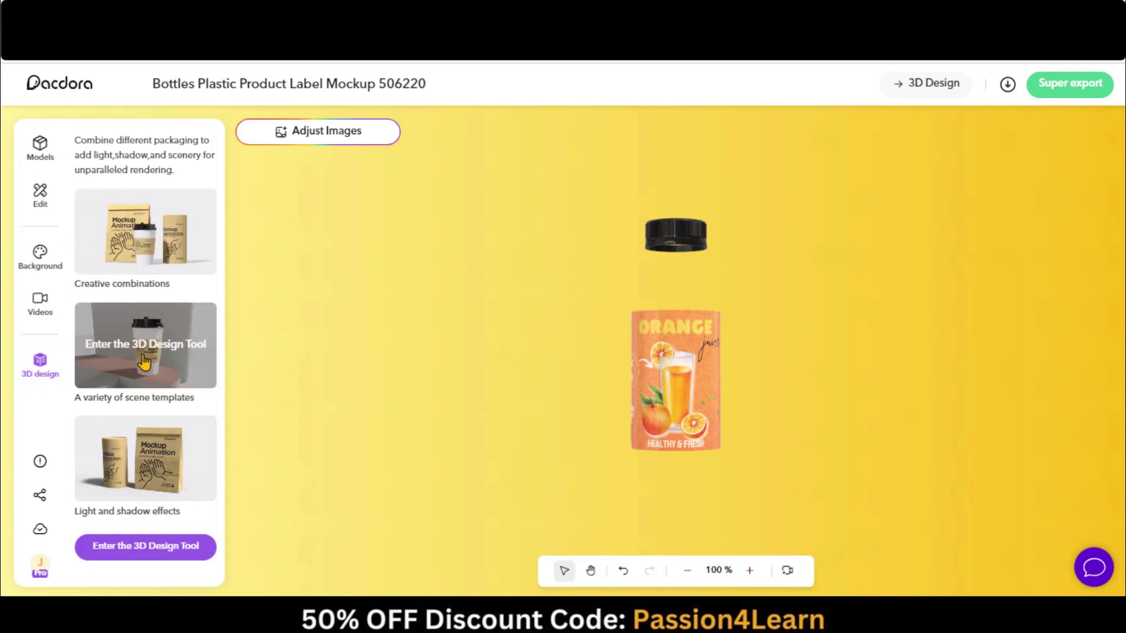
pyautogui.click(143, 354)
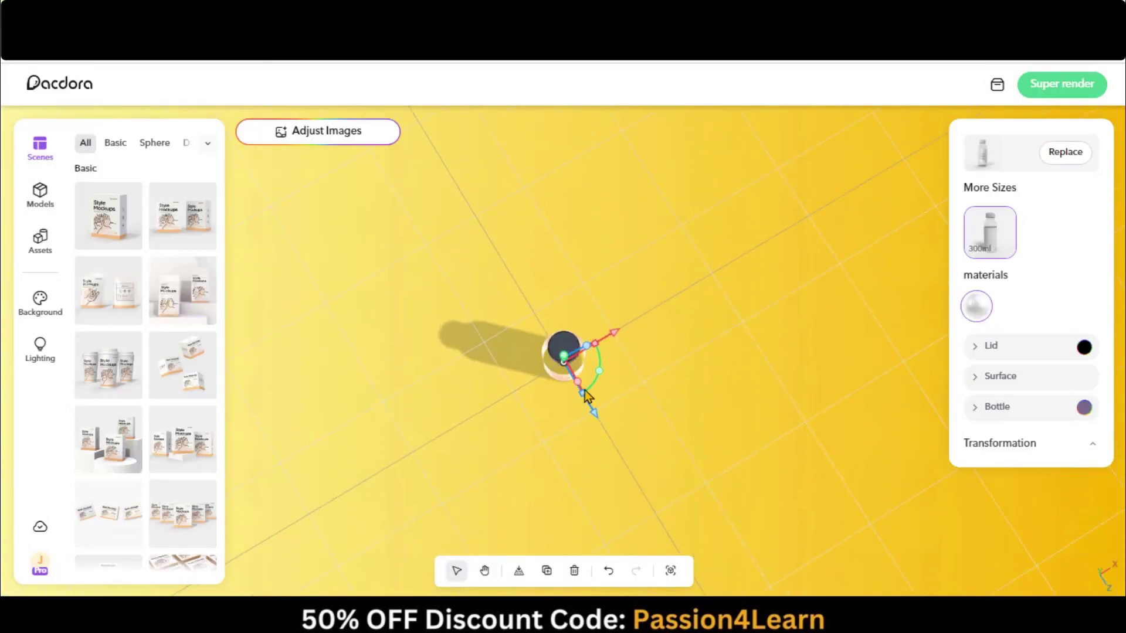
# - Try the two-bottle, three-bottle and purple sphere scenes and apply the leaf scene with round podium, palm fronds and white arch
pyautogui.click(108, 294)
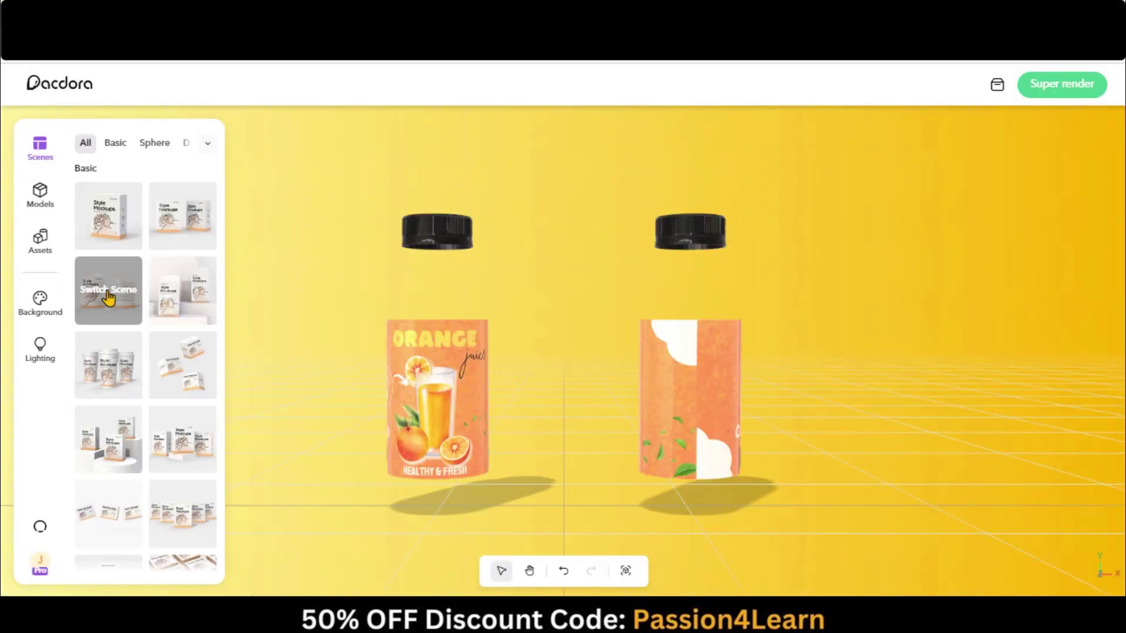
pyautogui.click(103, 372)
pyautogui.scroll(-10, 158, 381)
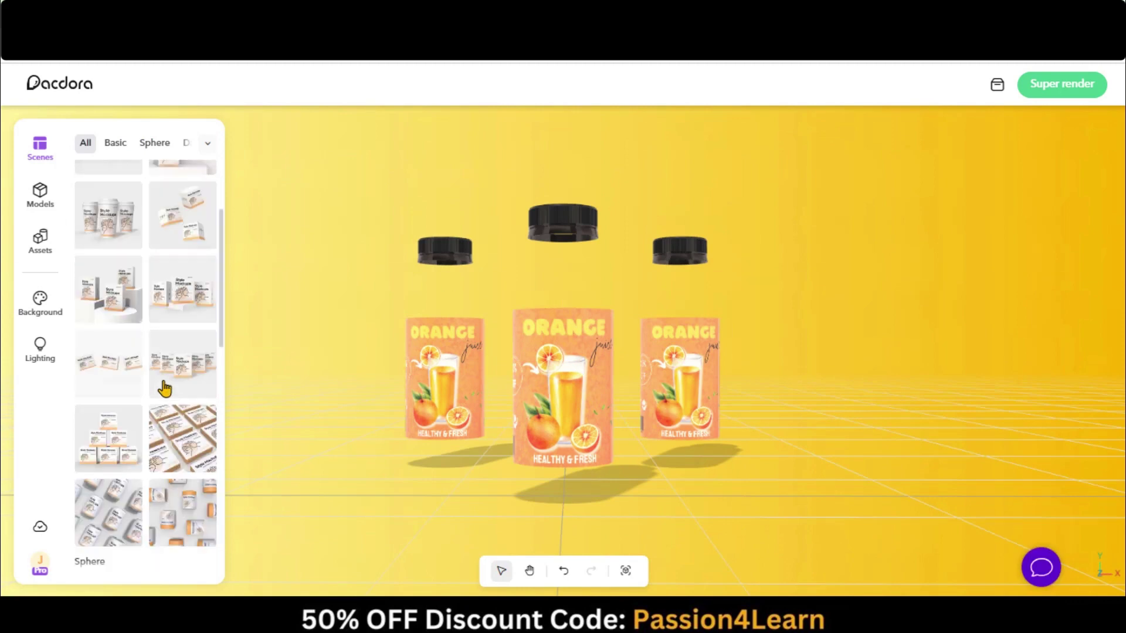
pyautogui.click(119, 276)
pyautogui.scroll(-4, 119, 276)
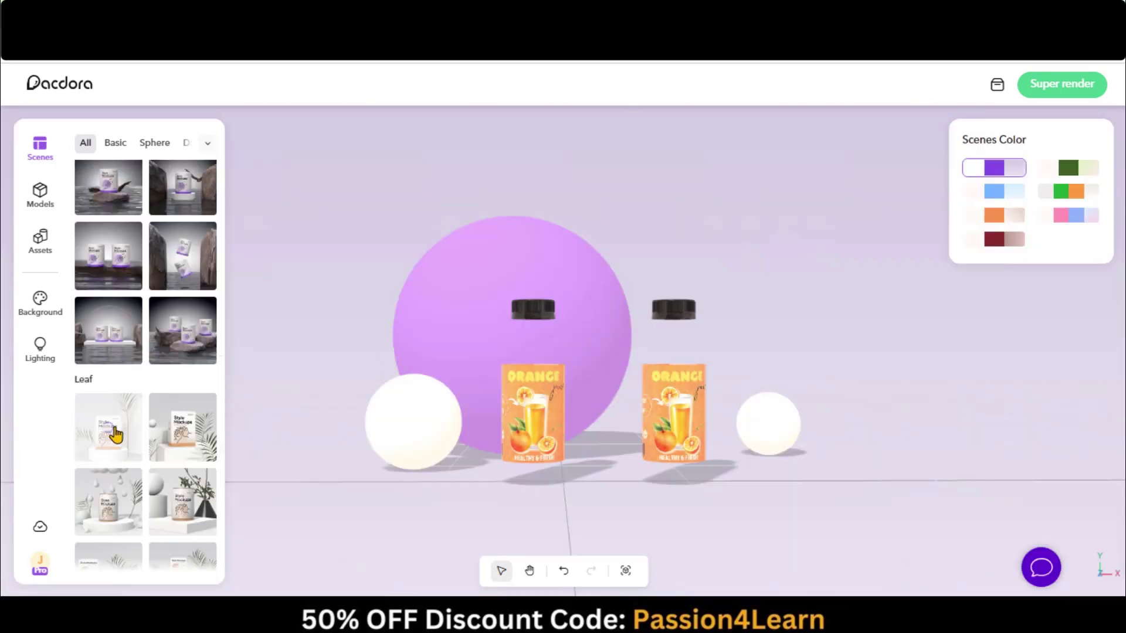
pyautogui.scroll(-15, 188, 252)
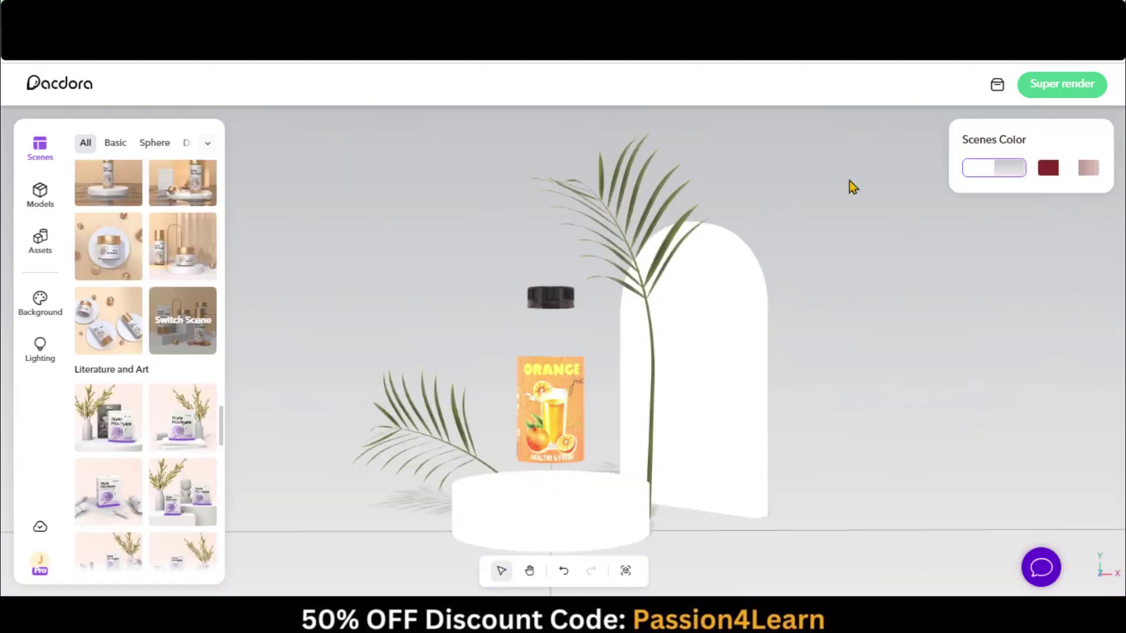
# - Try green and yellow gradients for the scene background and apply the linear orange-to-yellow gradient
pyautogui.hotkey('ctrl', '+')
pyautogui.hotkey('ctrl', '+')
pyautogui.click(50, 362)
pyautogui.click(156, 420)
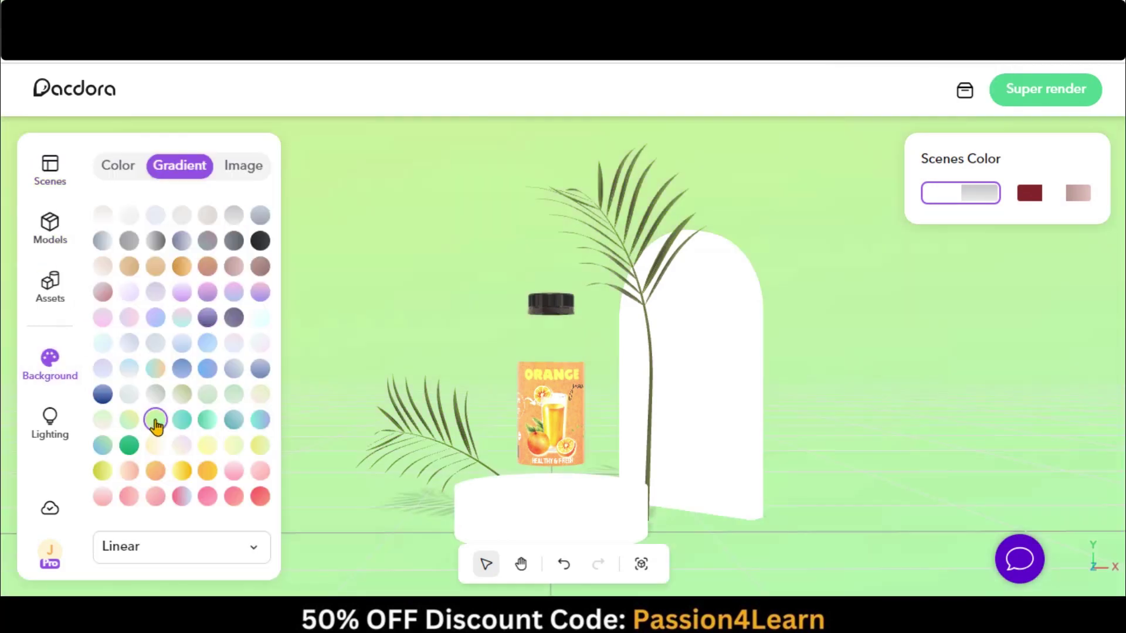
pyautogui.click(182, 471)
pyautogui.click(208, 473)
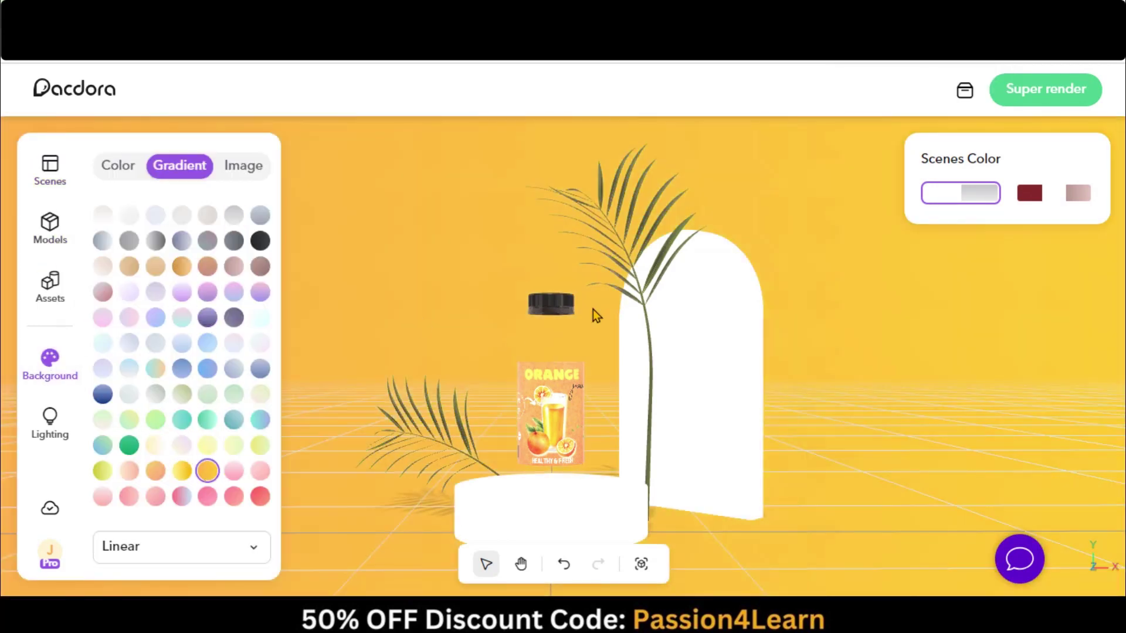
# - Try the Silky moonlight lighting preset and apply Daylight to the scene
pyautogui.click(53, 418)
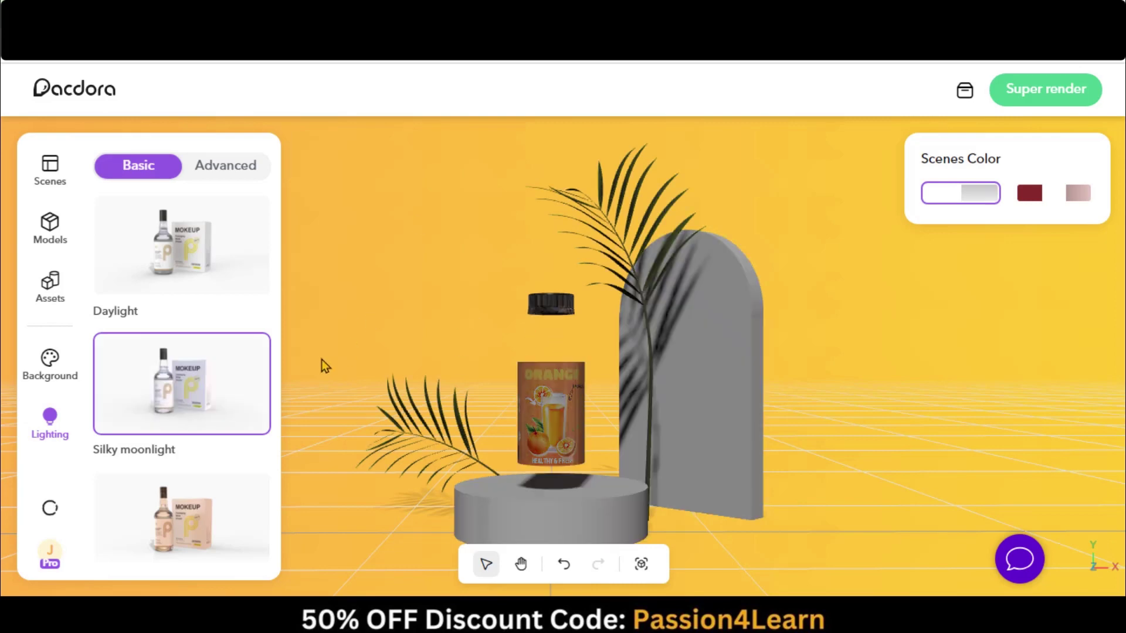
pyautogui.click(214, 263)
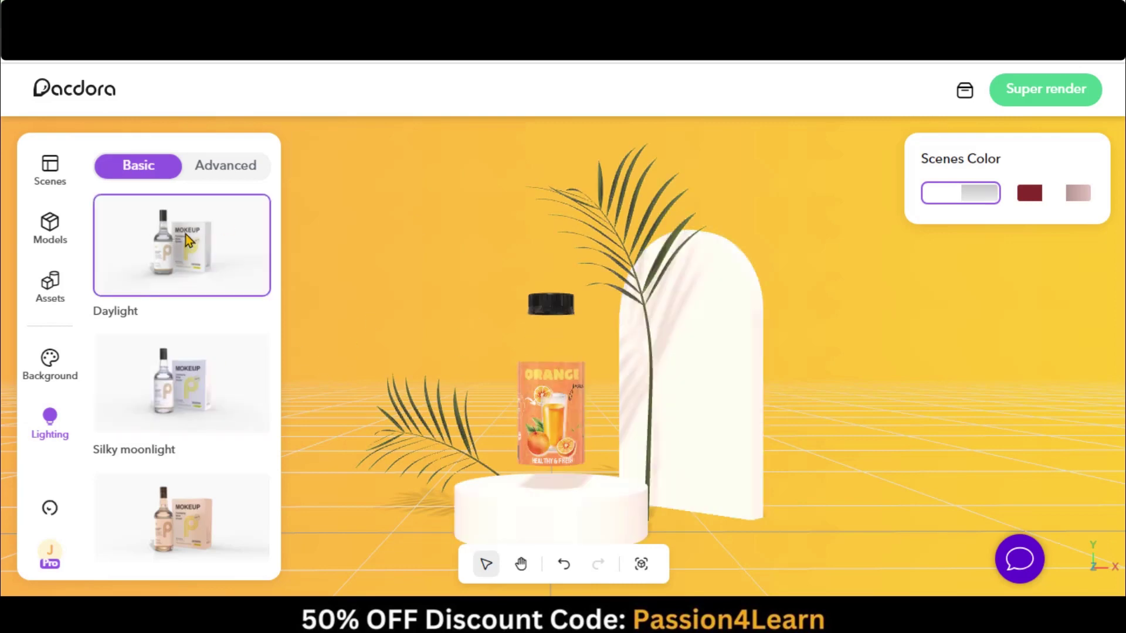
pyautogui.scroll(-5, 217, 442)
# - Set the scene lighting's brightness to 25% and its angle to 28°
pyautogui.click(228, 170)
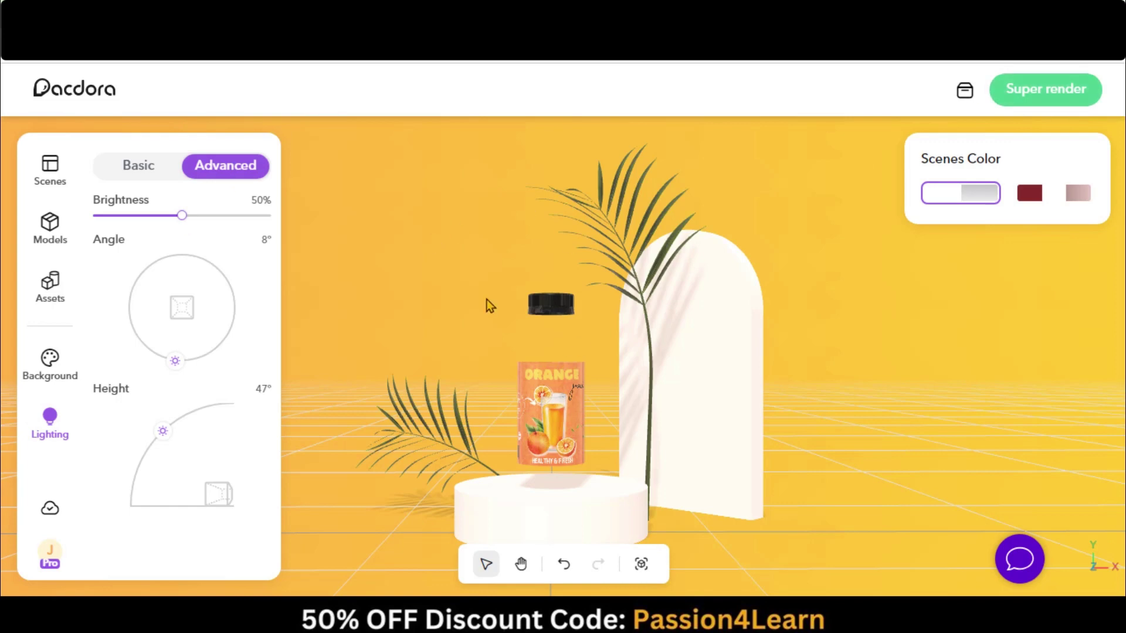
pyautogui.moveTo(157, 221)
pyautogui.mouseDown()
pyautogui.moveTo(113, 219)
pyautogui.moveTo(137, 215)
pyautogui.mouseUp()
pyautogui.moveTo(175, 363)
pyautogui.mouseDown()
pyautogui.moveTo(231, 329)
pyautogui.moveTo(218, 364)
pyautogui.moveTo(143, 294)
pyautogui.moveTo(168, 342)
pyautogui.moveTo(157, 357)
pyautogui.mouseUp()
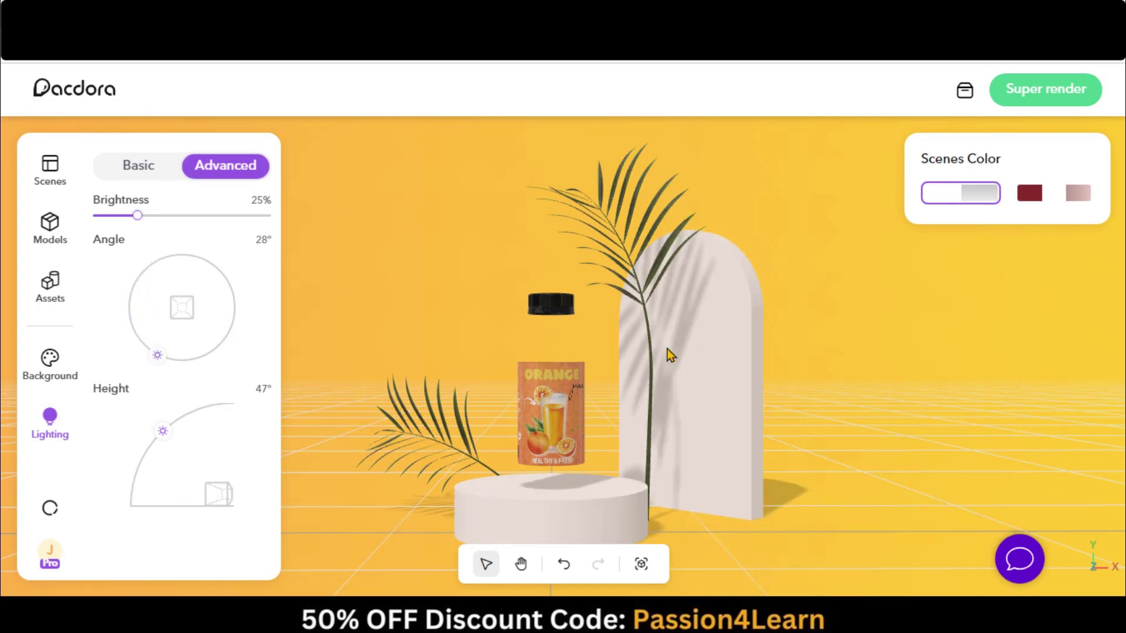